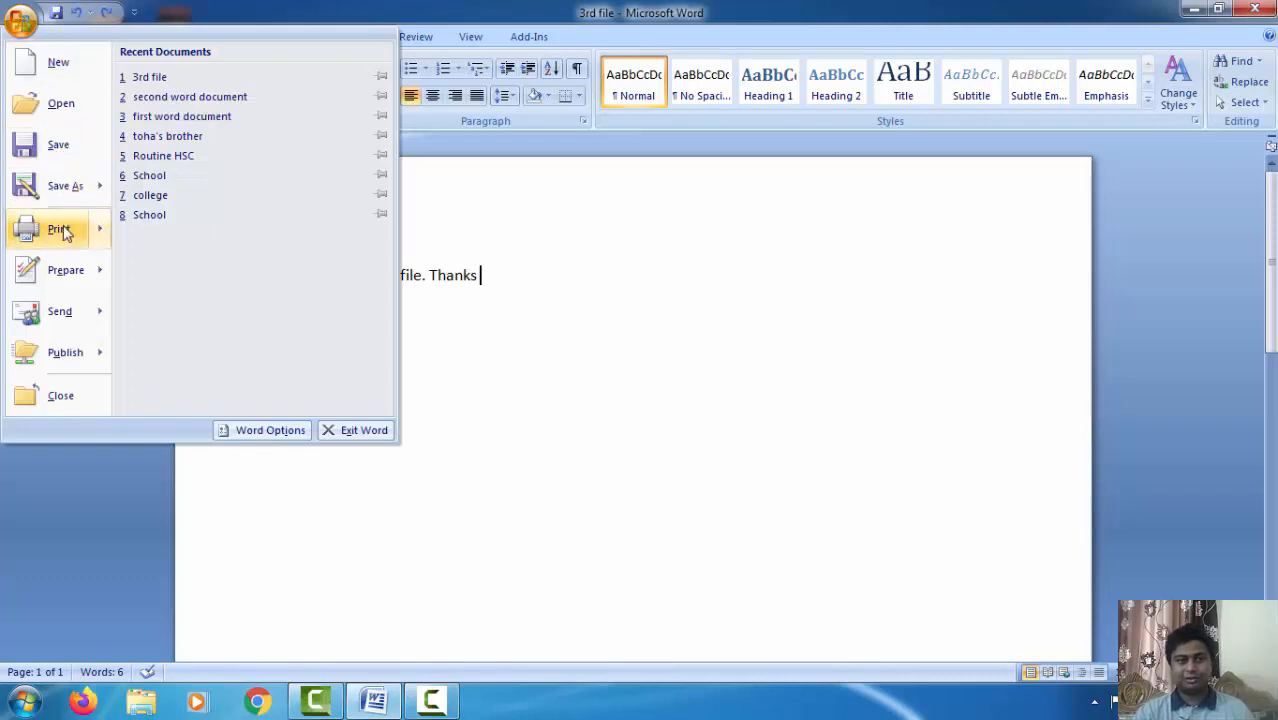
mouse_move(90, 362)
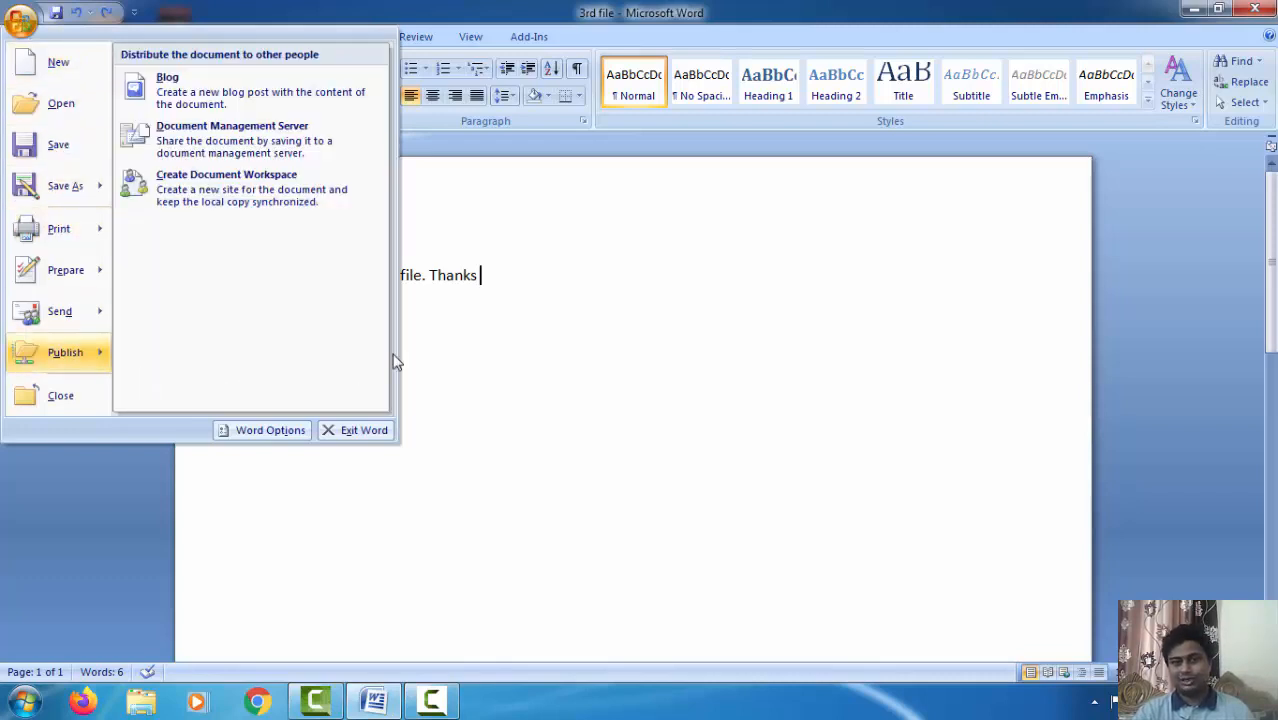
click(503, 341)
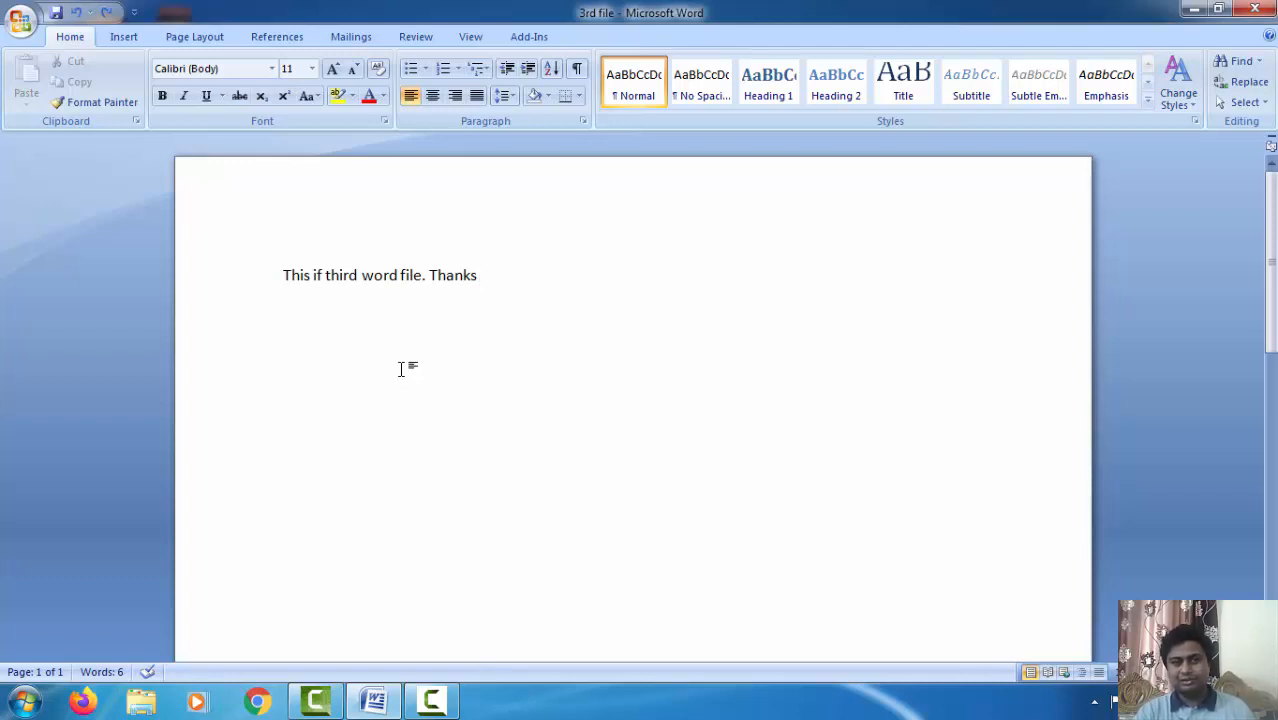
Step: Look through the contents of Local Disk (D:) in Windows Explorer and close the window
click(143, 703)
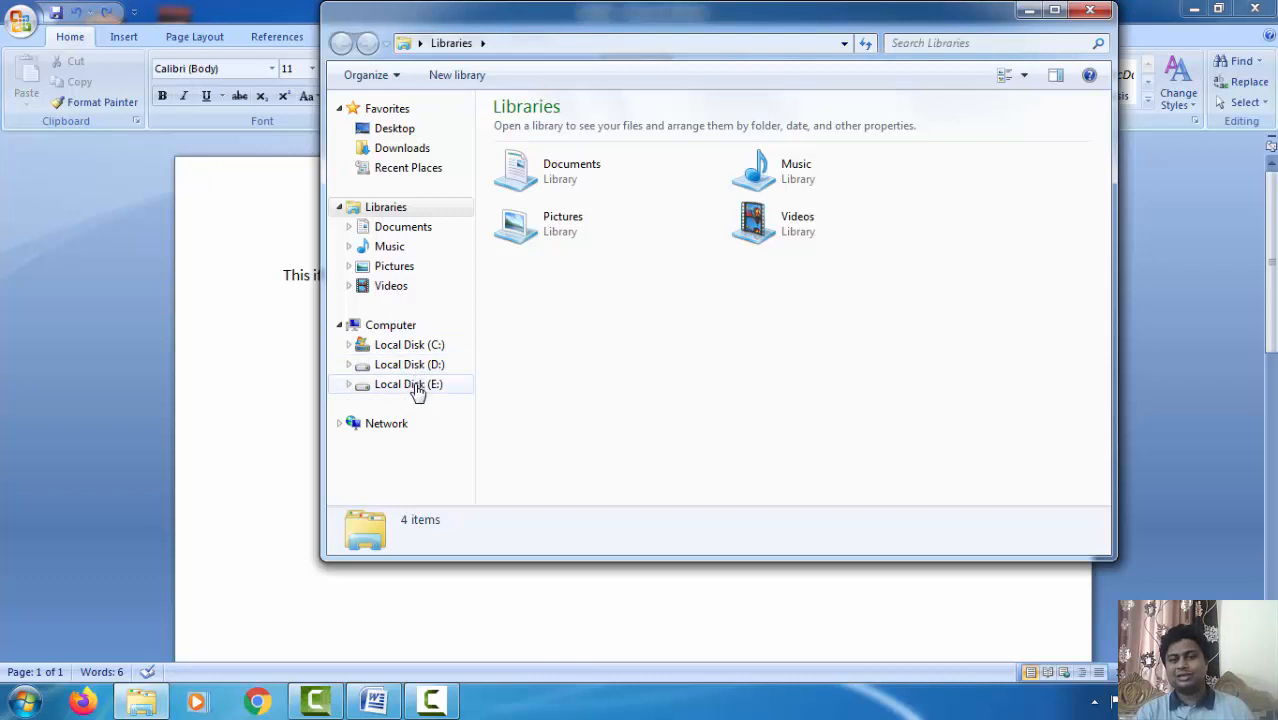
click(412, 287)
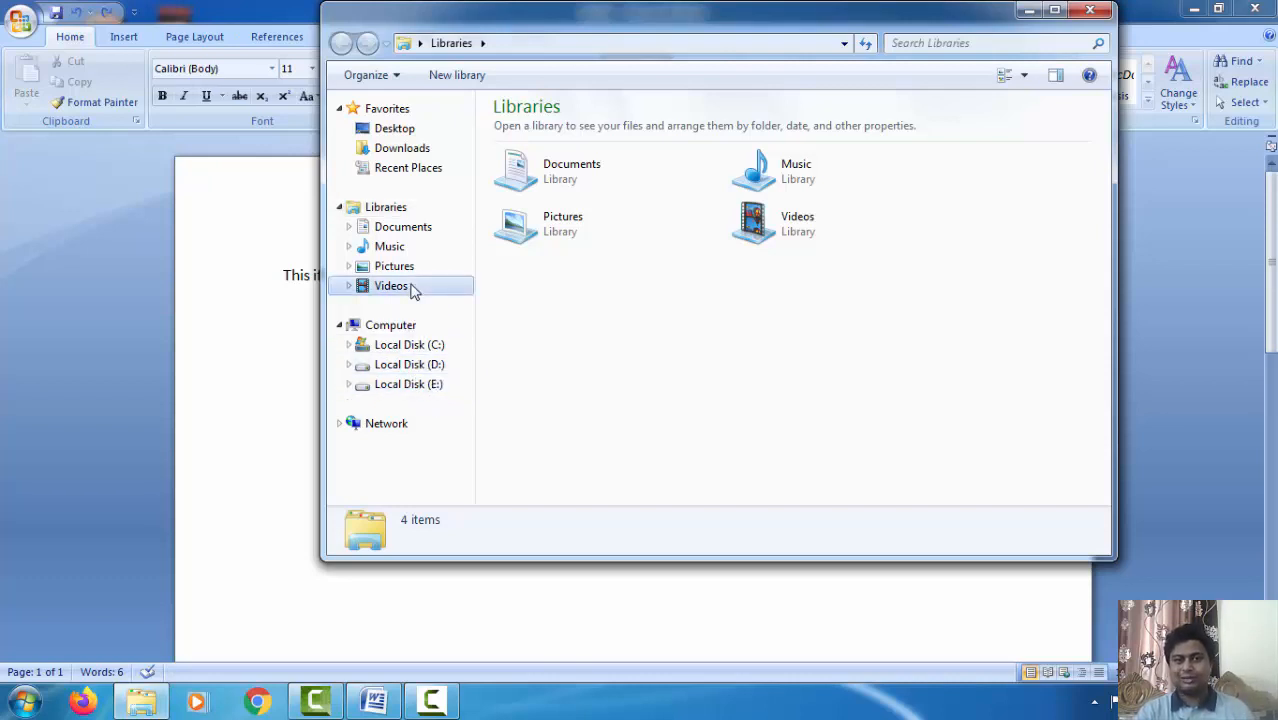
click(421, 367)
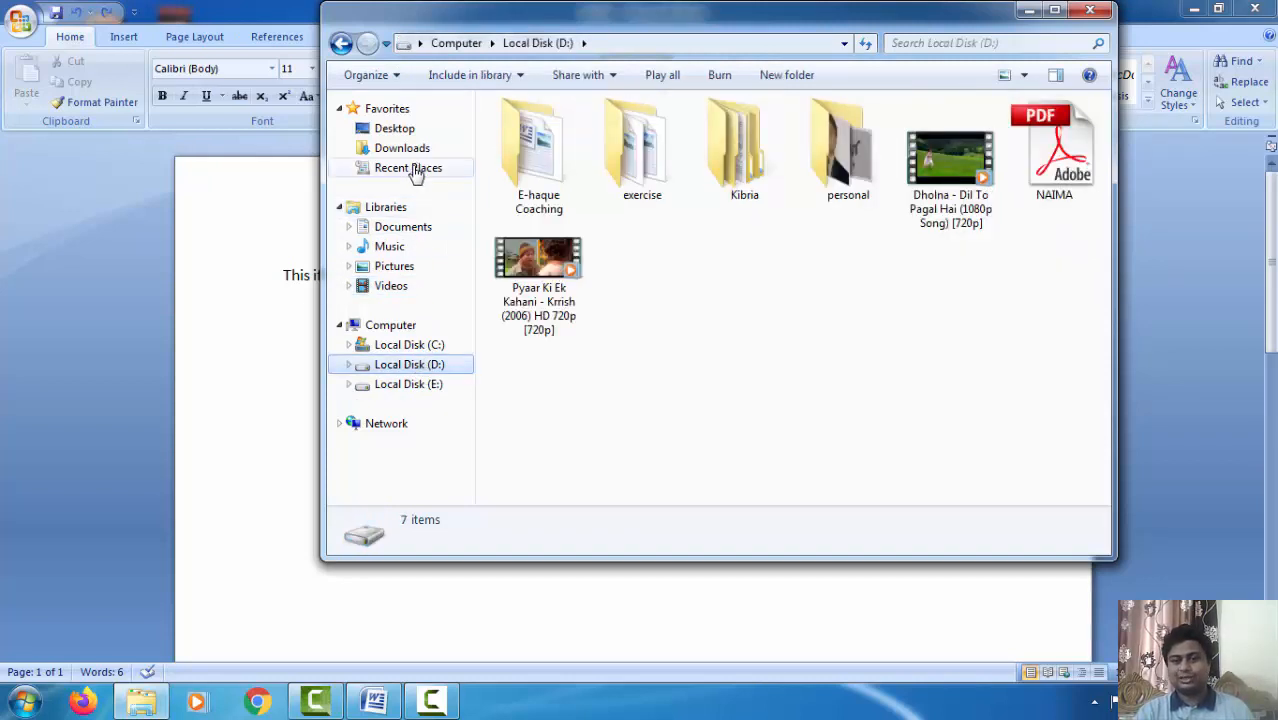
click(1087, 10)
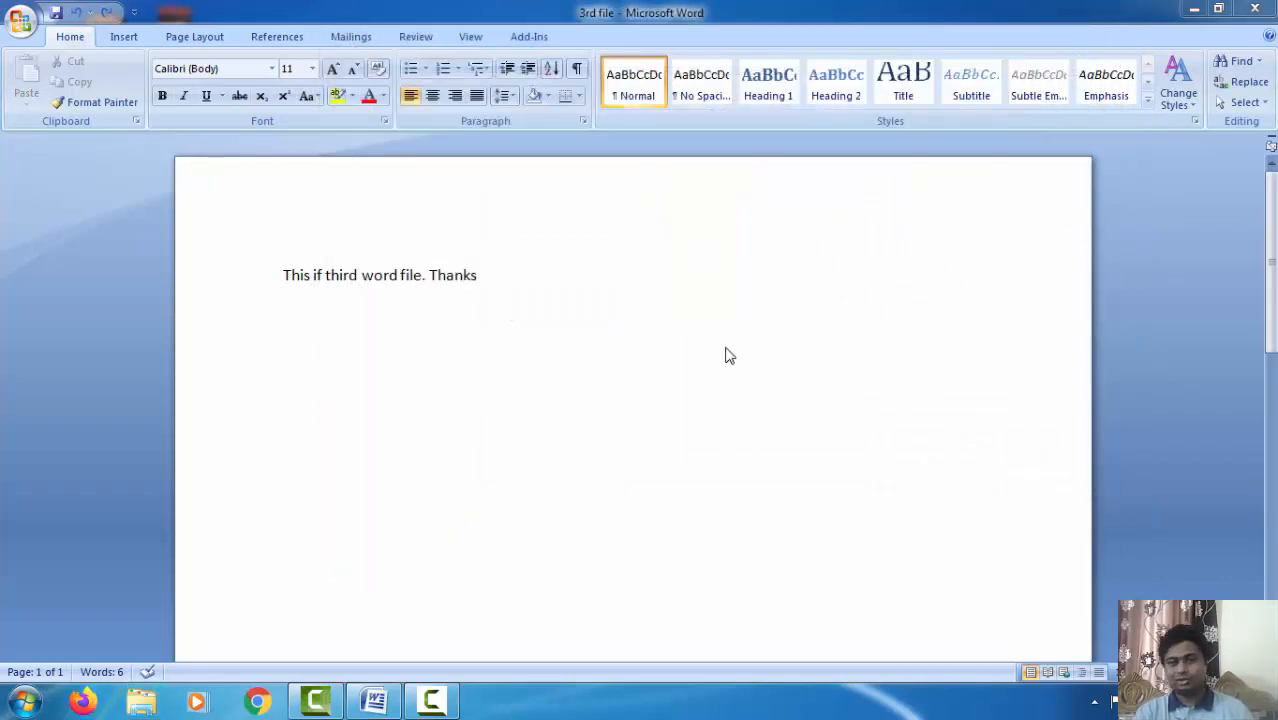
Step: Add "!!" after "Thanks" at the end of the line and undo that typing
click(564, 305)
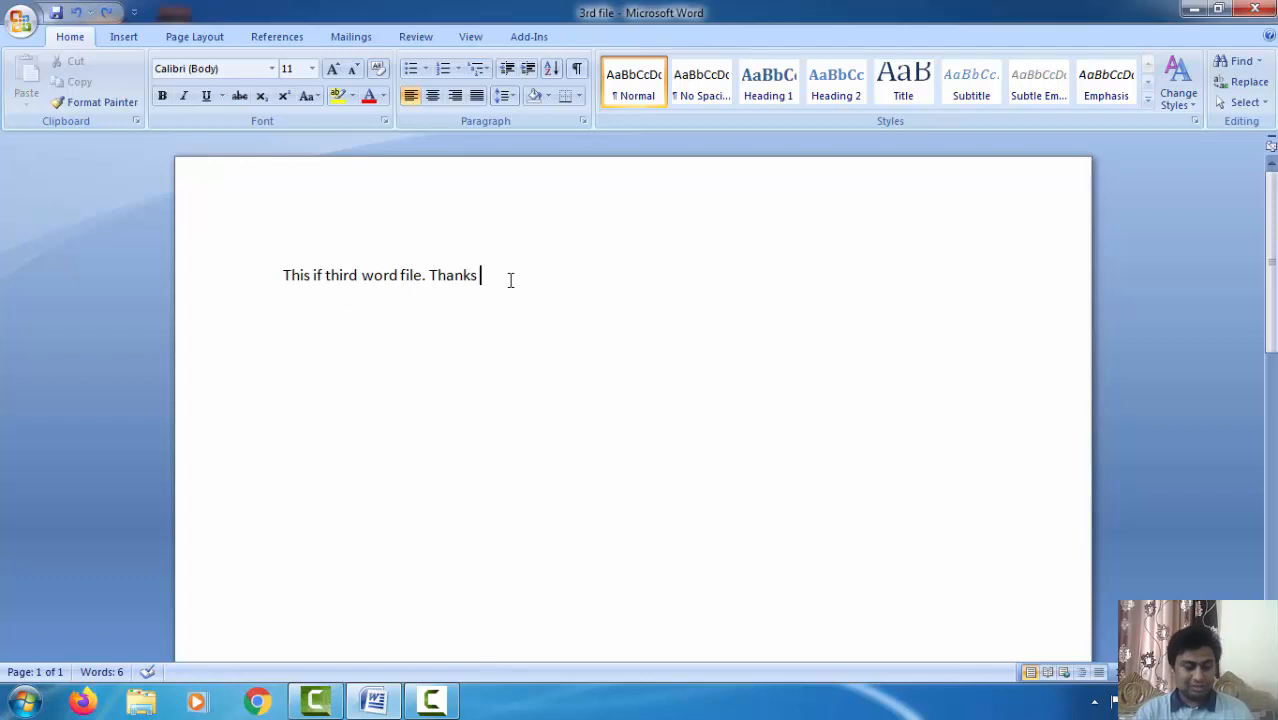
text(!!)
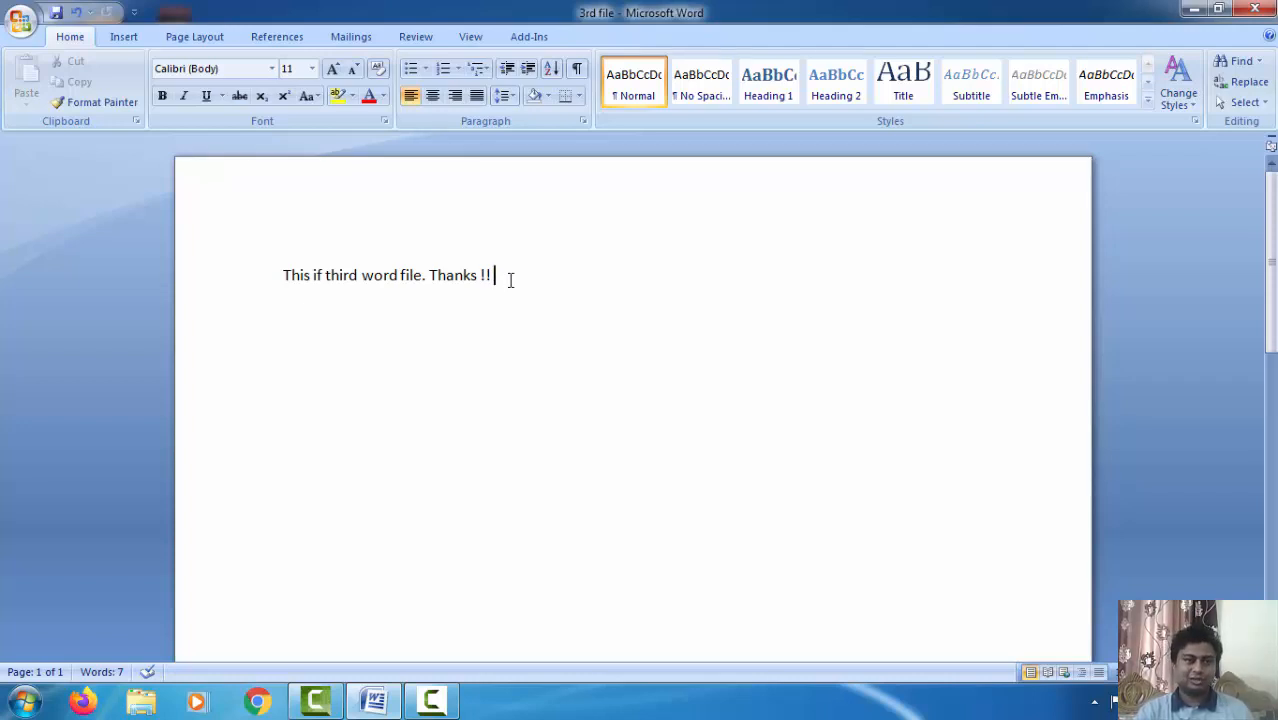
click(77, 14)
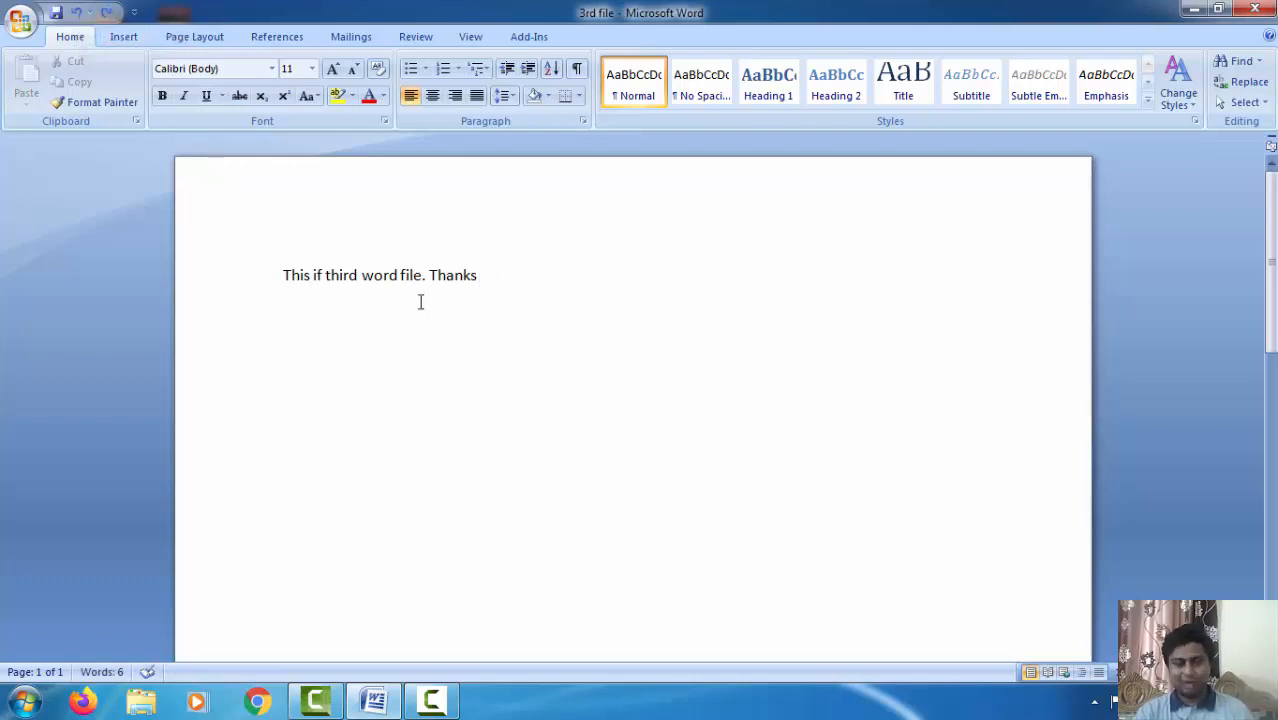
Step: Add "!!!!!" after "Thanks" and practise undoing and redoing that typing three times, ending with the exclamation marks restored
text(!!!!!)
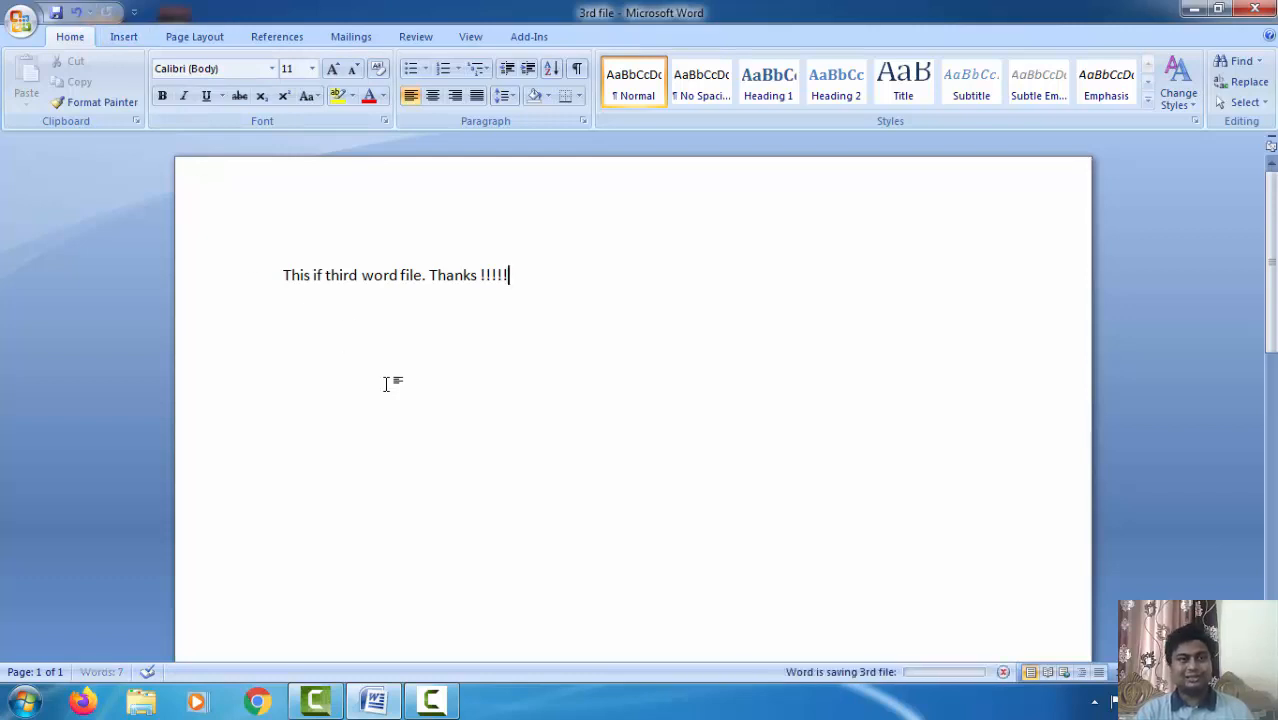
click(75, 13)
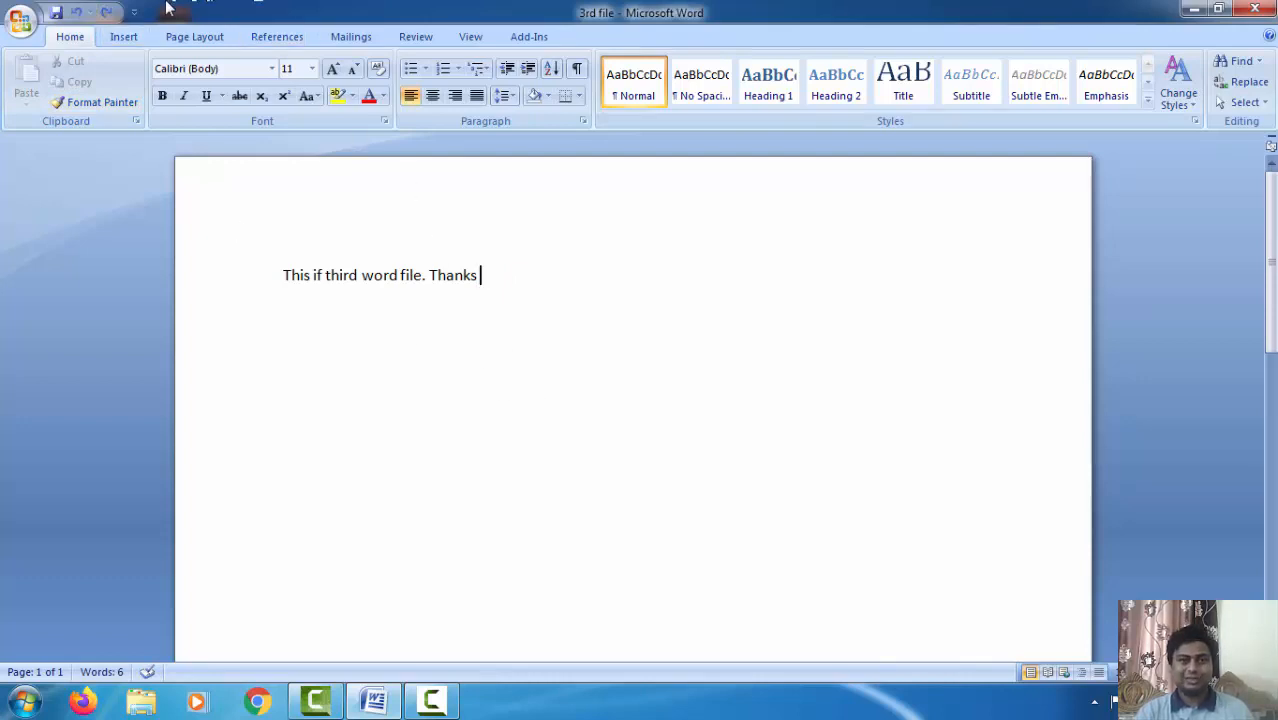
click(106, 12)
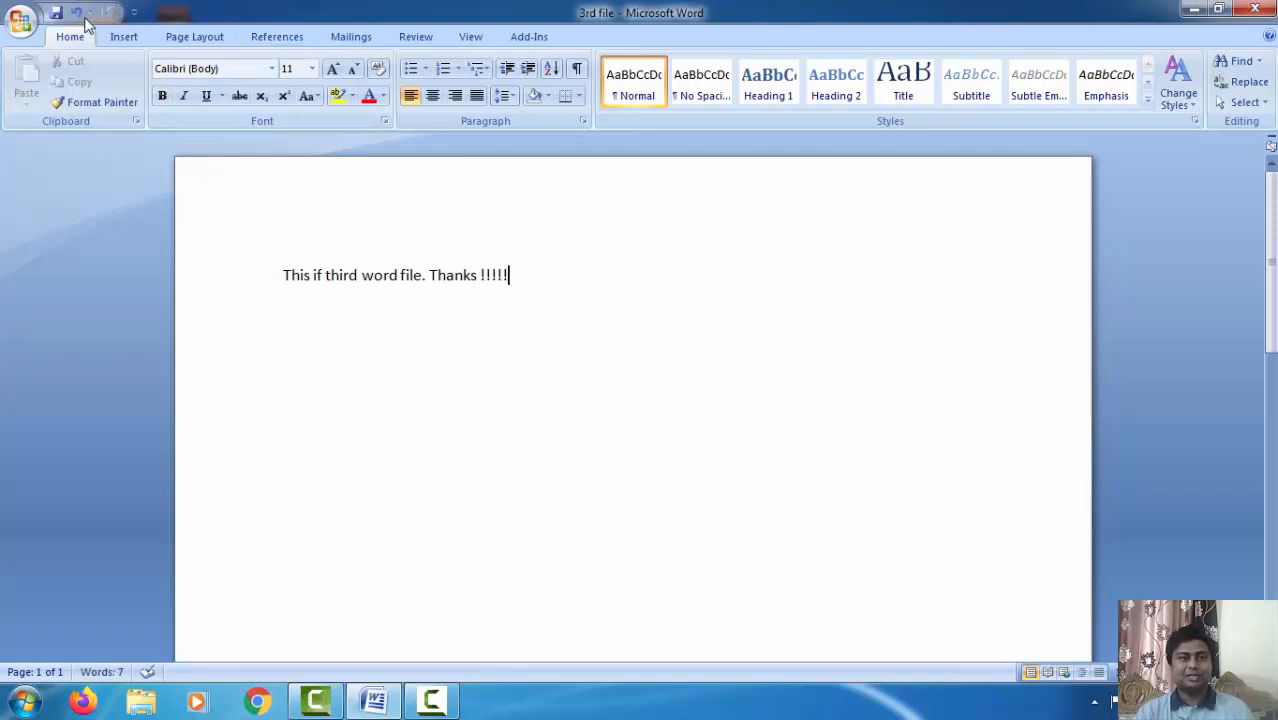
click(77, 13)
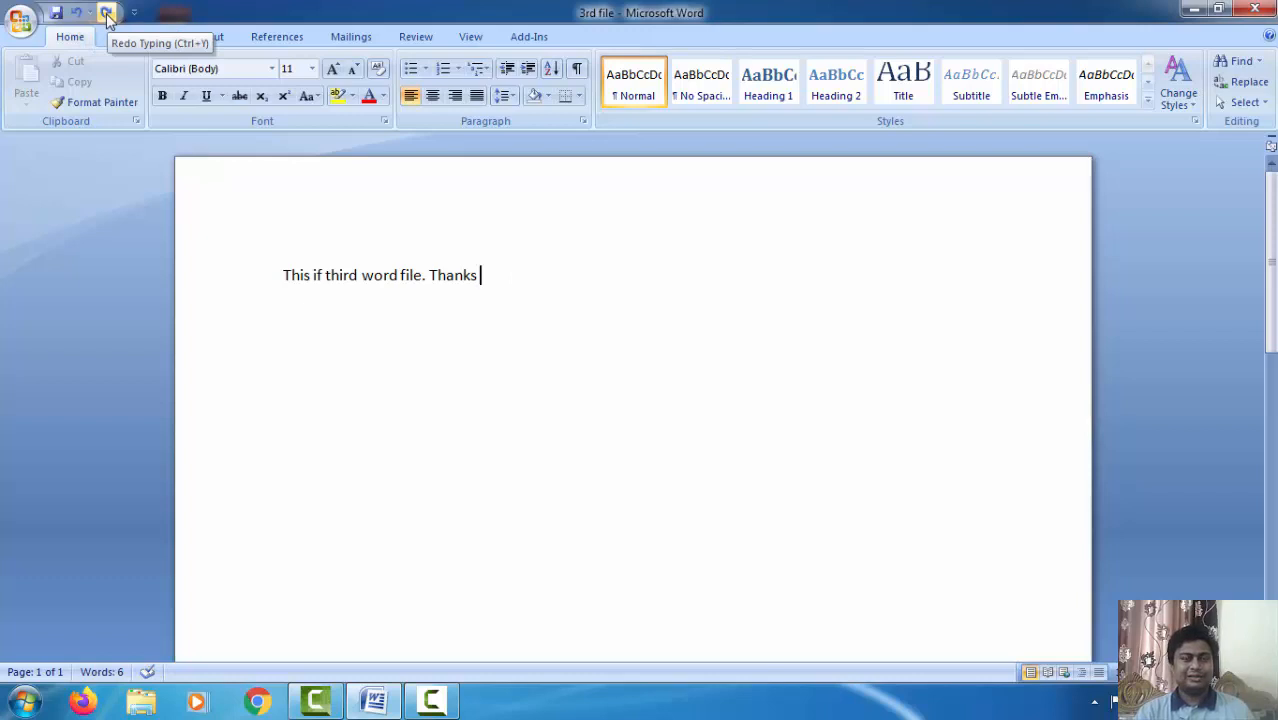
click(106, 13)
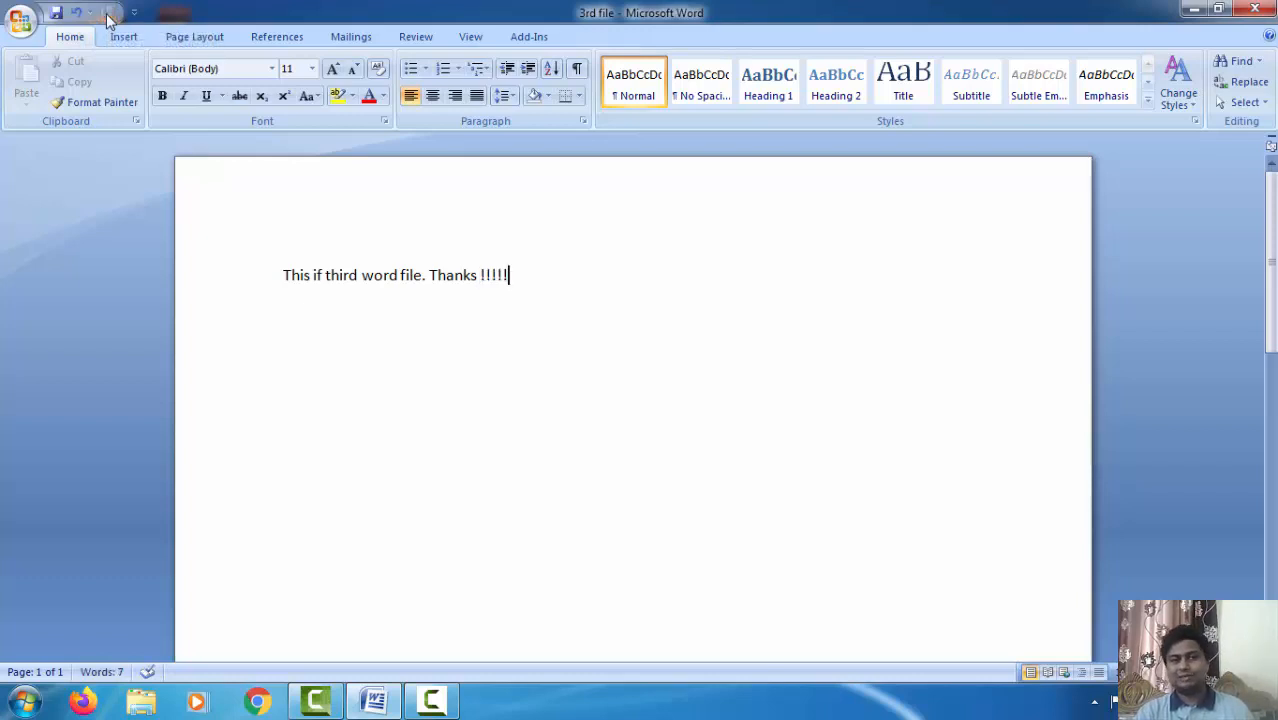
click(418, 369)
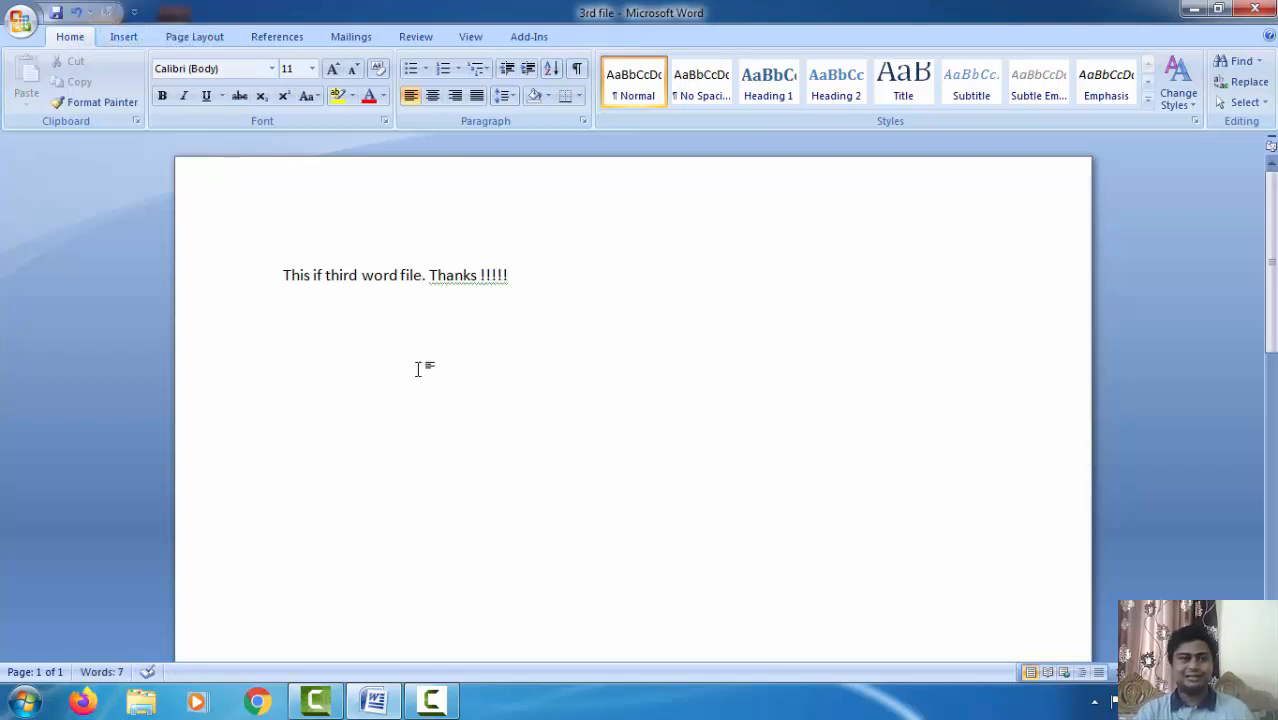
click(79, 13)
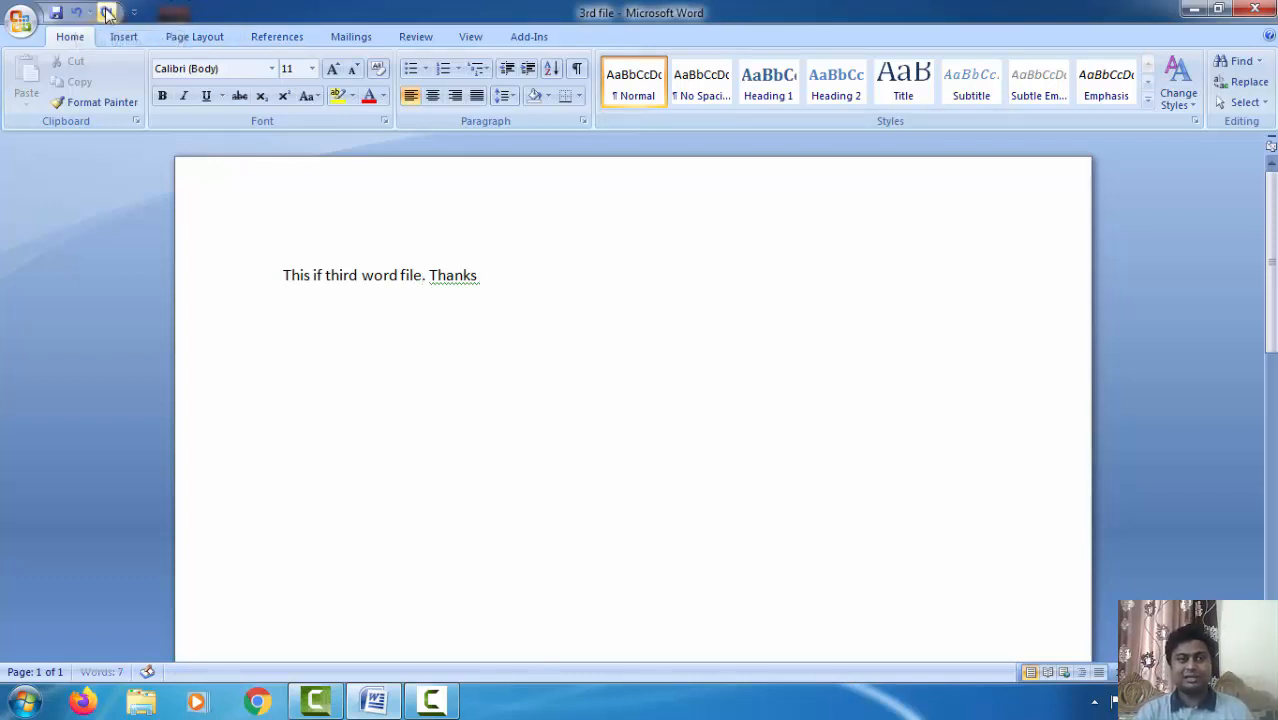
click(107, 12)
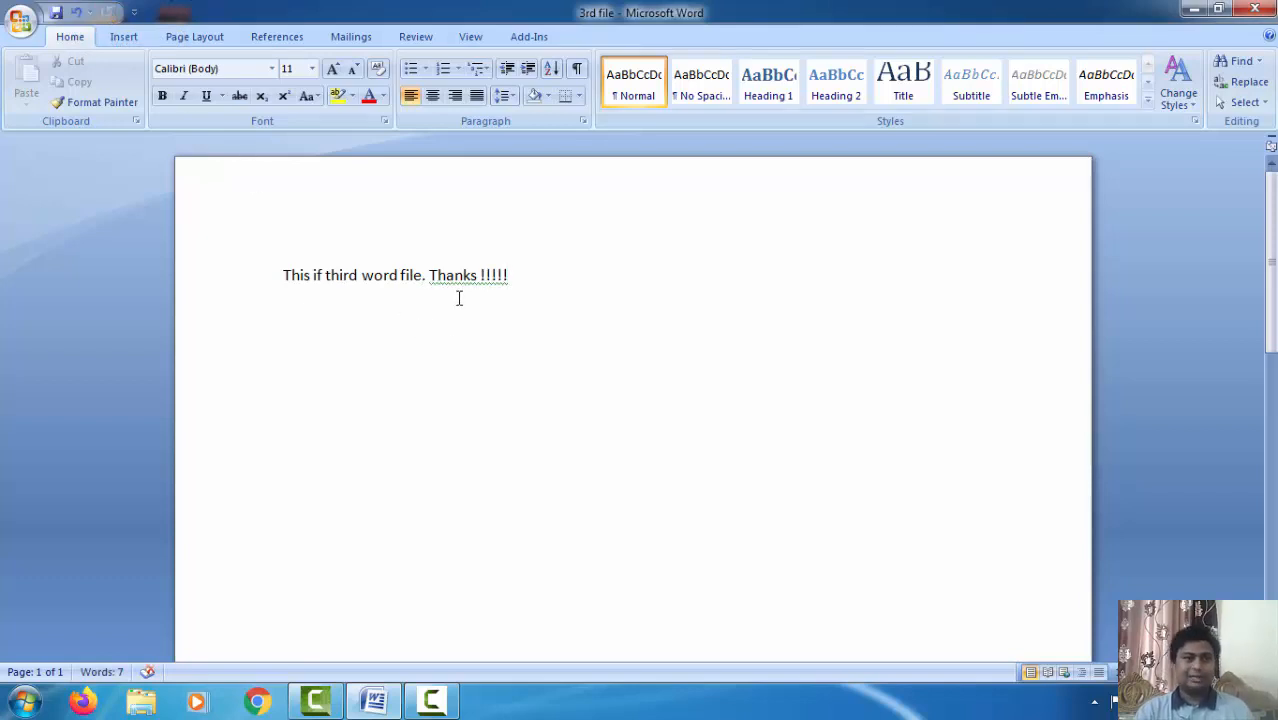
key(shift+Left)
key(shift+Left)
key(shift+Left)
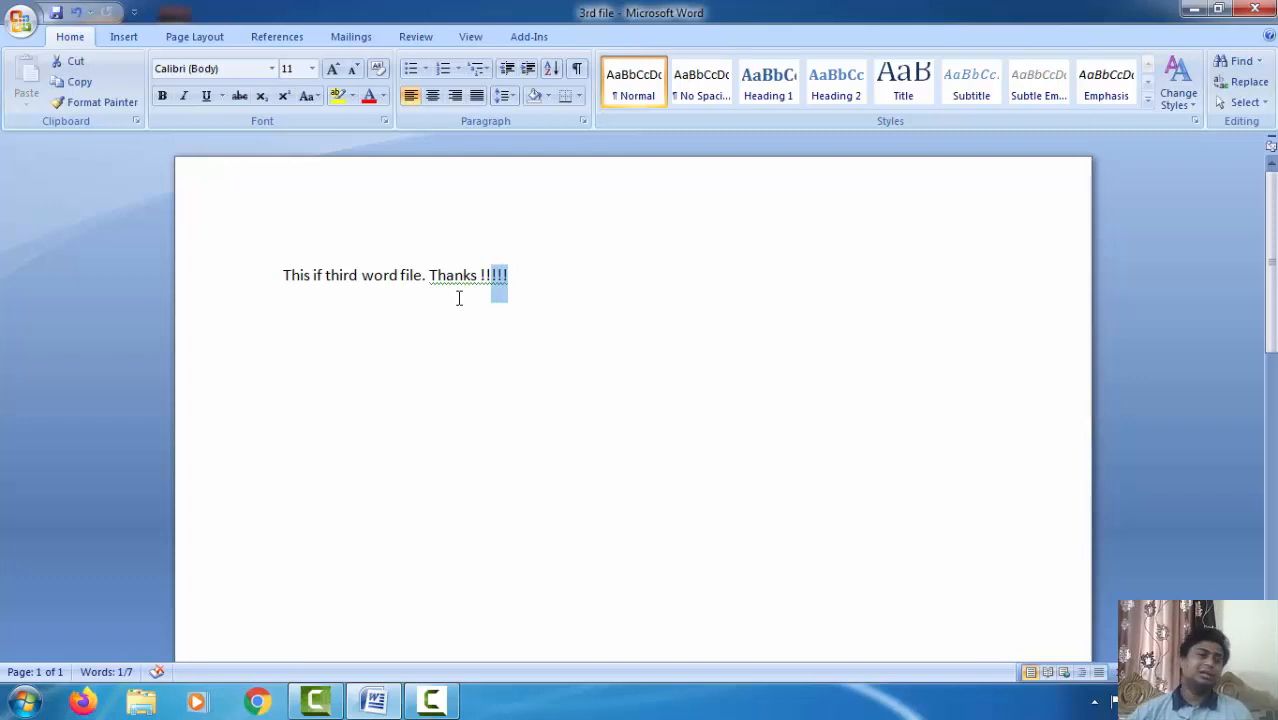
drag(562, 274, 428, 274)
click(428, 274)
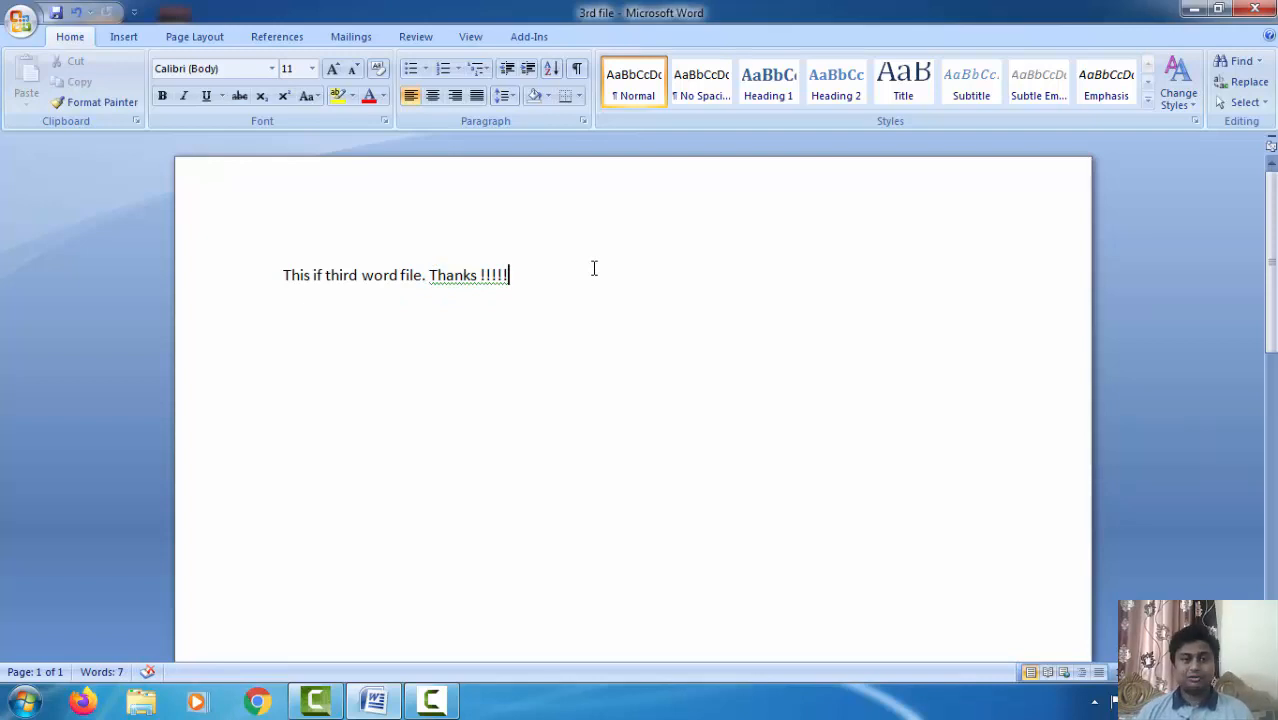
Step: Copy "anks !!!!!" from the end of the line, dismissing the Windows message by keeping the current color scheme permanently
key(shift+Left)
key(shift+Left)
key(shift+Left)
key(shift+Left)
key(shift+Left)
key(shift+Left)
key(shift+Left)
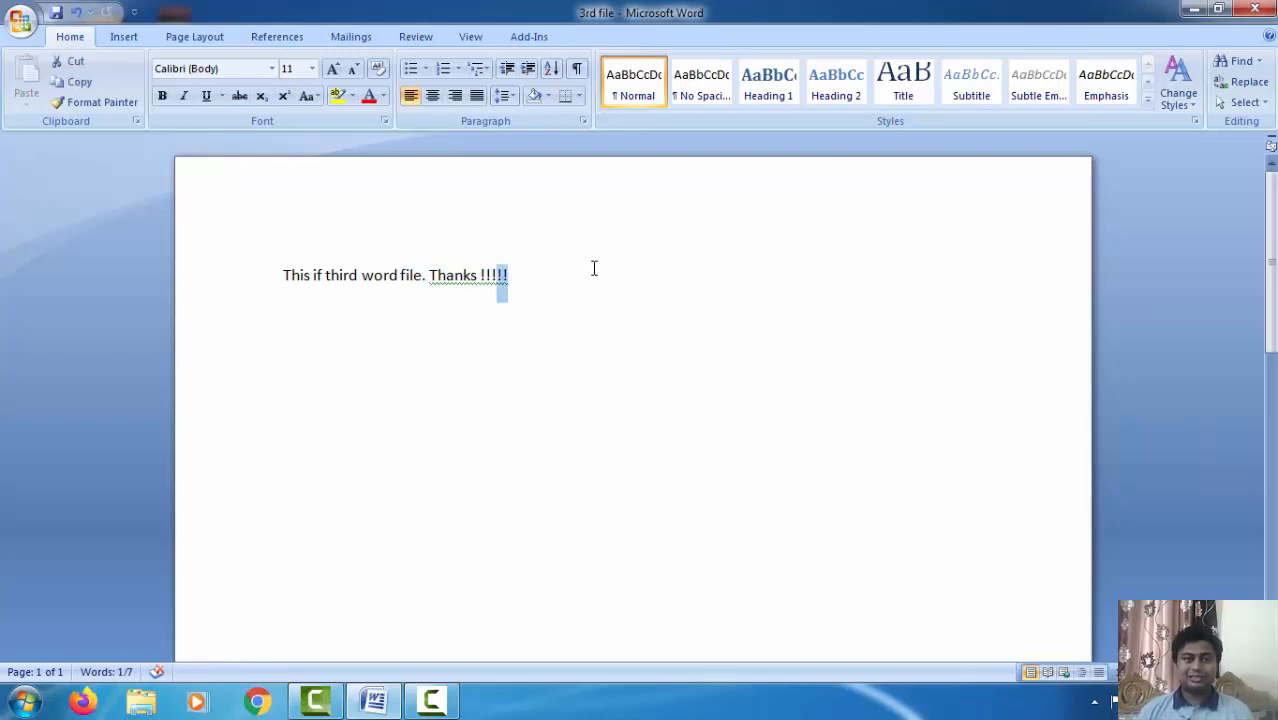
key(shift+Left)
key(shift+Left)
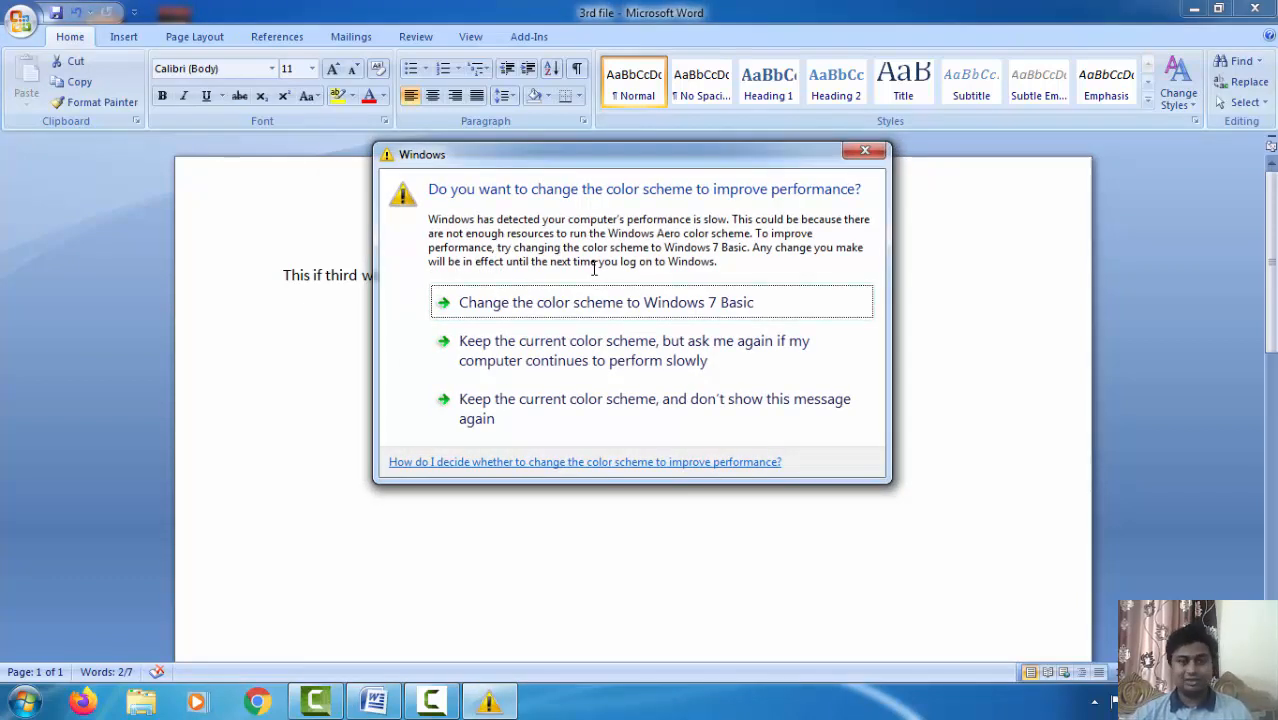
click(619, 417)
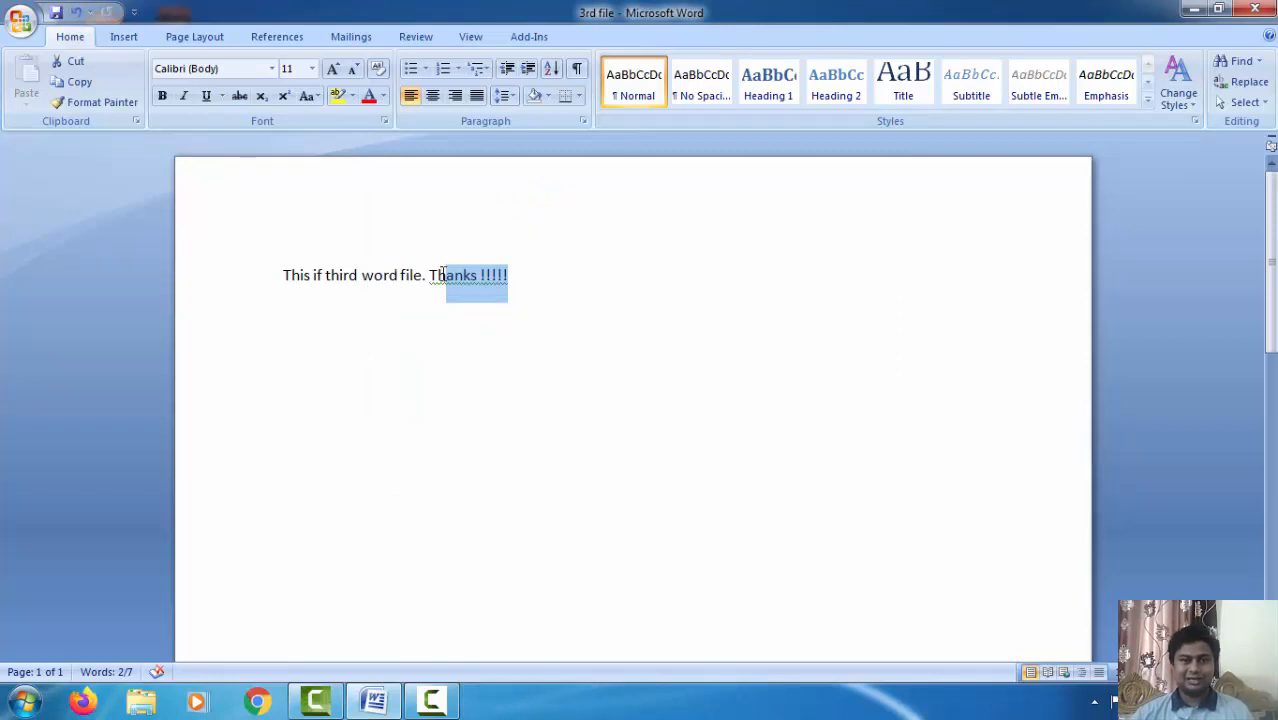
click(80, 86)
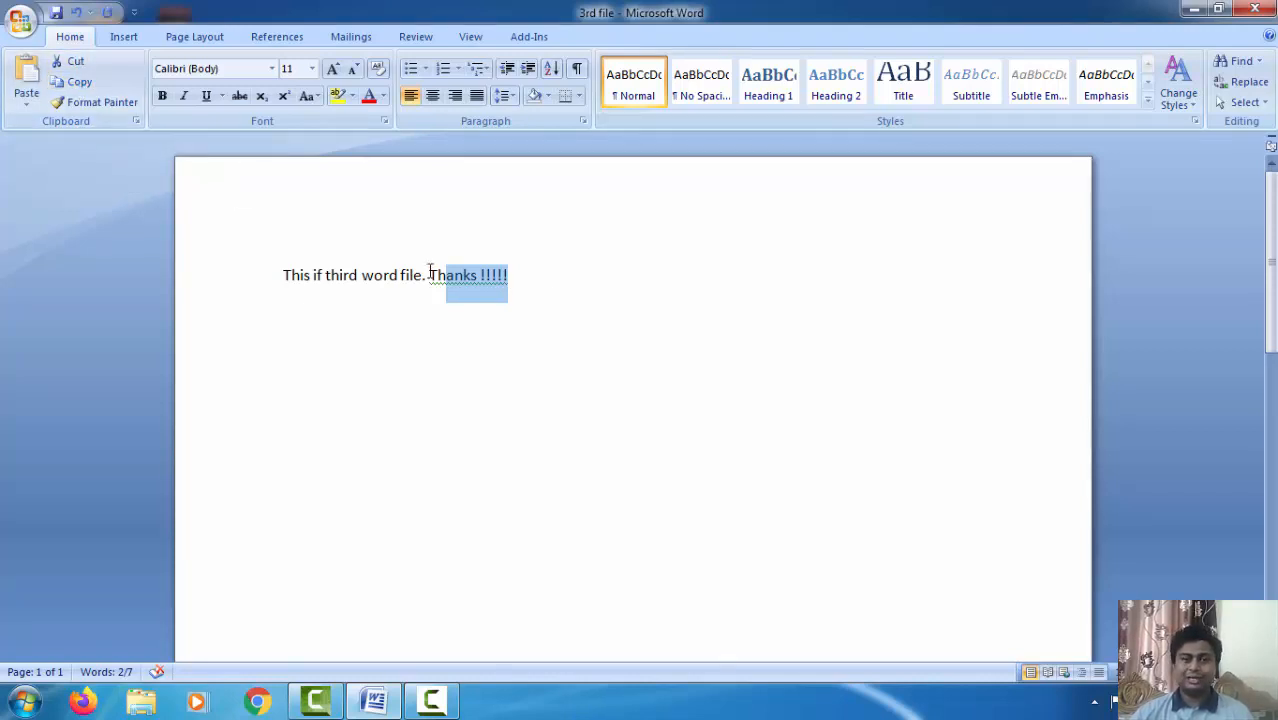
Step: Paste the copied text three times in a row at the end of the line
click(610, 287)
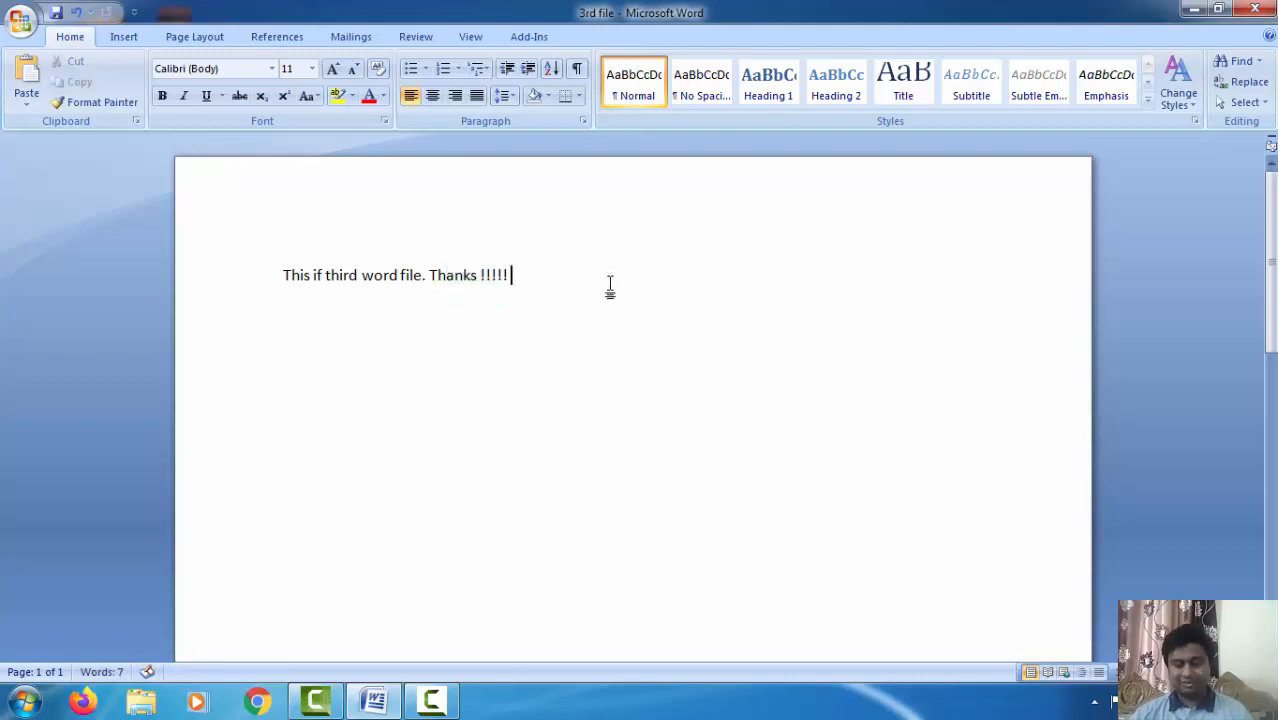
click(27, 70)
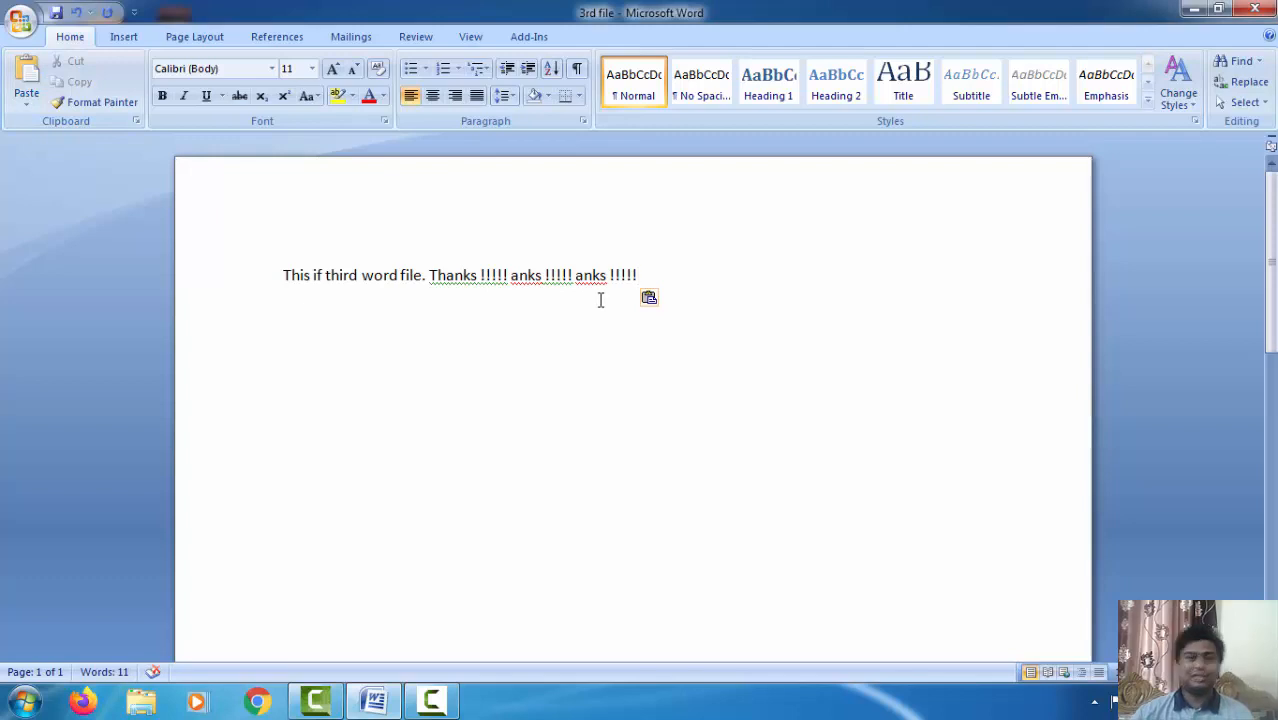
click(27, 76)
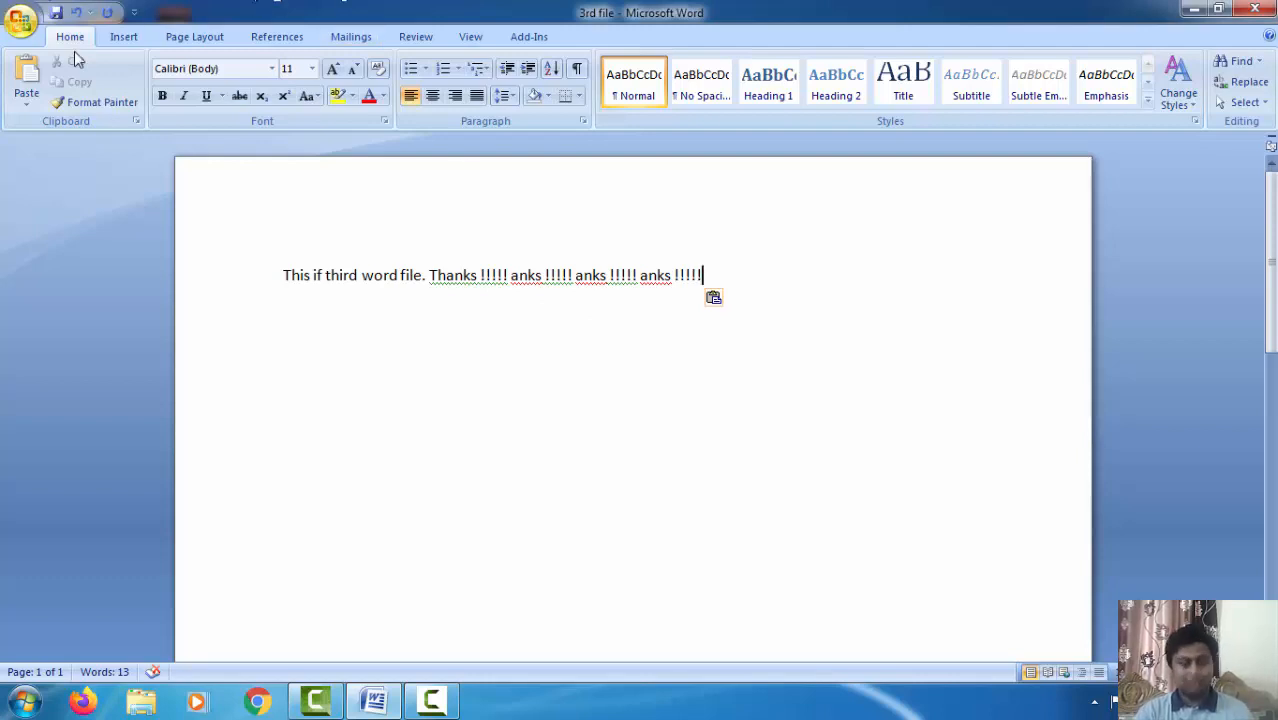
Step: Undo all the repeated pastes after "Thanks !!!!!"
click(76, 12)
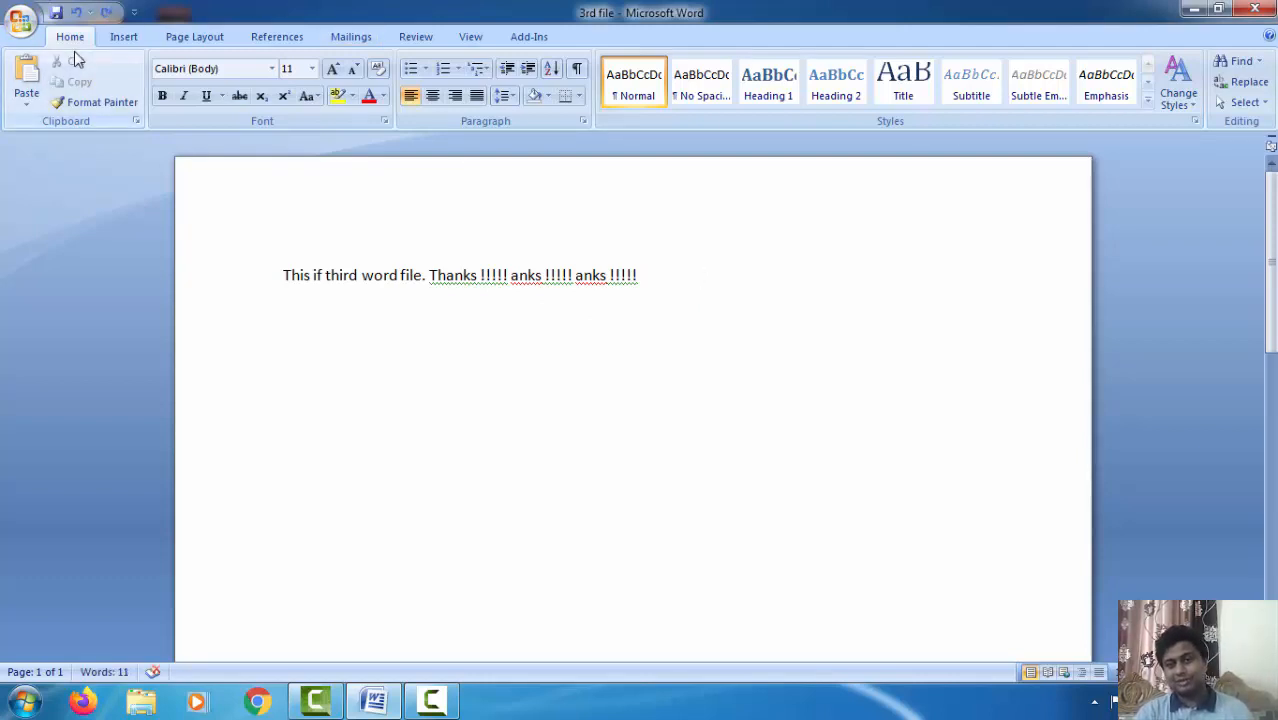
key(ctrl+z)
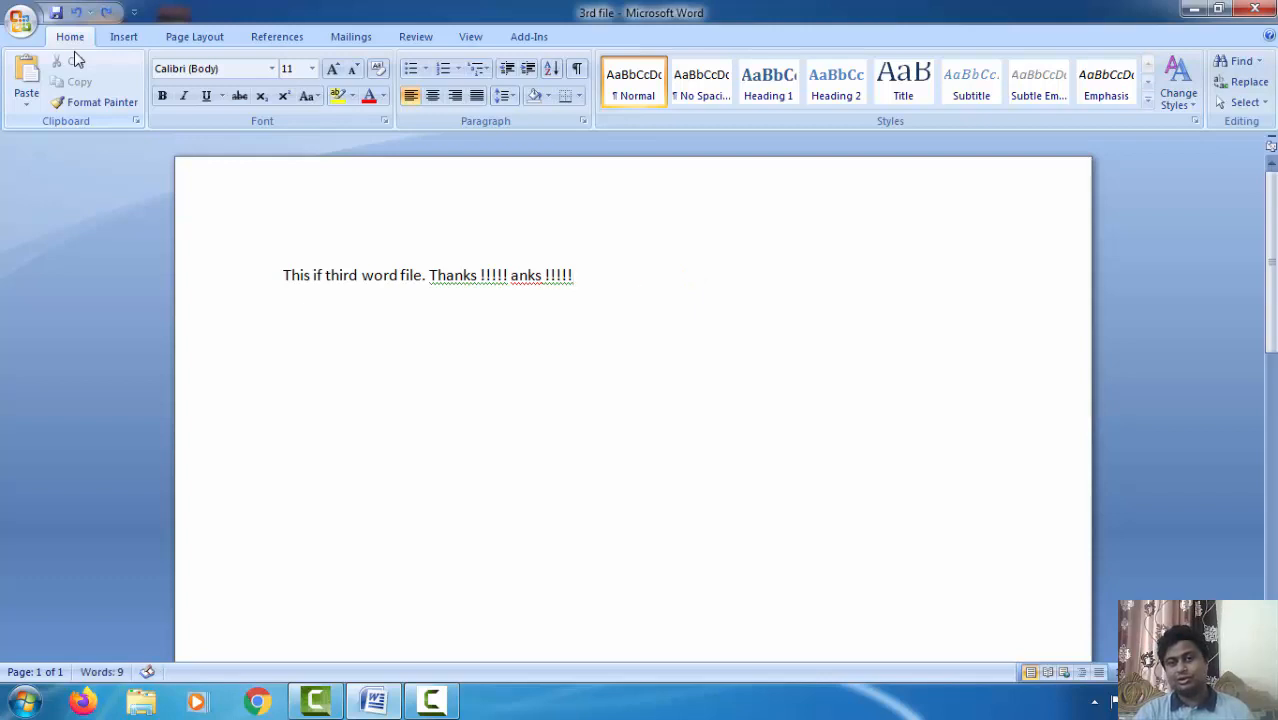
key(ctrl+z)
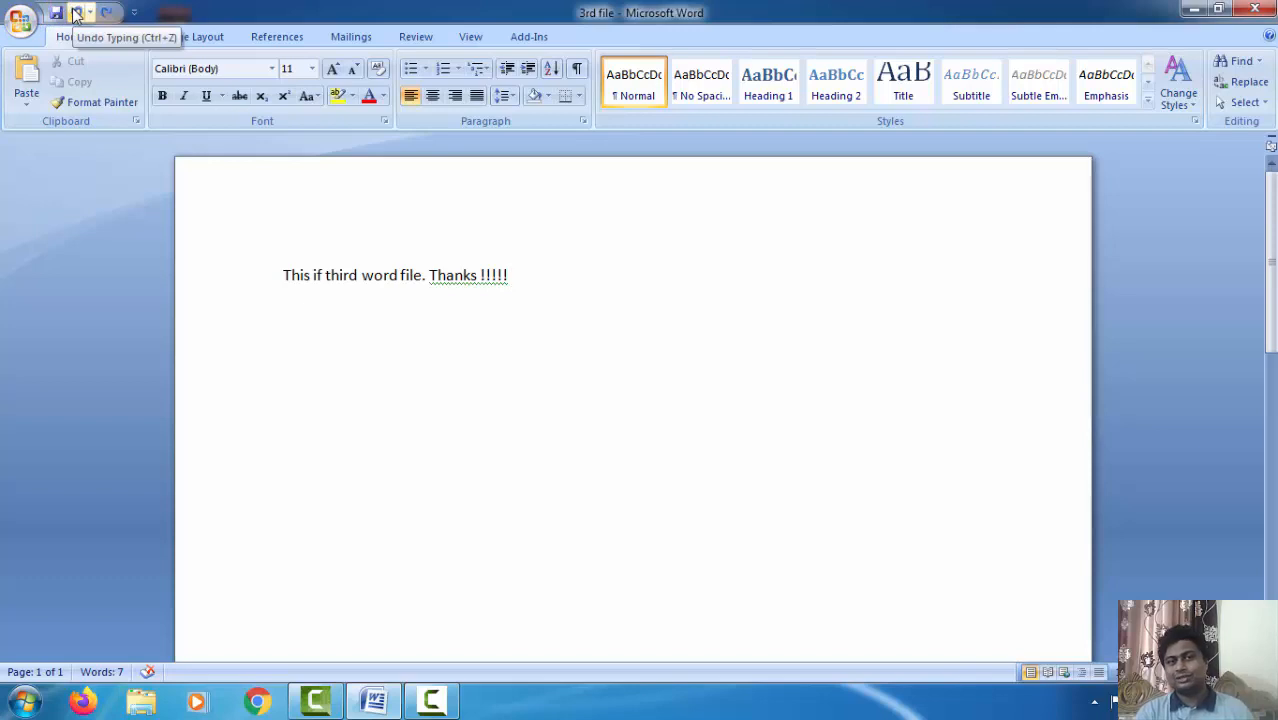
click(75, 14)
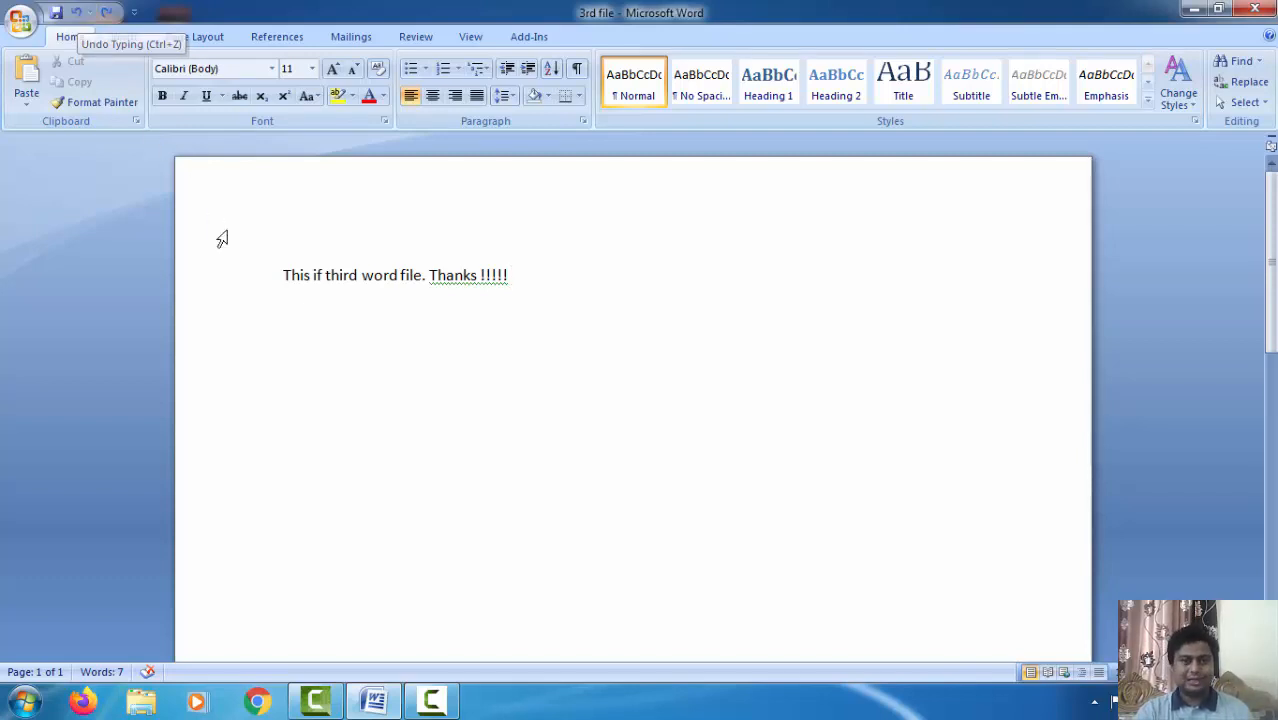
Step: Cut "Thanks !!!!!" from the end of the sentence
click(430, 275)
ctrl+click(522, 274)
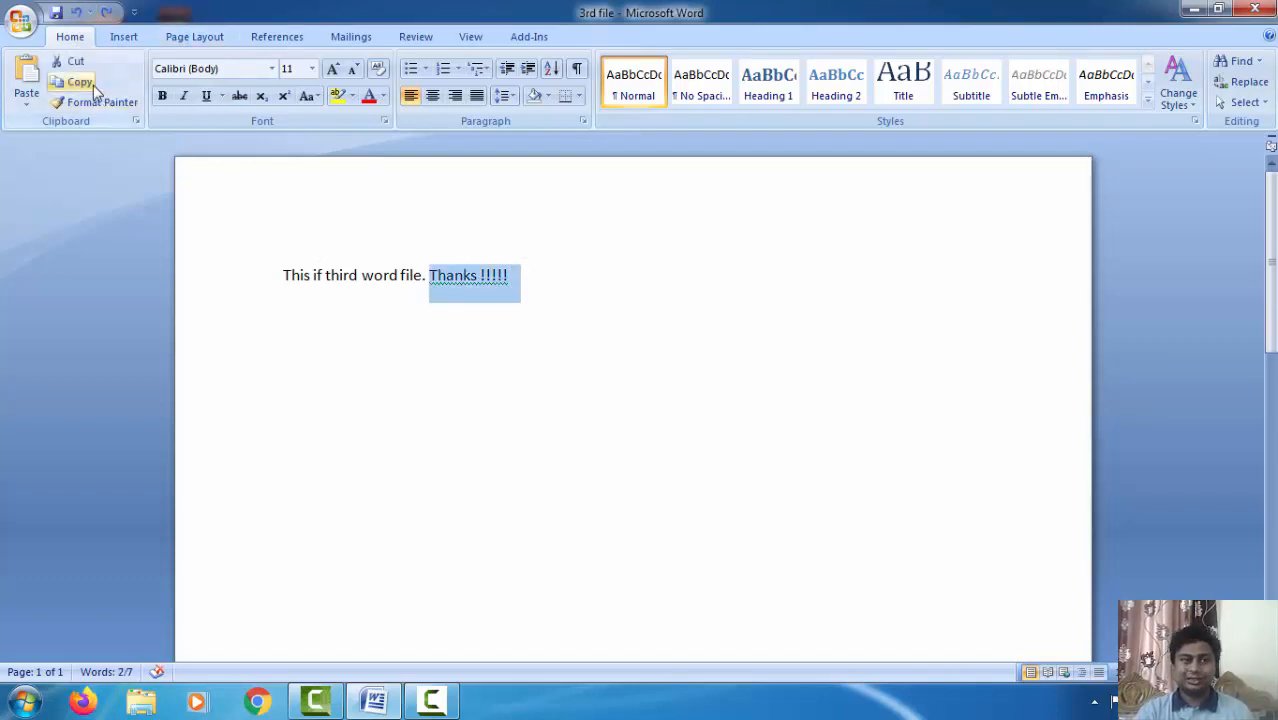
click(84, 68)
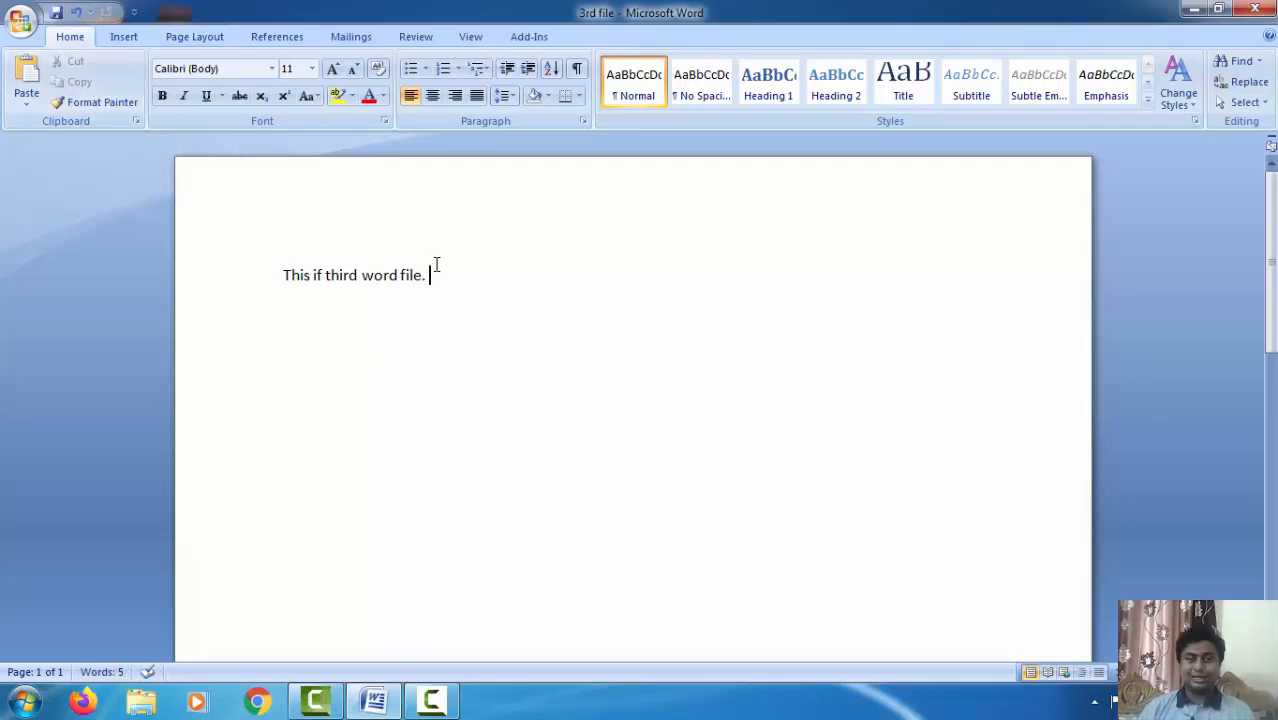
Step: Paste the cut text after the sentence, on the next line, and again below an empty line
key(ctrl+v)
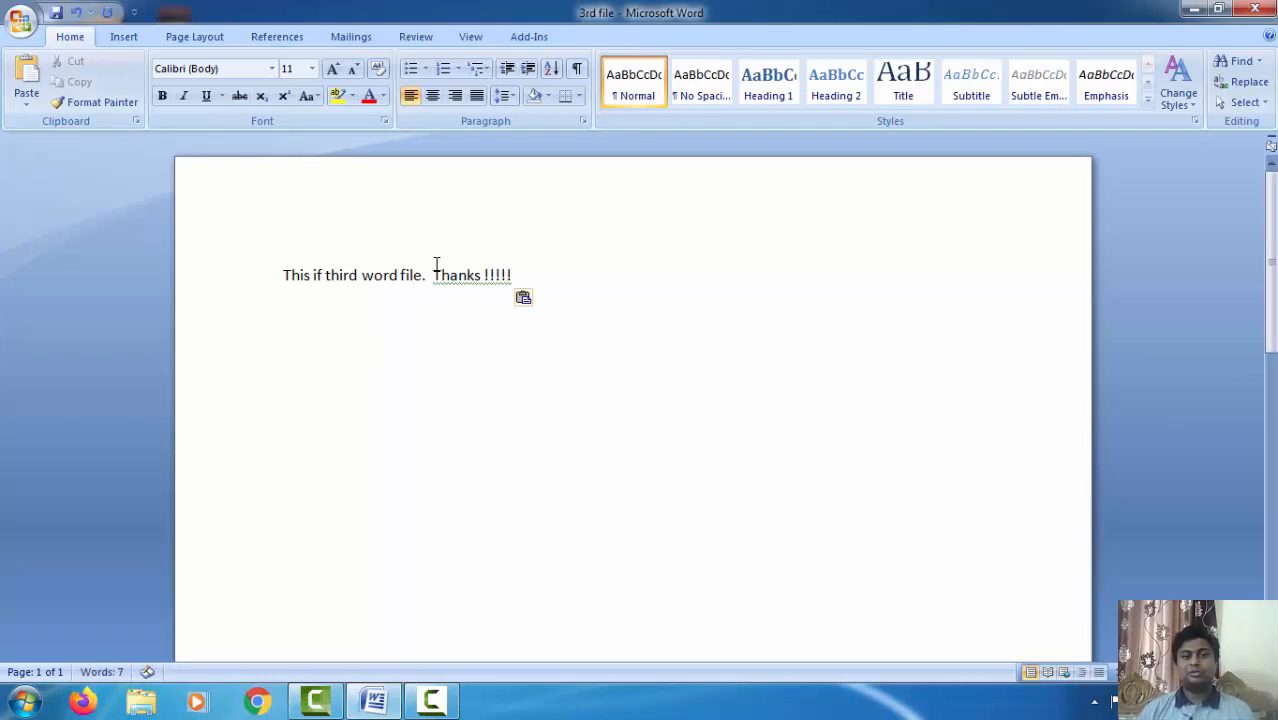
key(Return)
key(ctrl+v)
key(Return)
key(Return)
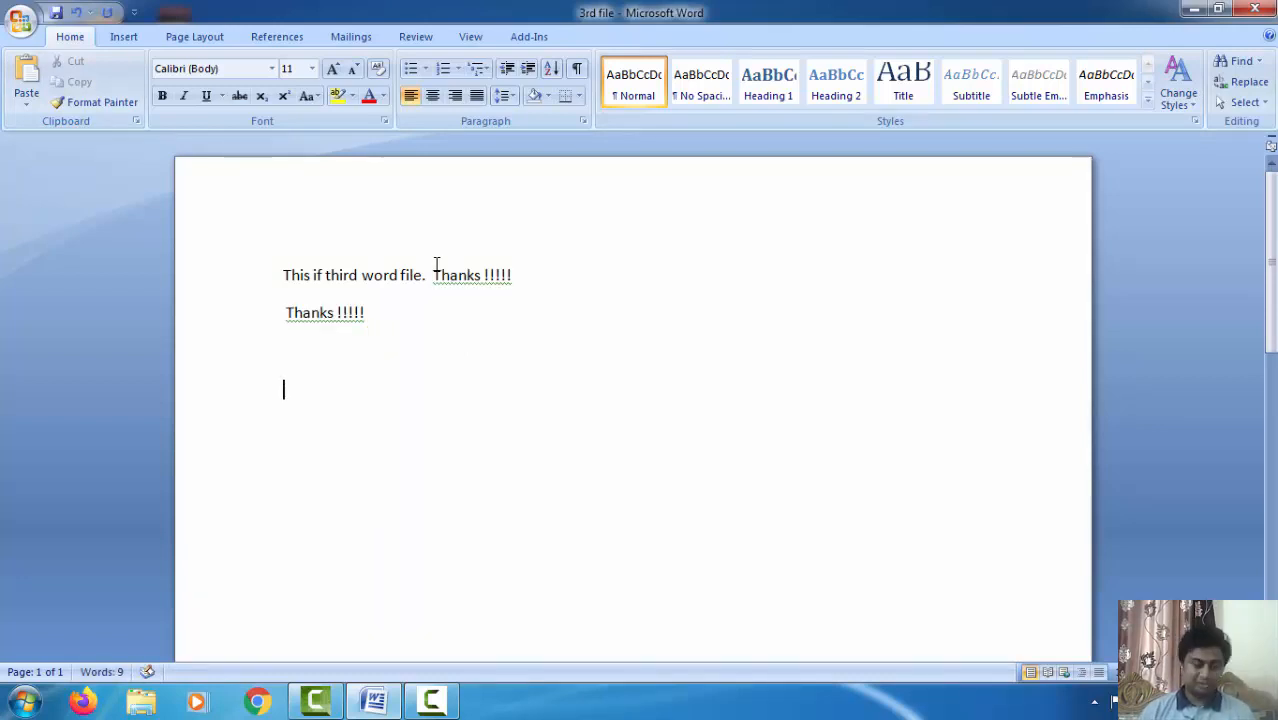
key(ctrl+v)
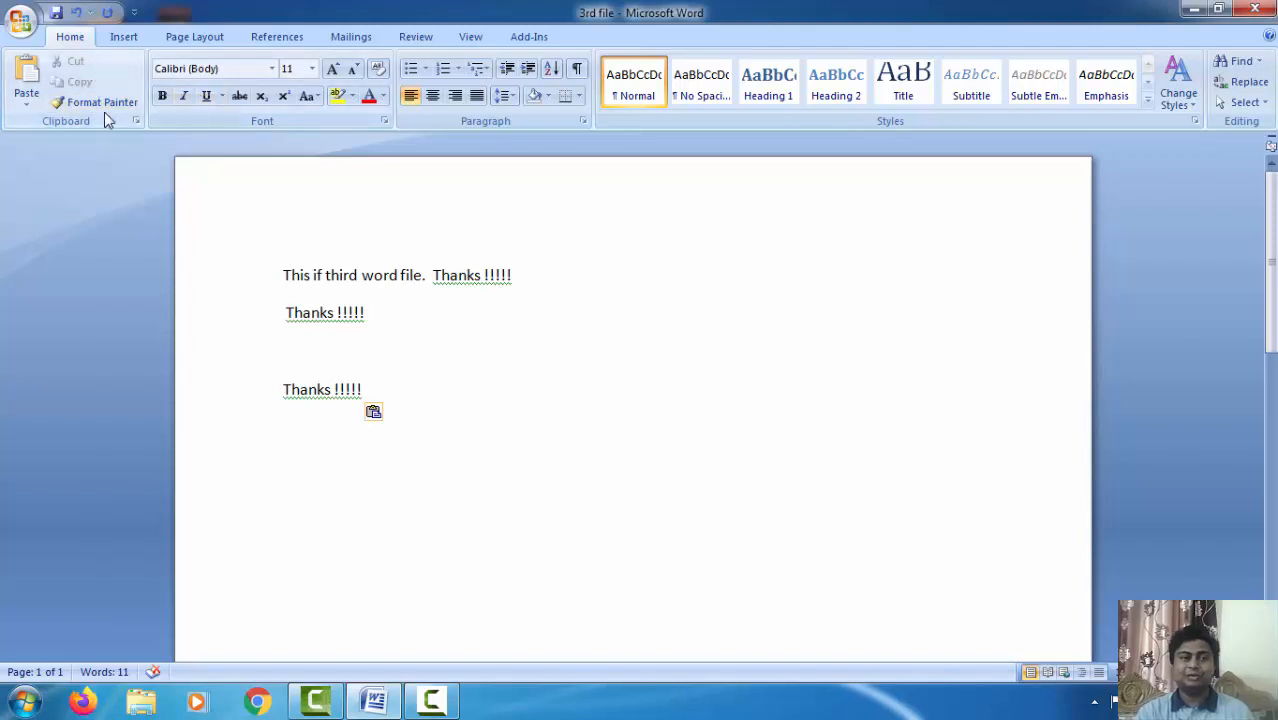
Step: Try the fonts SutonnyMJ, Times New Roman and Arial Black for the empty line below the last "Thanks !!!!!"
click(272, 69)
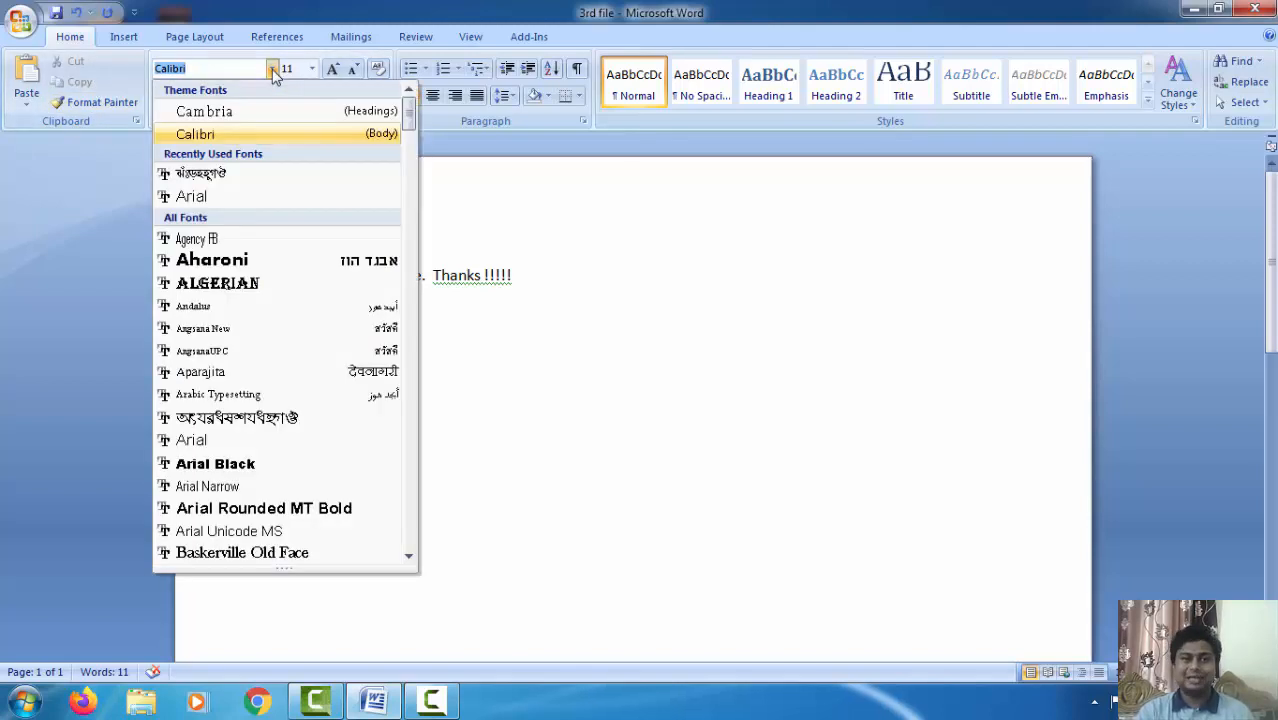
click(243, 177)
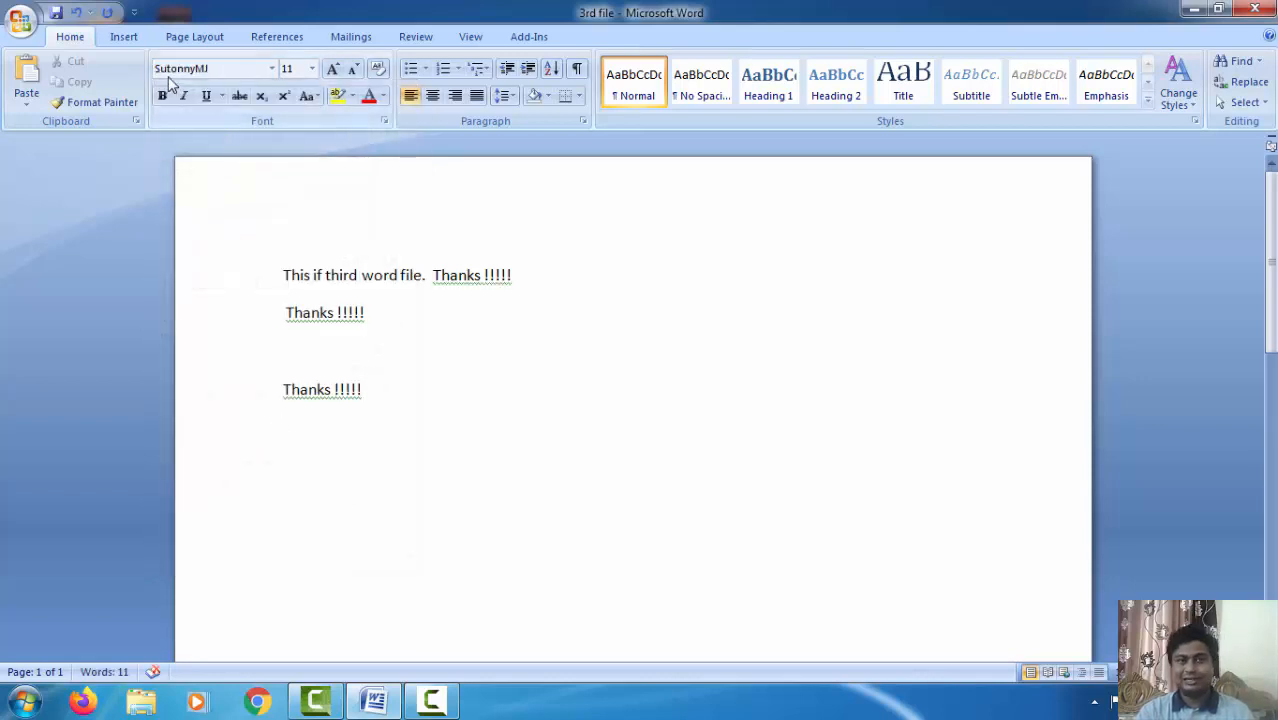
click(271, 68)
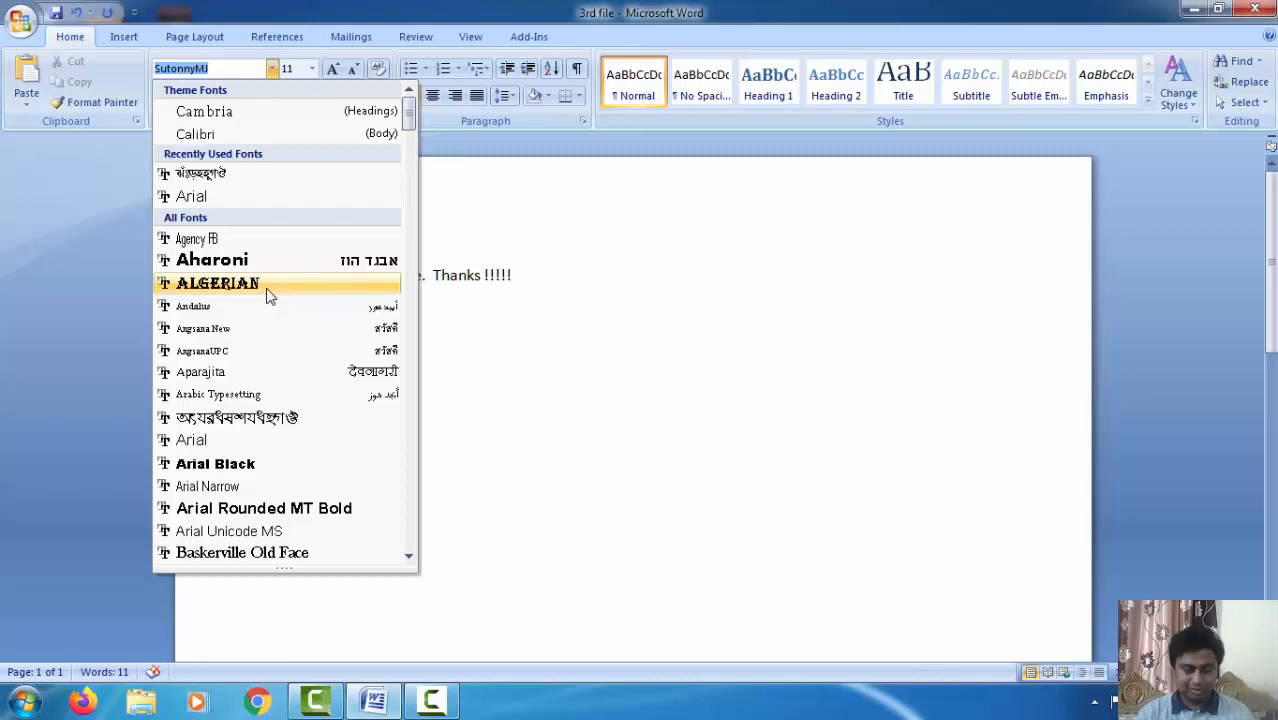
text(Times New Roman)
key(Return)
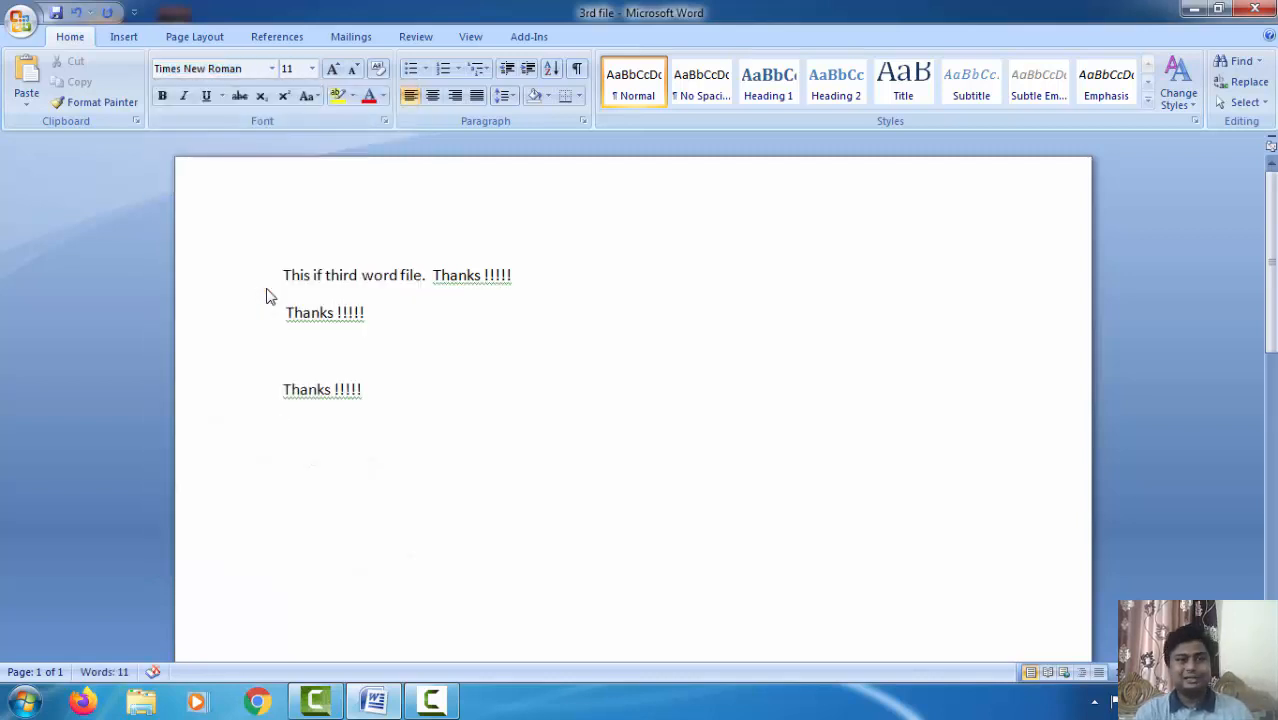
click(271, 68)
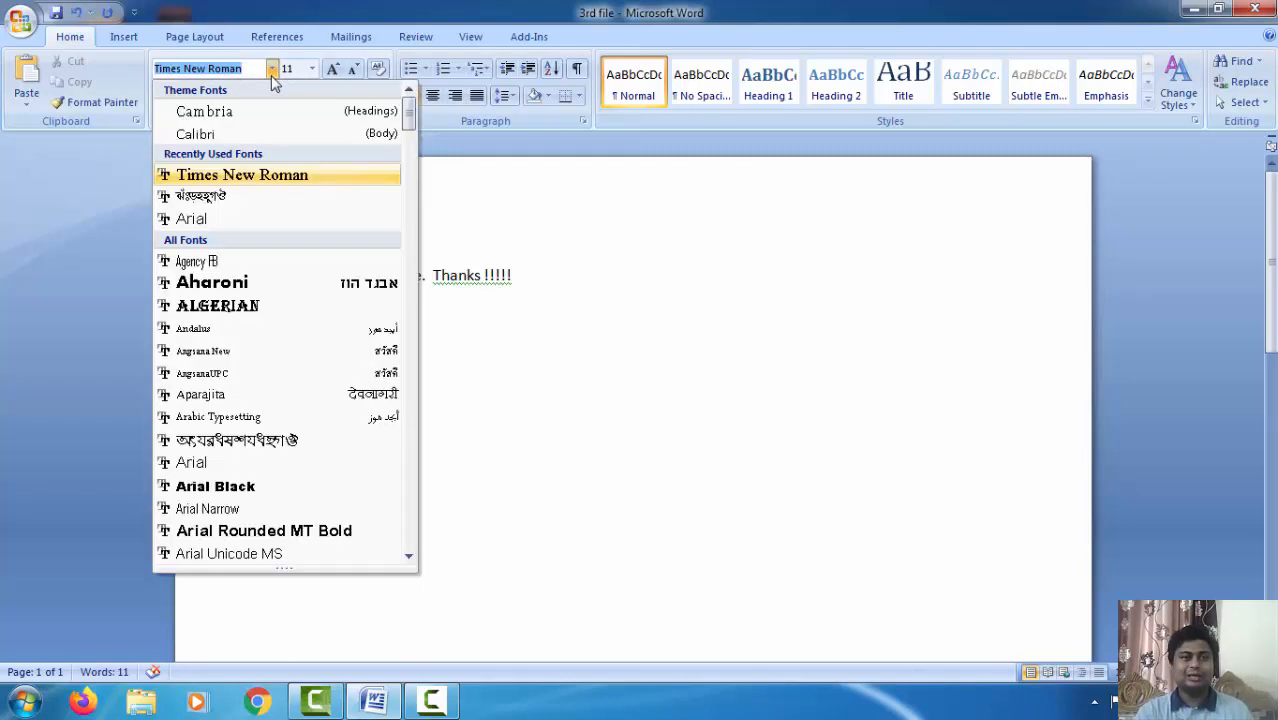
click(241, 490)
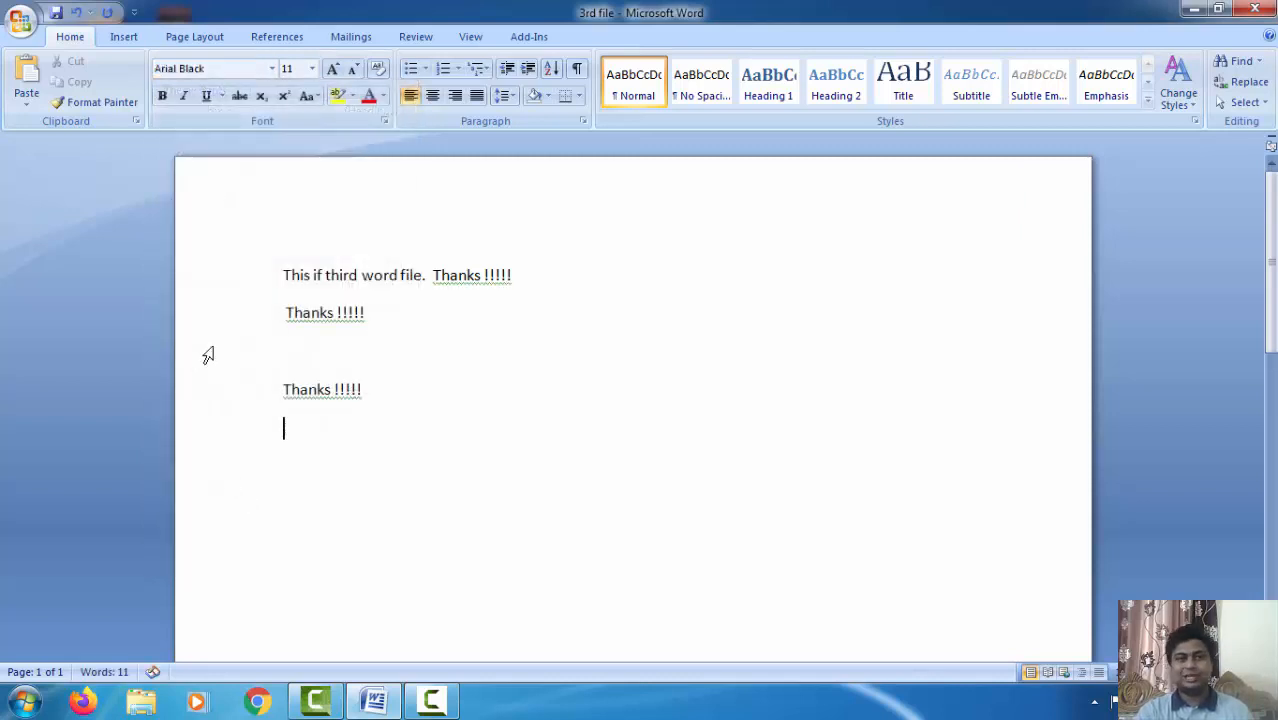
Step: Set the font of the empty last line to Times New Roman, size 20
click(271, 68)
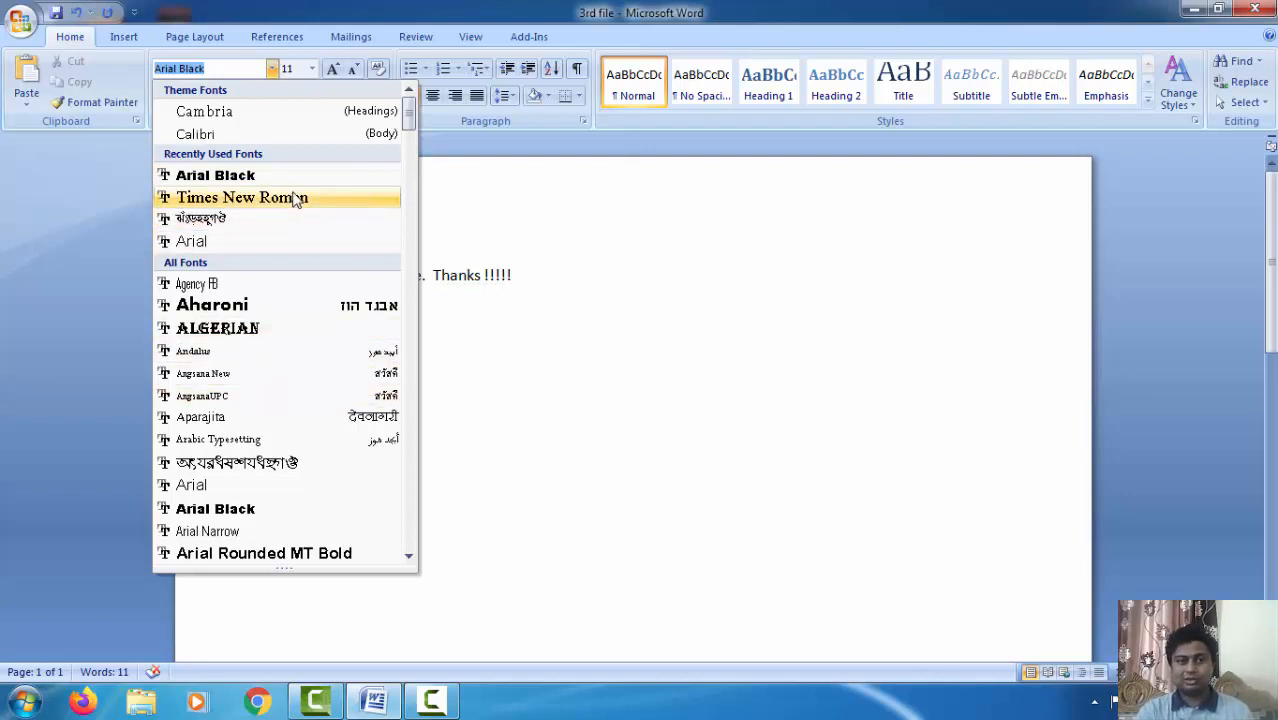
click(270, 199)
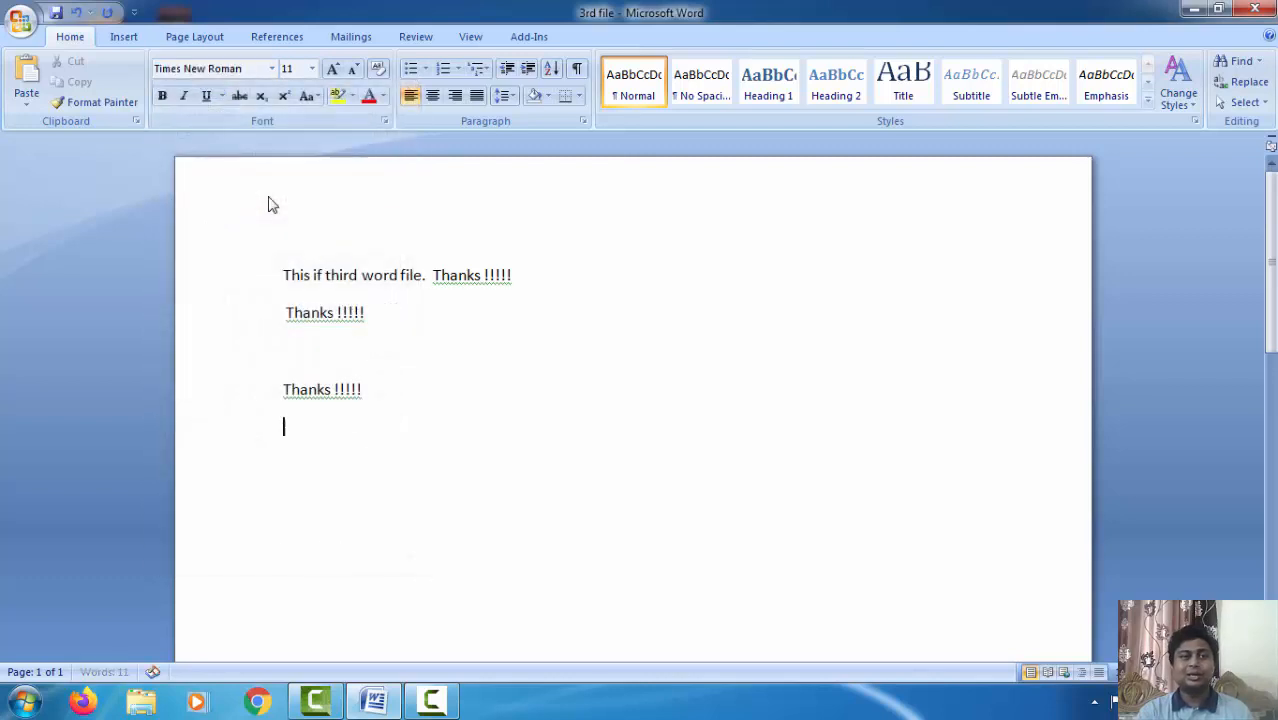
click(313, 69)
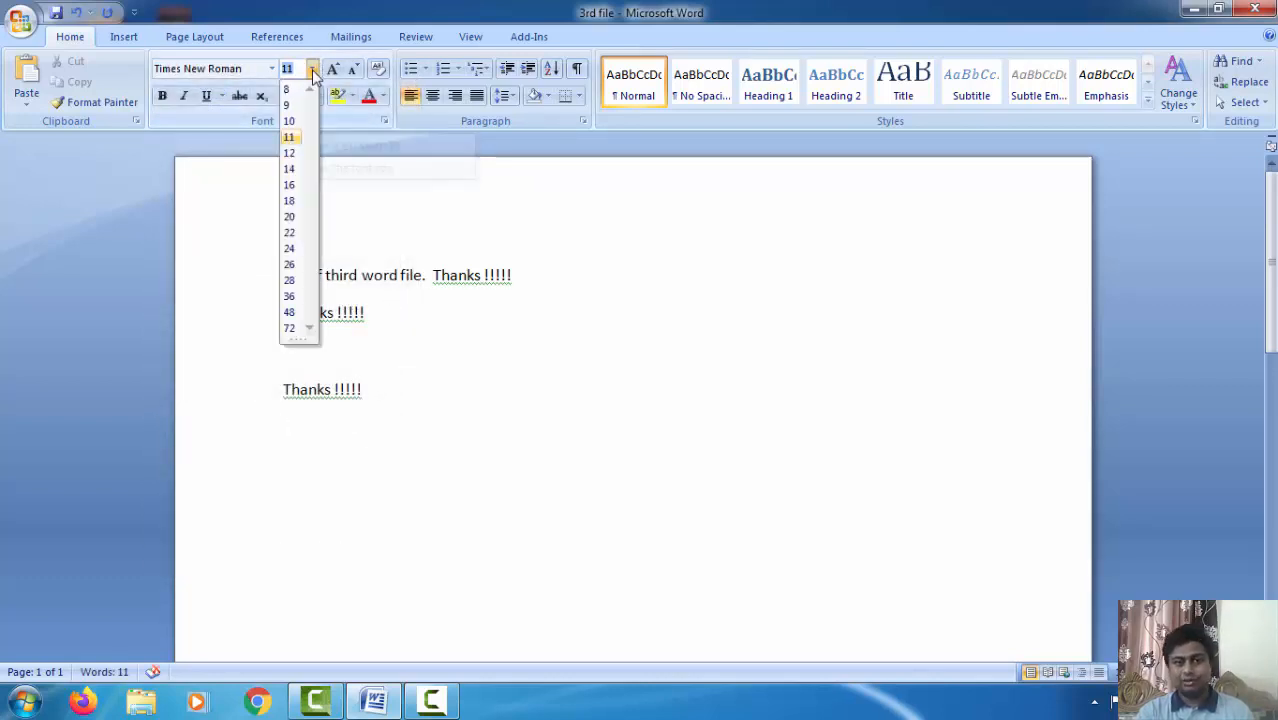
click(291, 218)
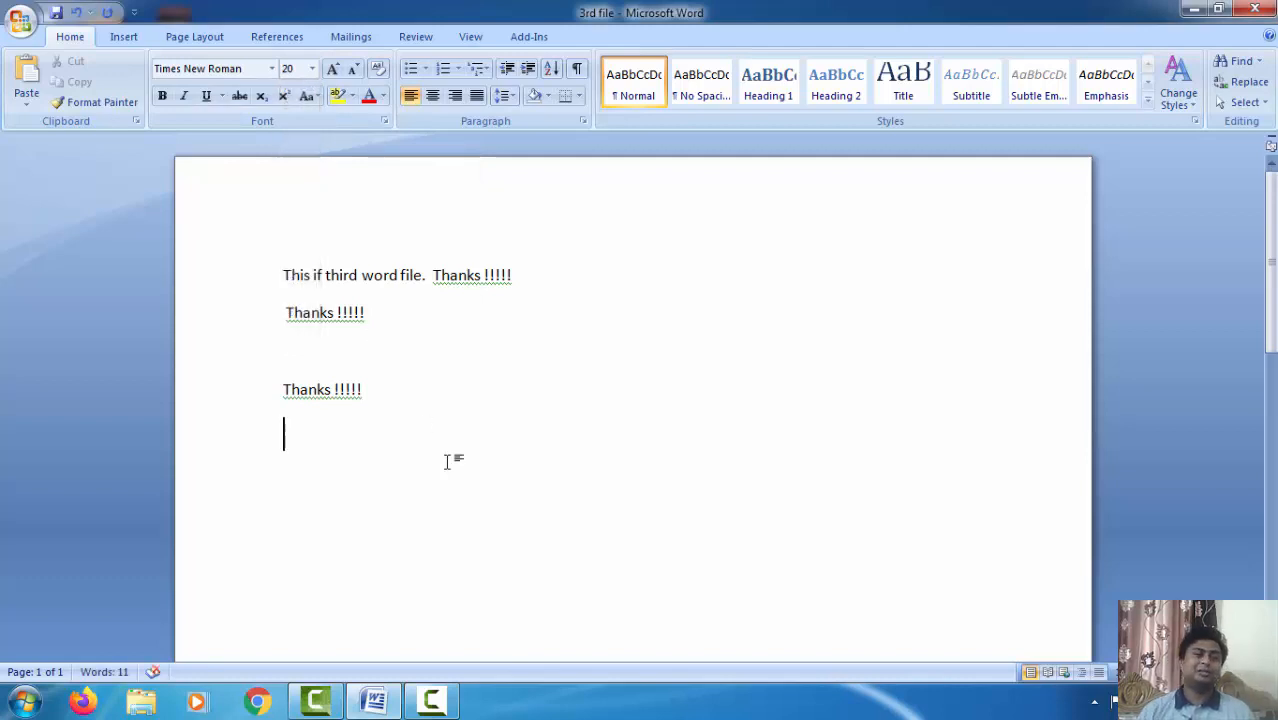
Step: Write "Thanks !!" on the last line, correcting the mistyped @ signs
text(Thanks @!!)
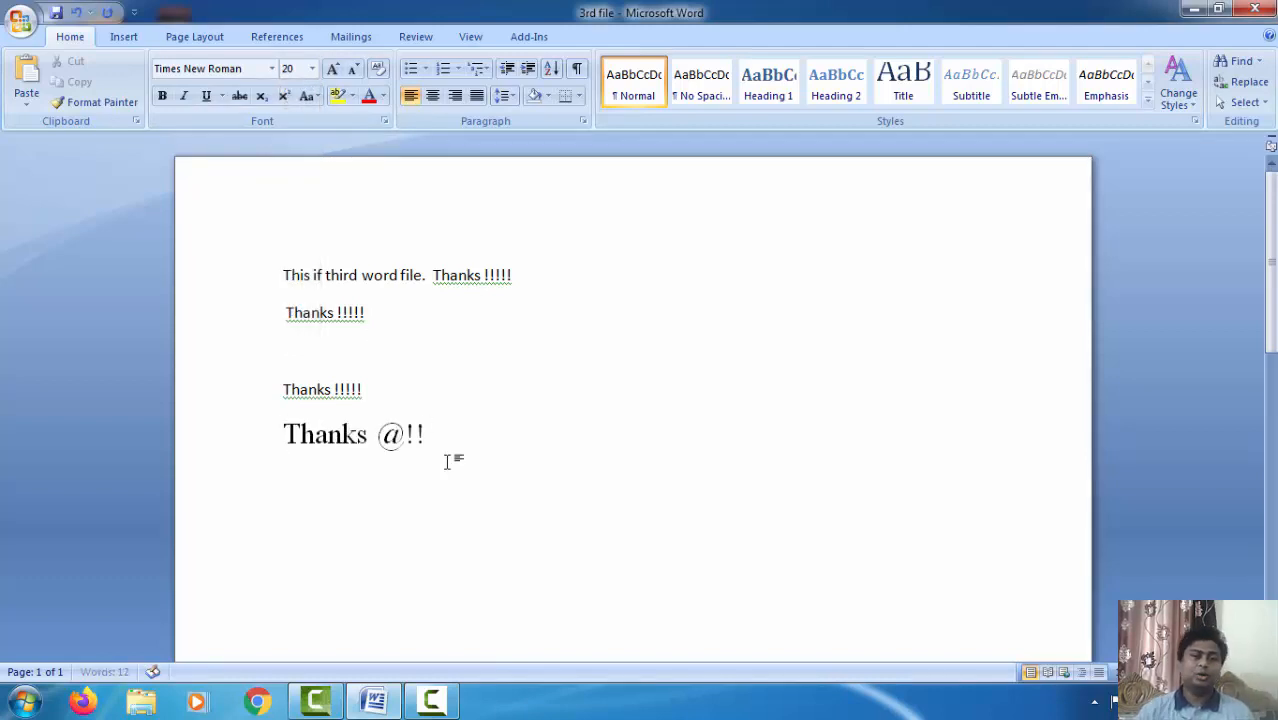
key(BackSpace)
key(BackSpace)
key(BackSpace)
text(@)
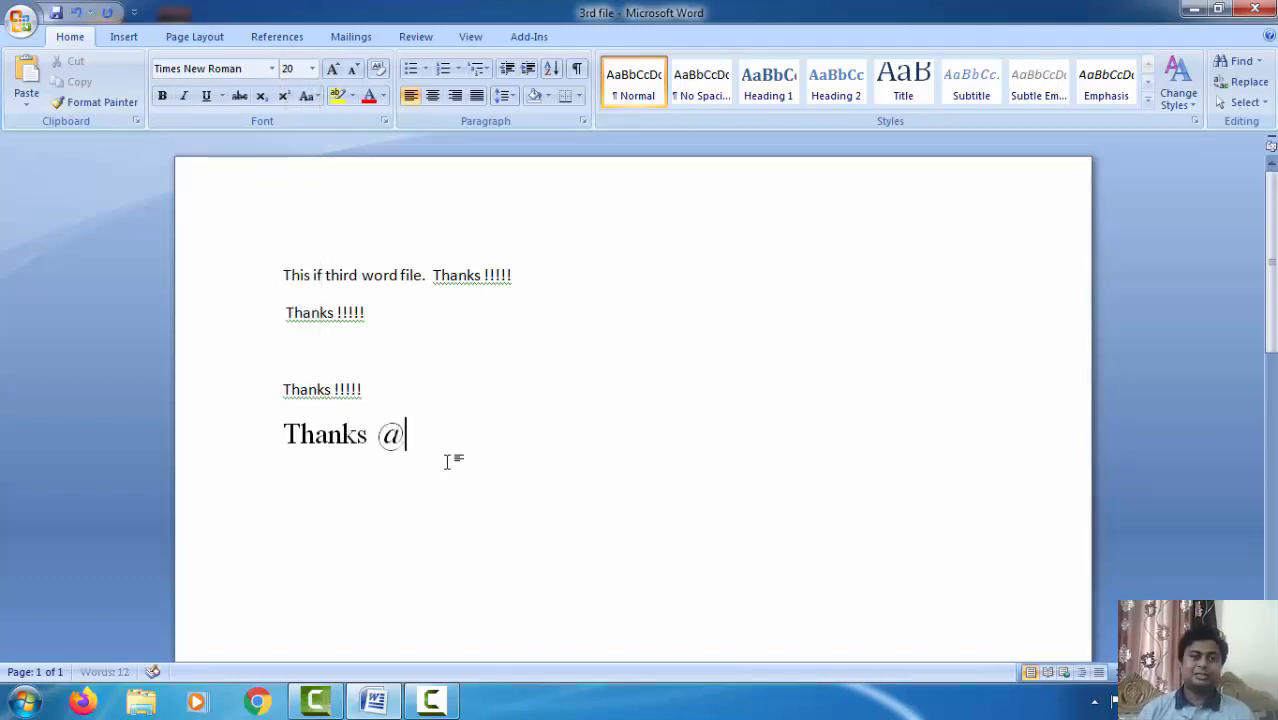
text(@)
key(BackSpace)
key(BackSpace)
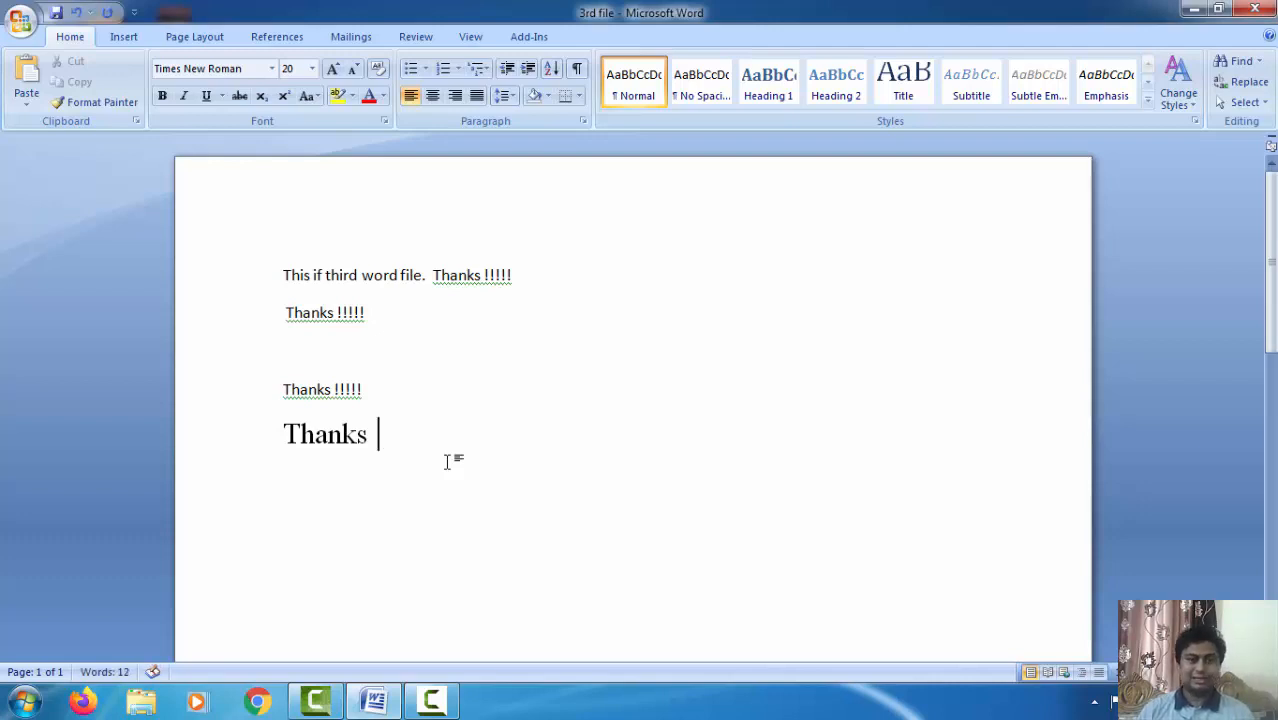
text(!!)
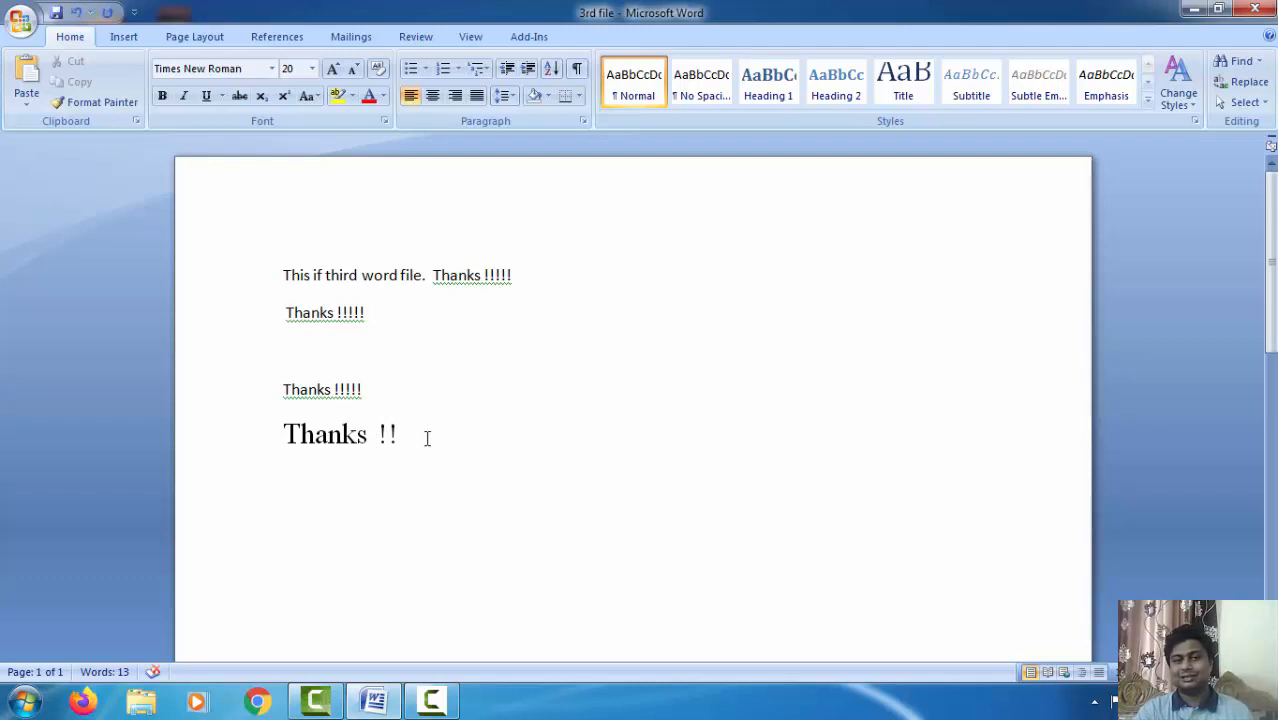
drag(427, 438, 251, 423)
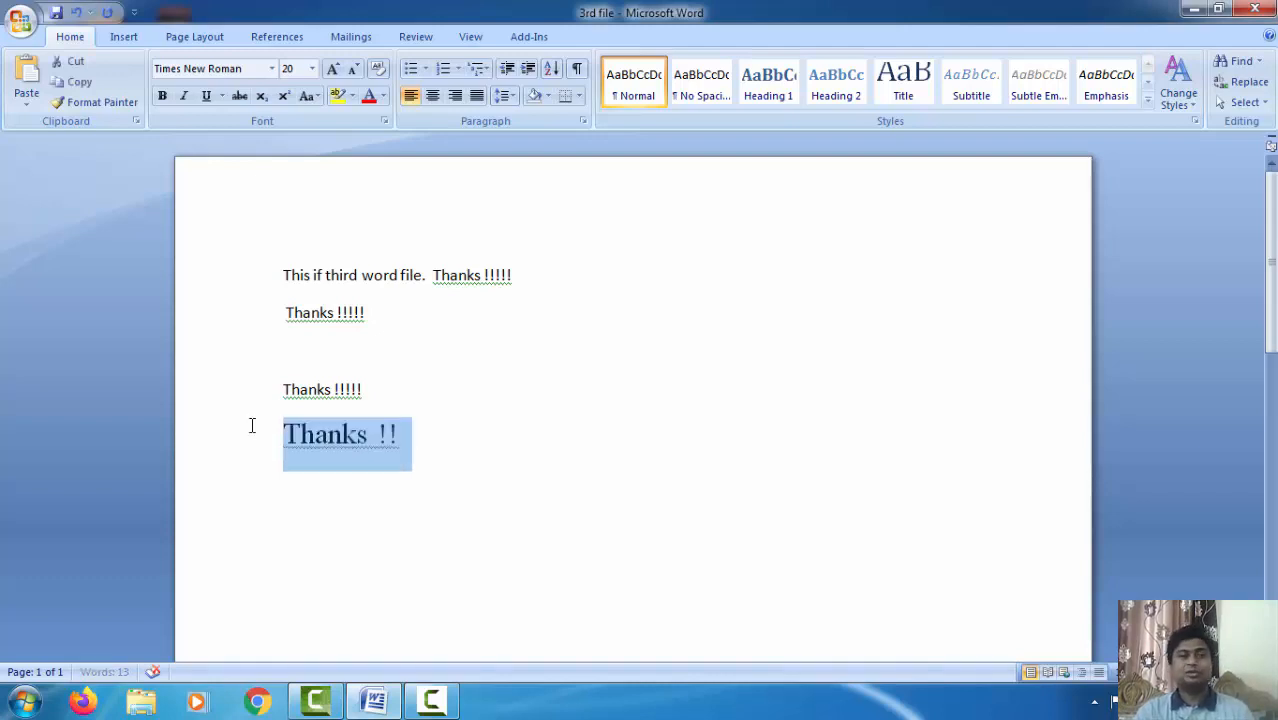
click(272, 70)
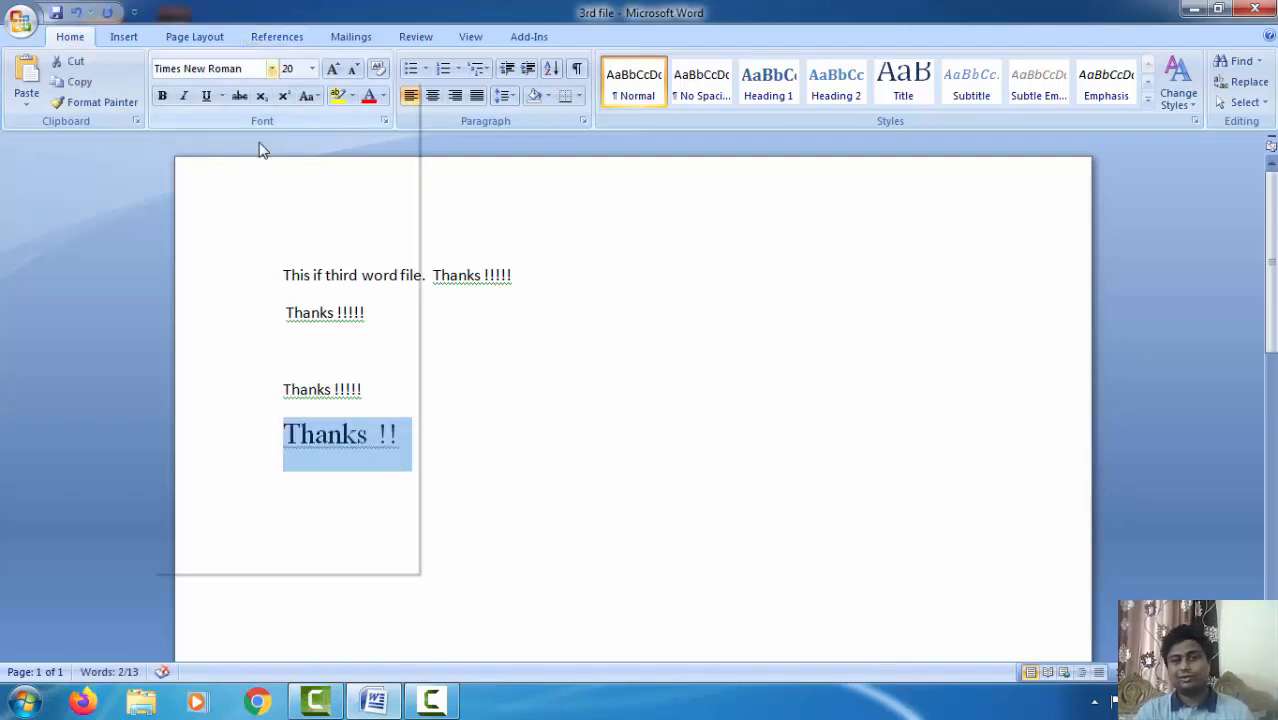
key(Escape)
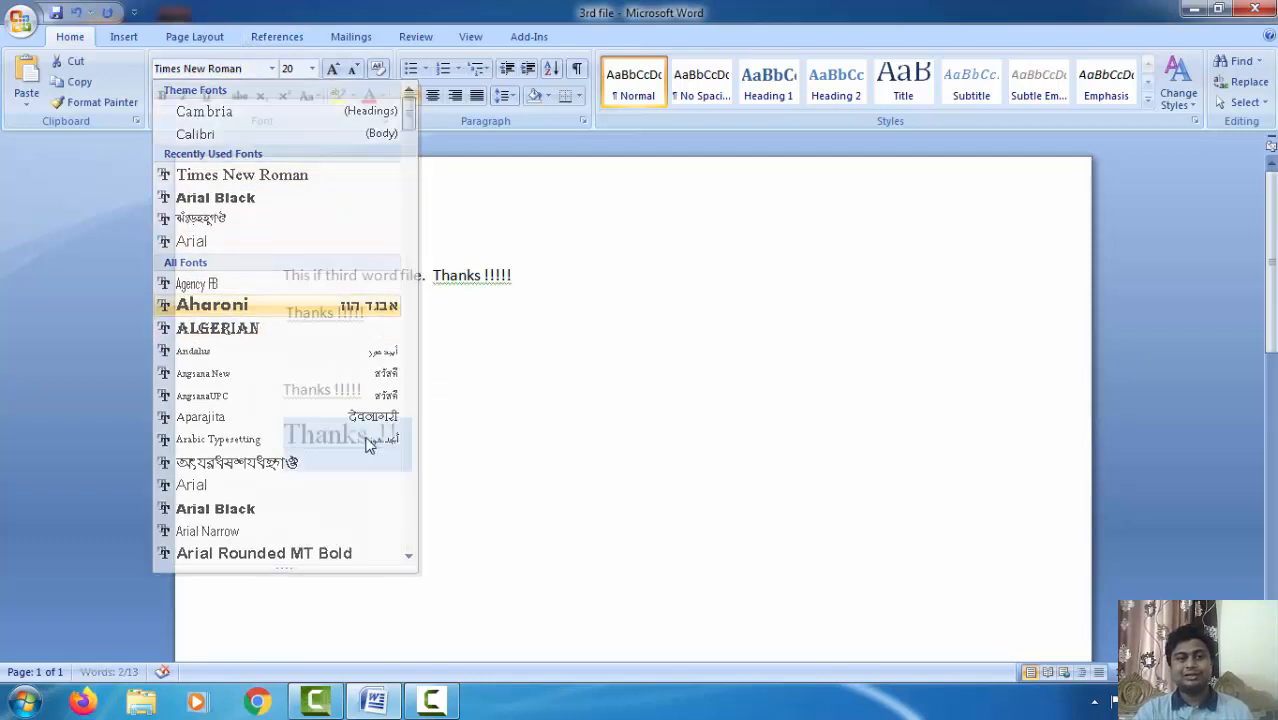
click(409, 477)
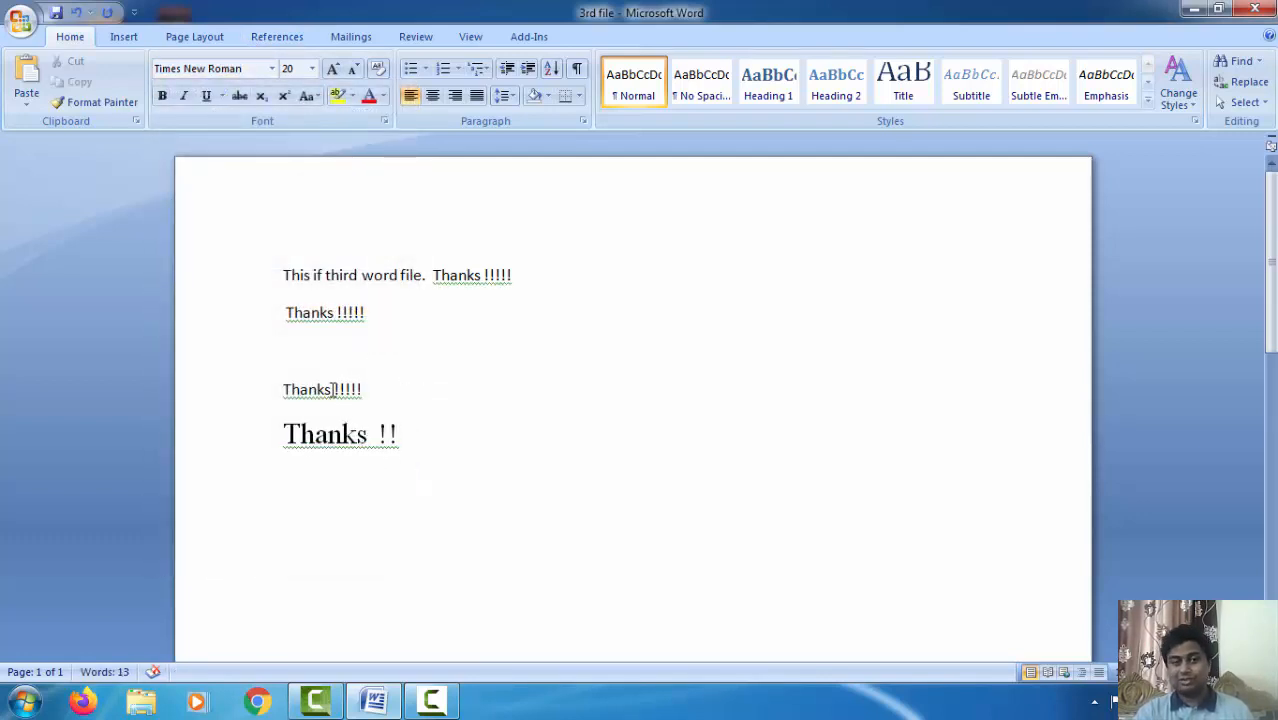
Step: Compare the font and size of the small "Thanks !!!!!", the large "Thanks !!" and the empty line between the texts
click(338, 389)
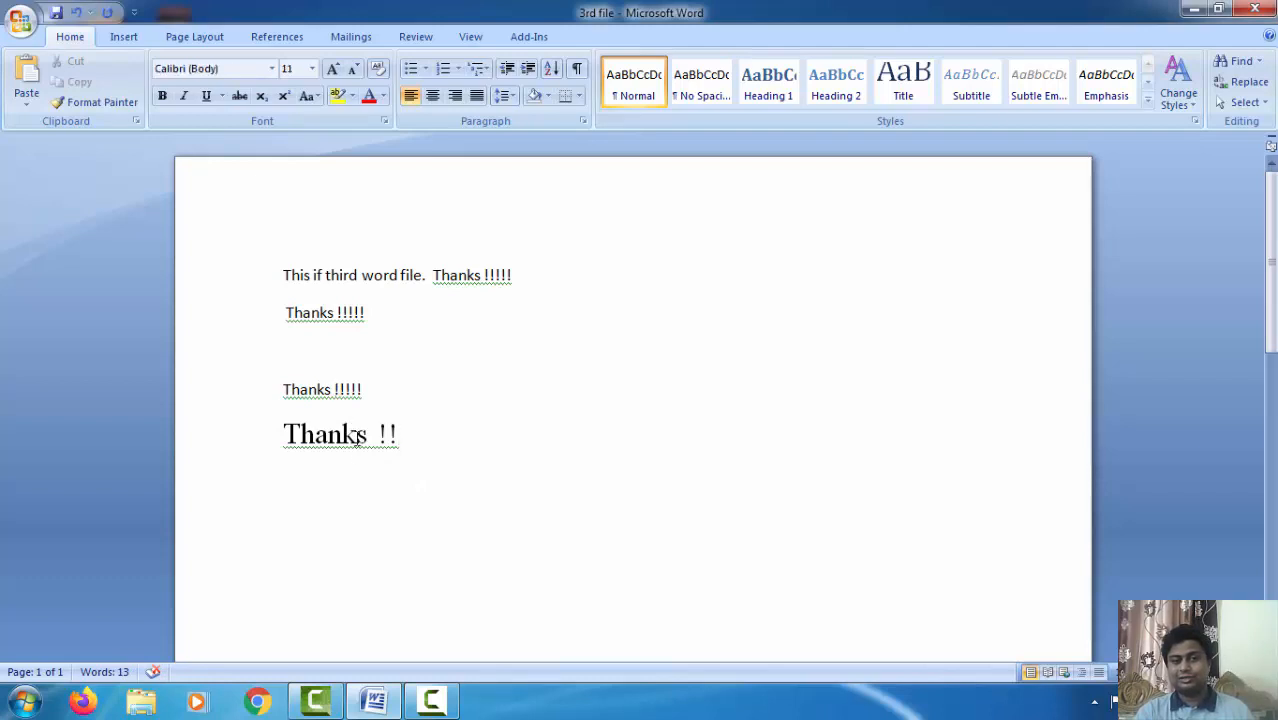
click(357, 438)
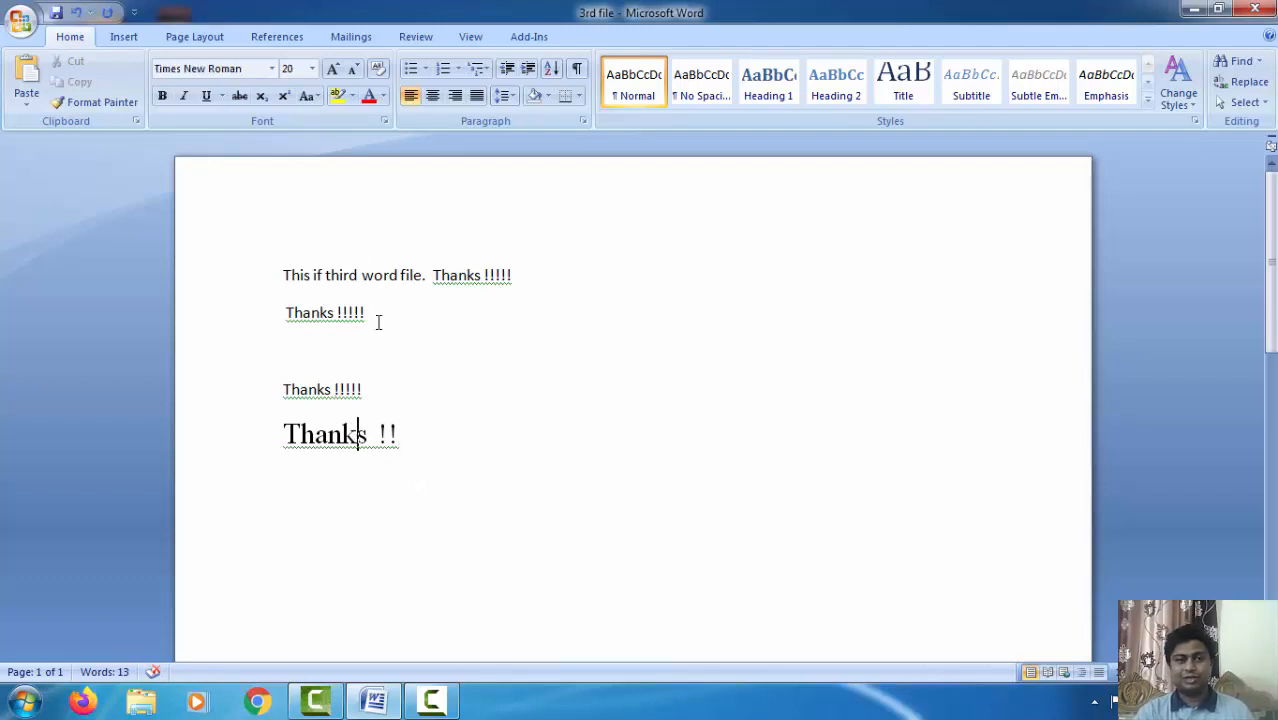
click(318, 360)
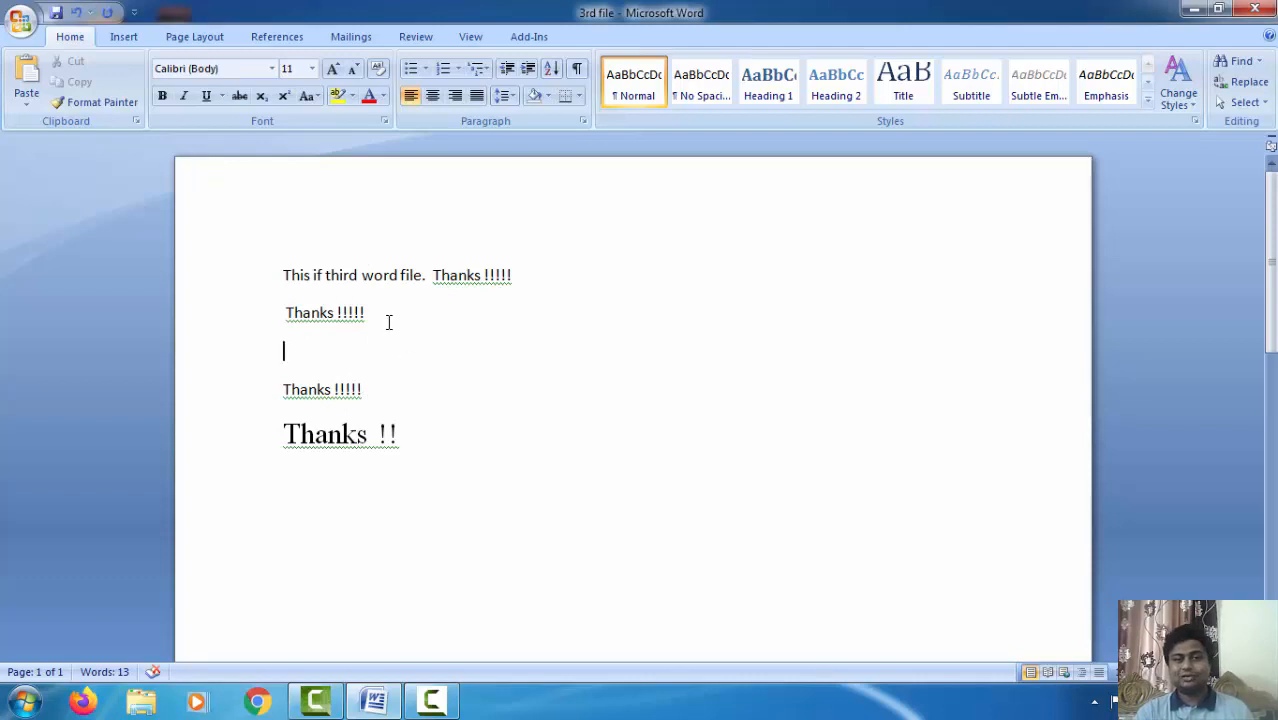
Step: Enlarge "Thanks !!!!!" on the second line to size 14 and shrink it back to 11
click(388, 322)
triple_click(348, 320)
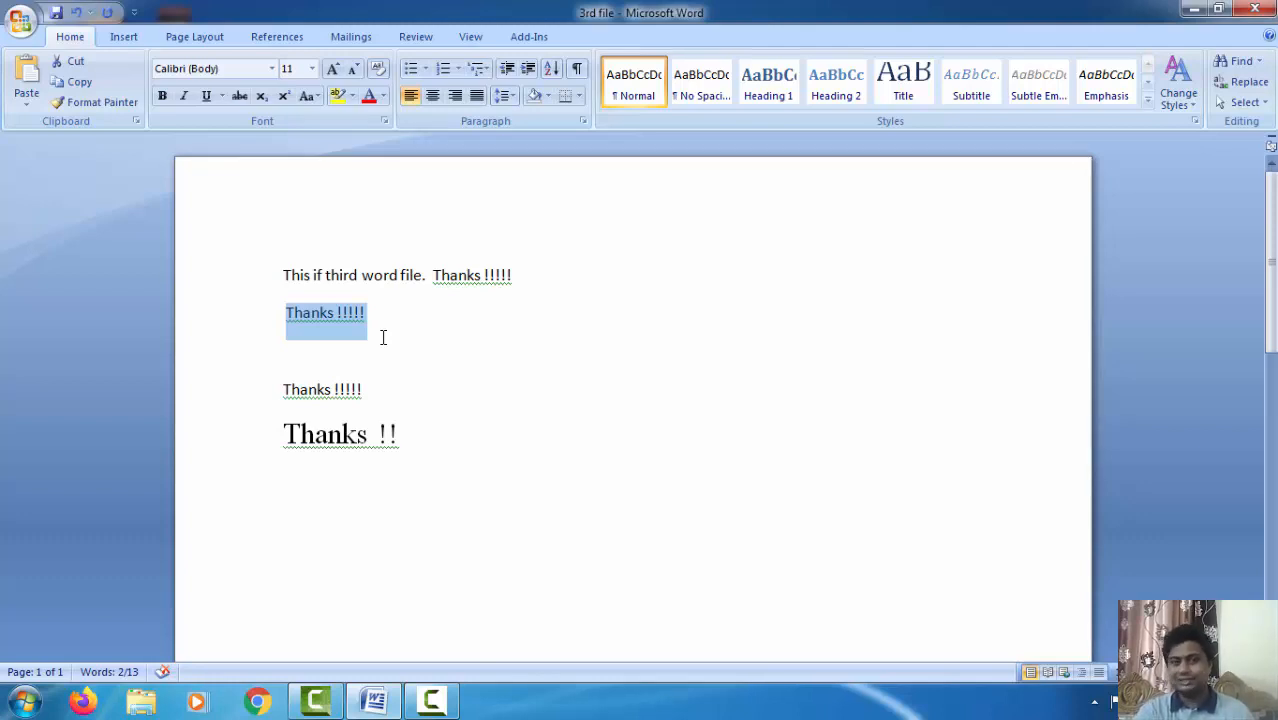
click(333, 70)
click(333, 70)
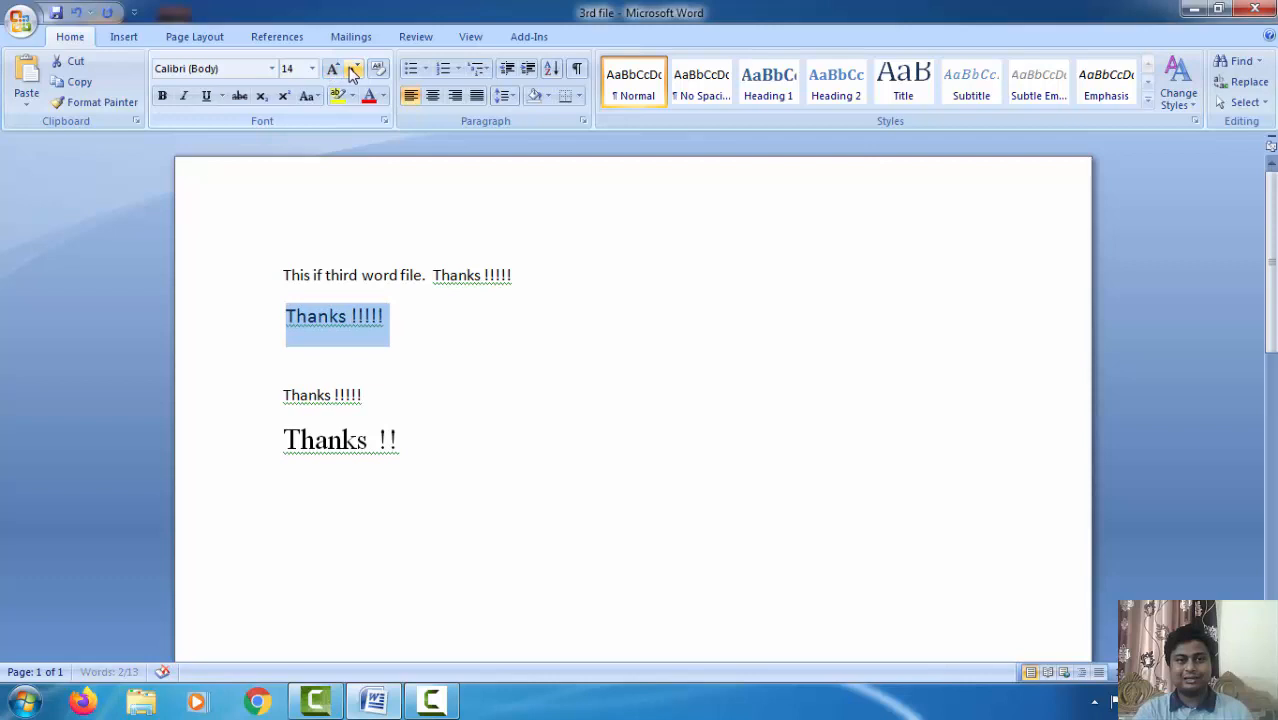
click(353, 69)
click(353, 69)
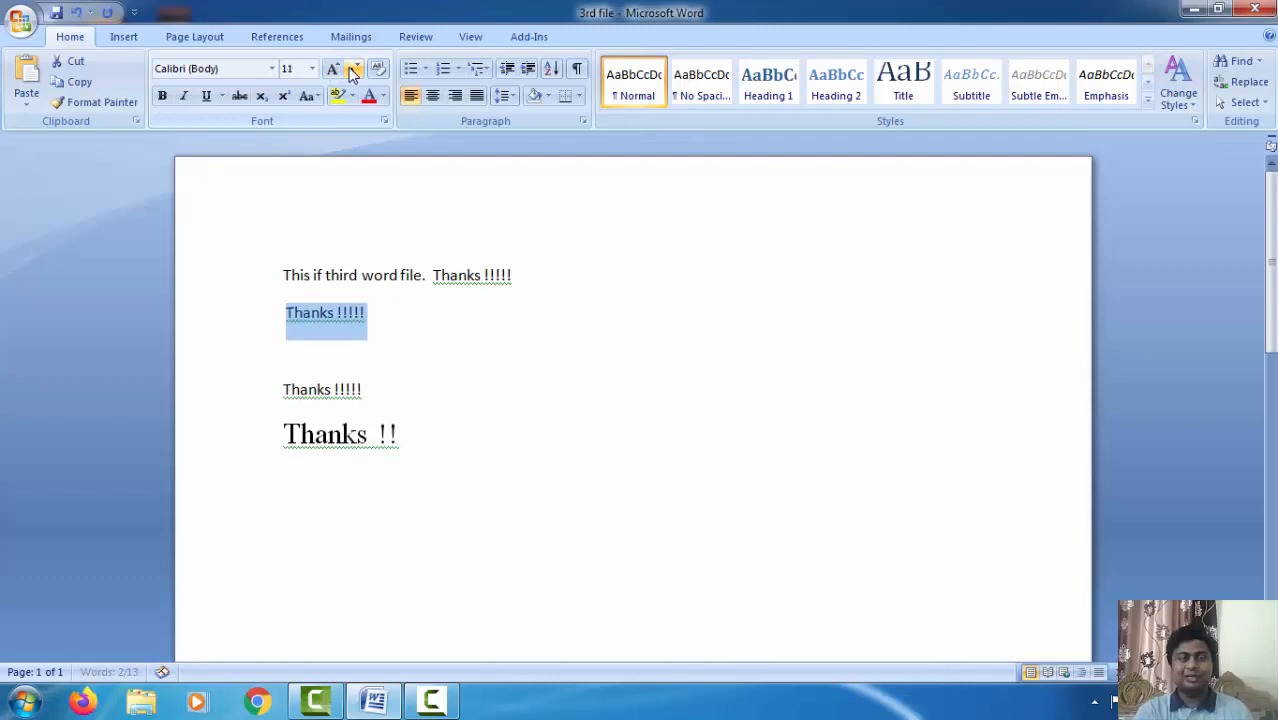
Step: Try centred, right and justified alignment on the second-line "Thanks !!!!!" and return it to left alignment
click(431, 103)
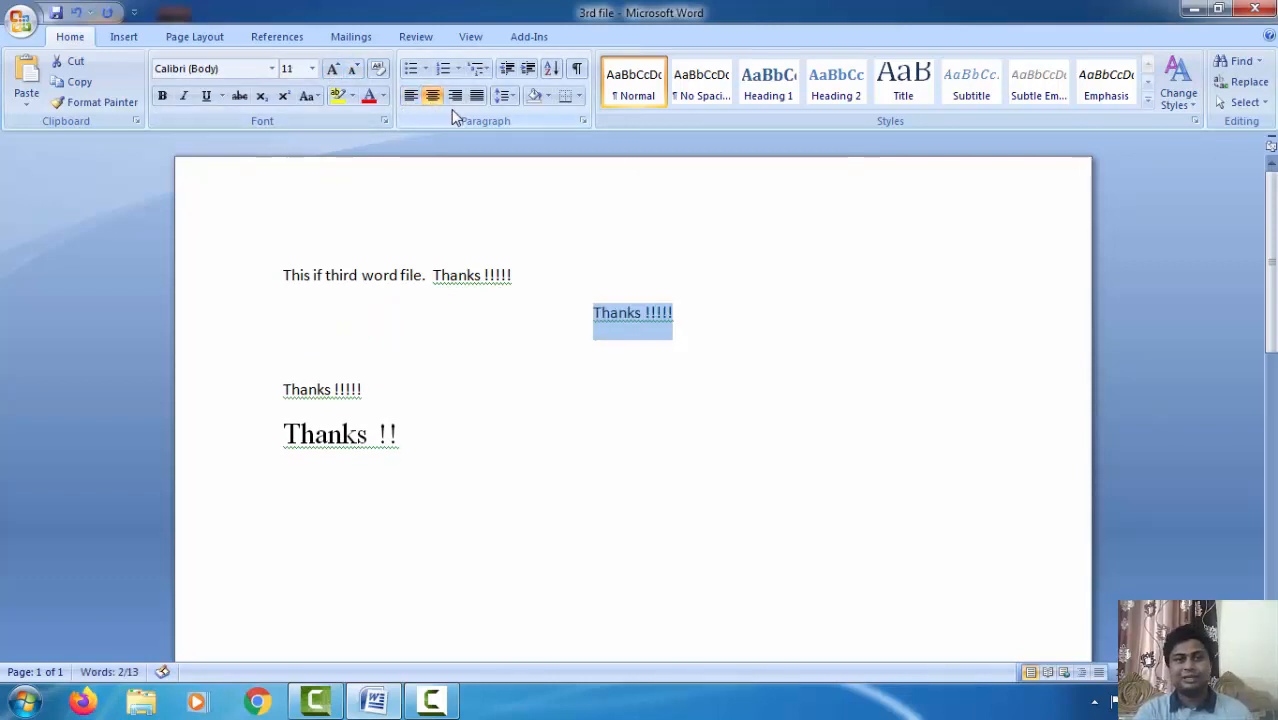
click(455, 100)
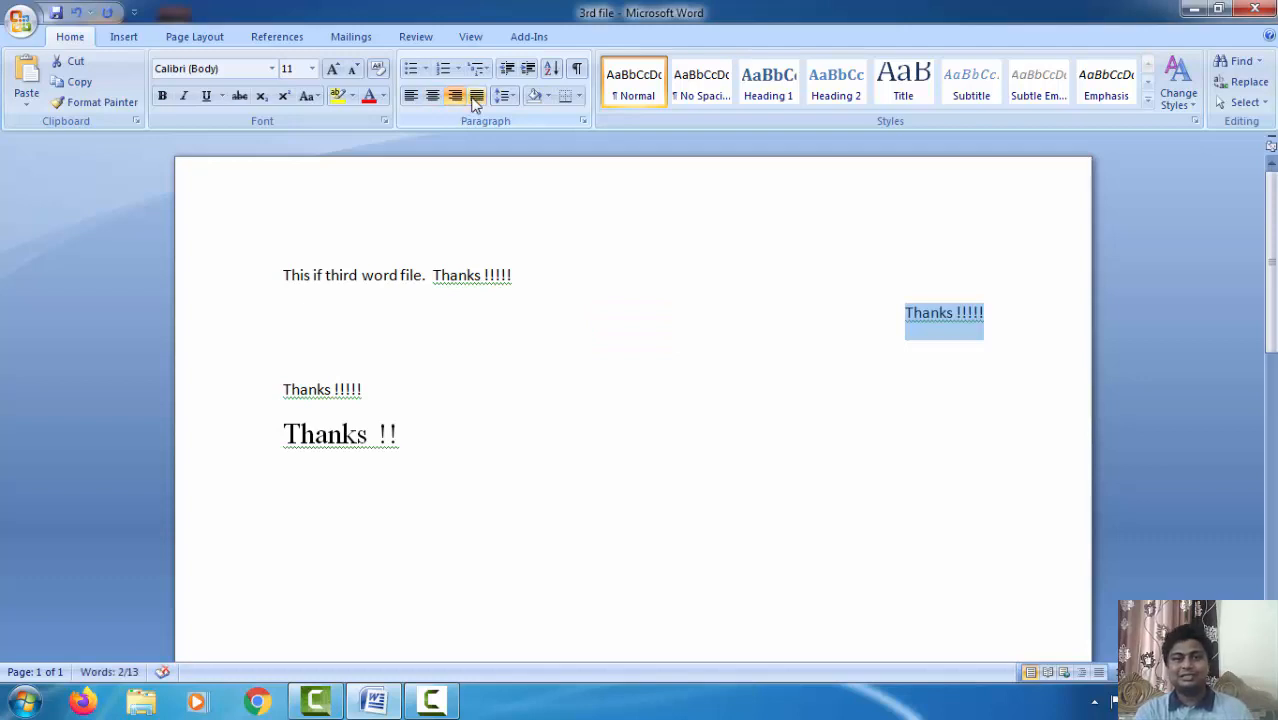
click(476, 98)
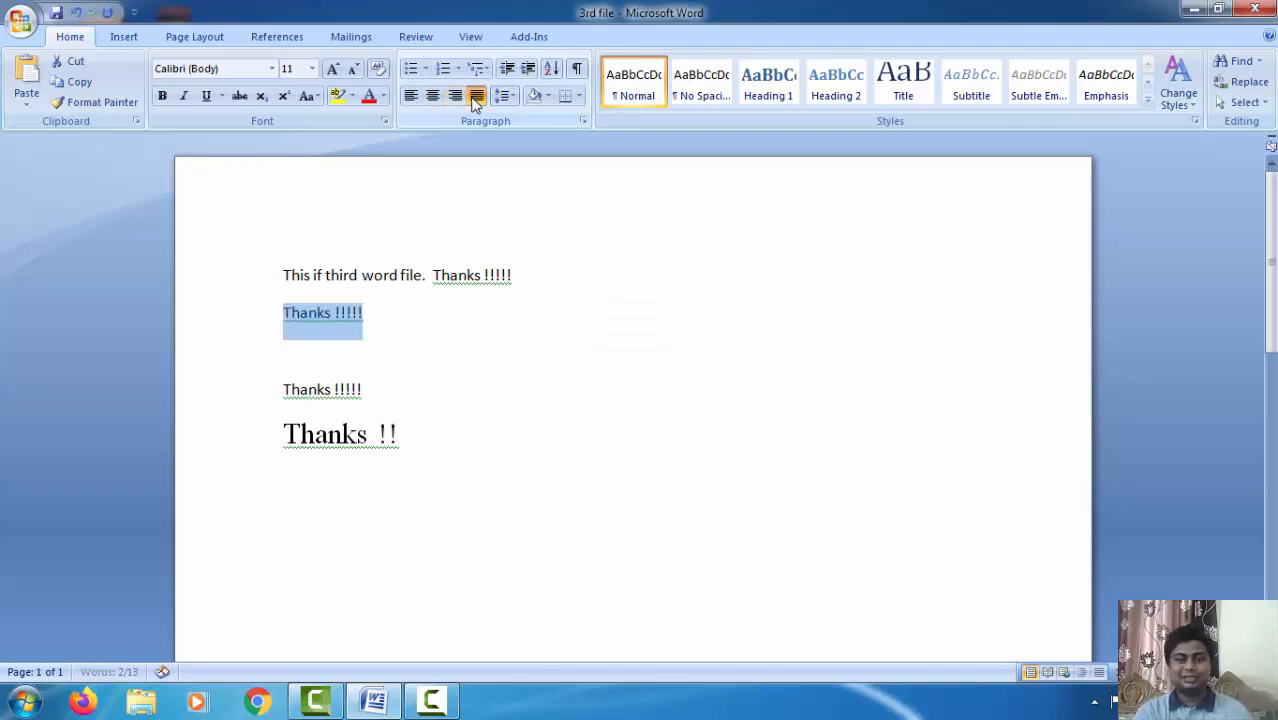
click(410, 97)
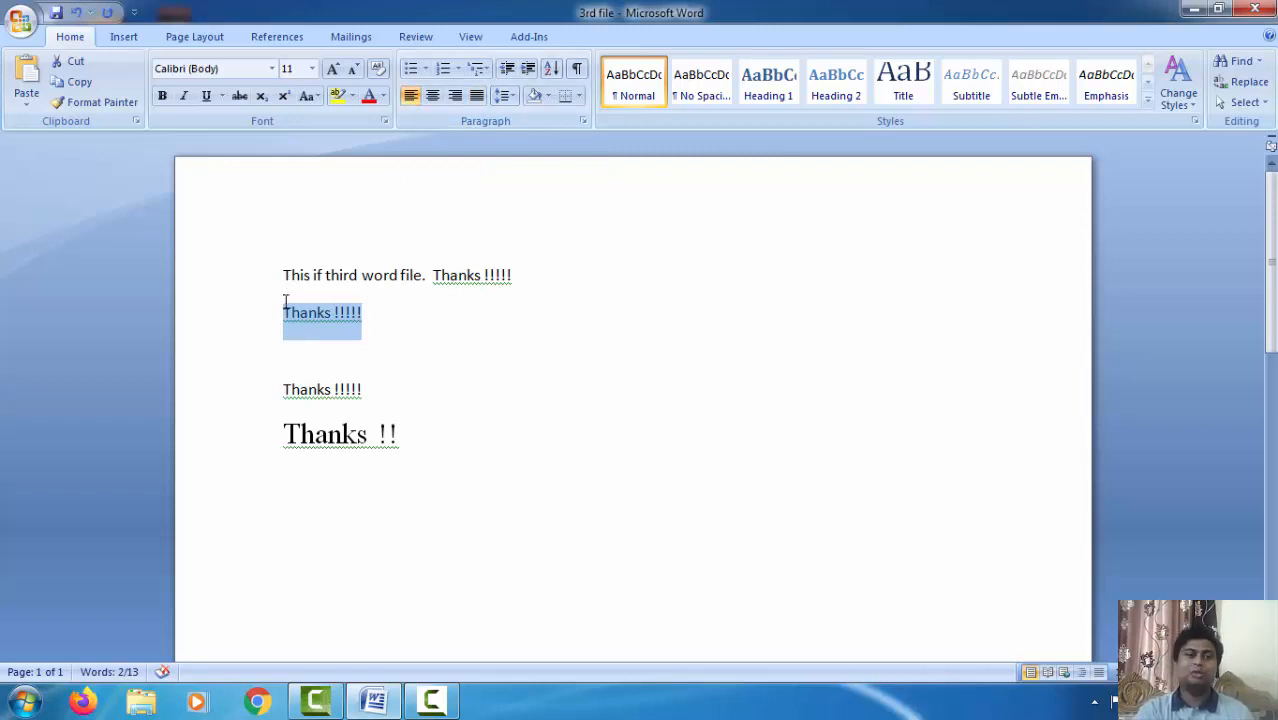
click(432, 97)
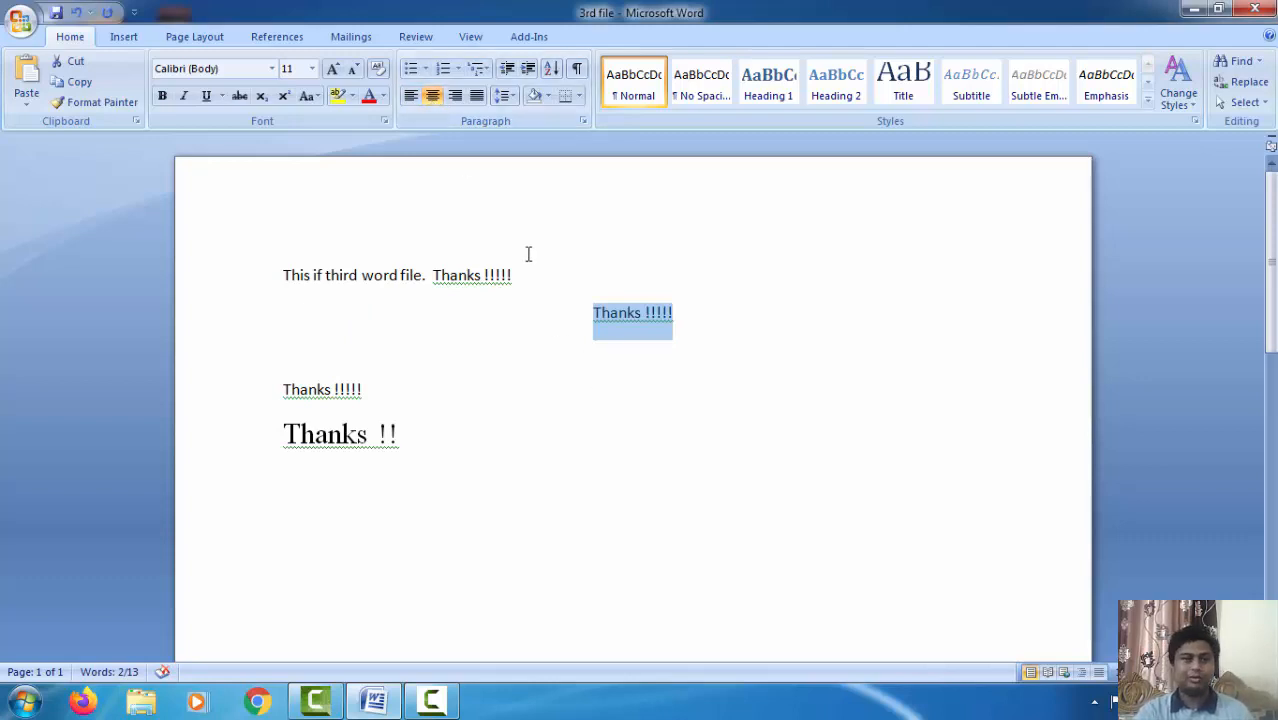
click(410, 96)
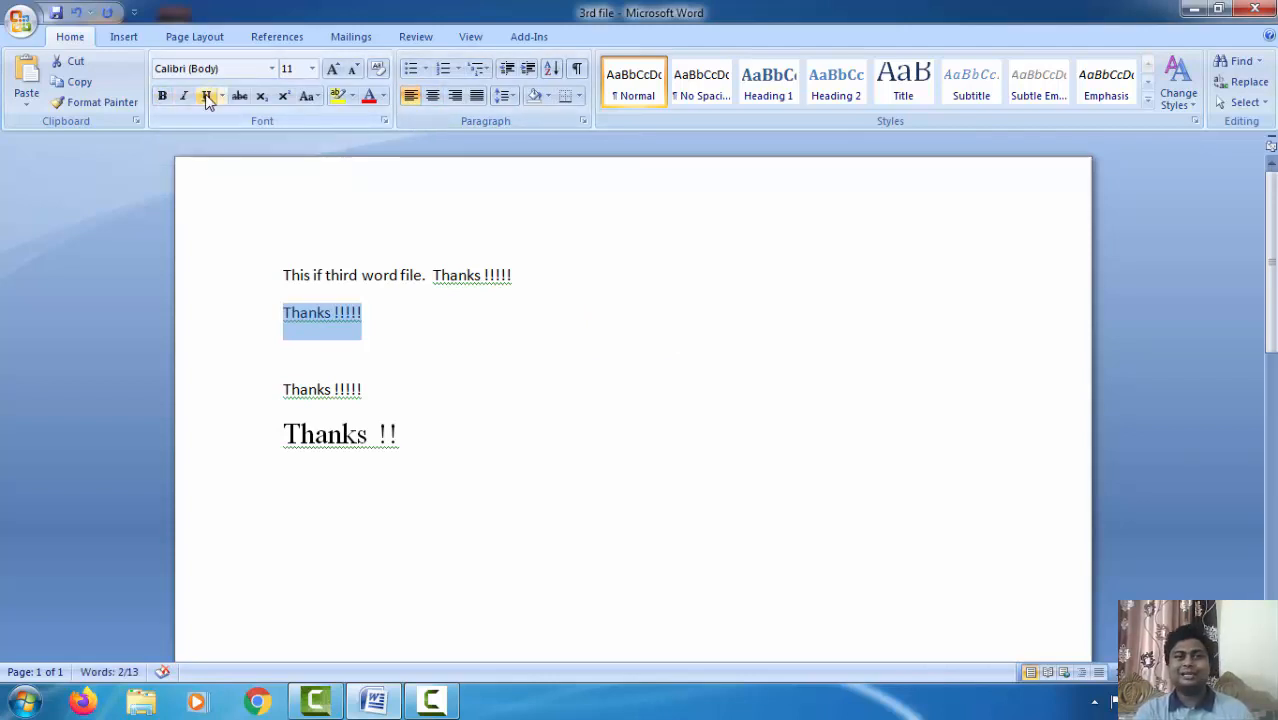
Step: Format "Thanks !!!!!" on the second line as bold, italic and underlined
click(162, 97)
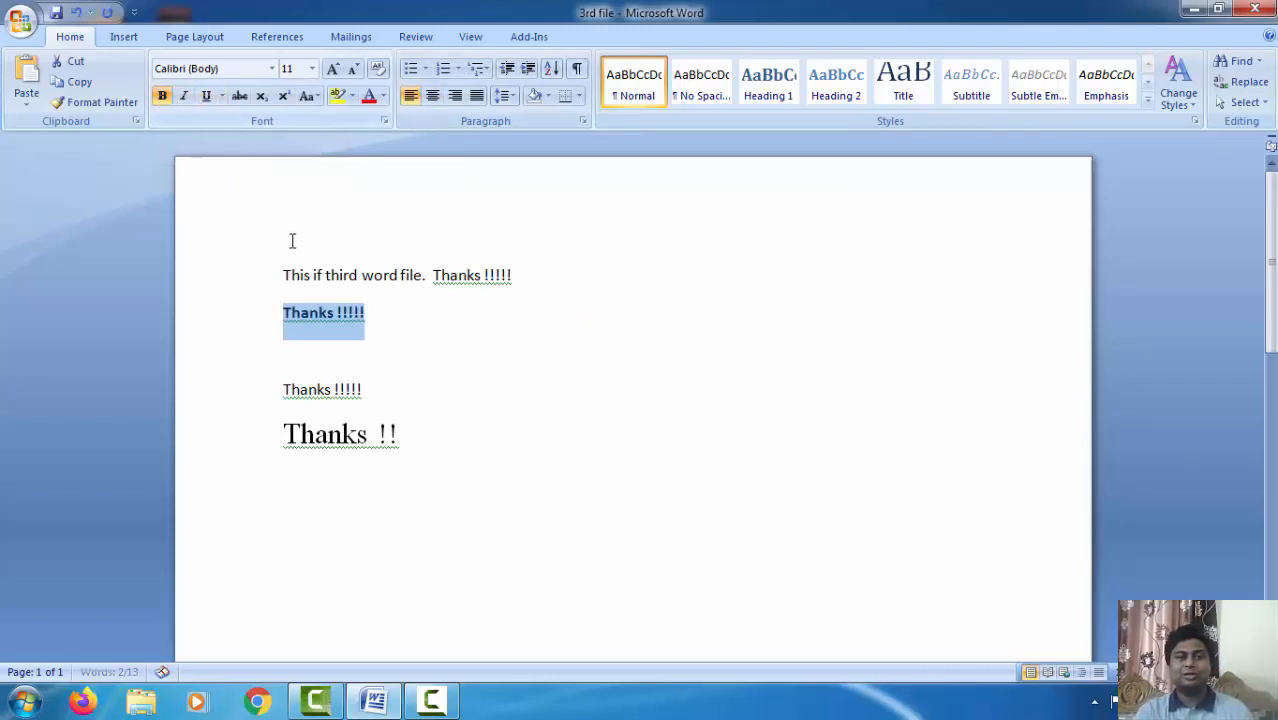
click(183, 97)
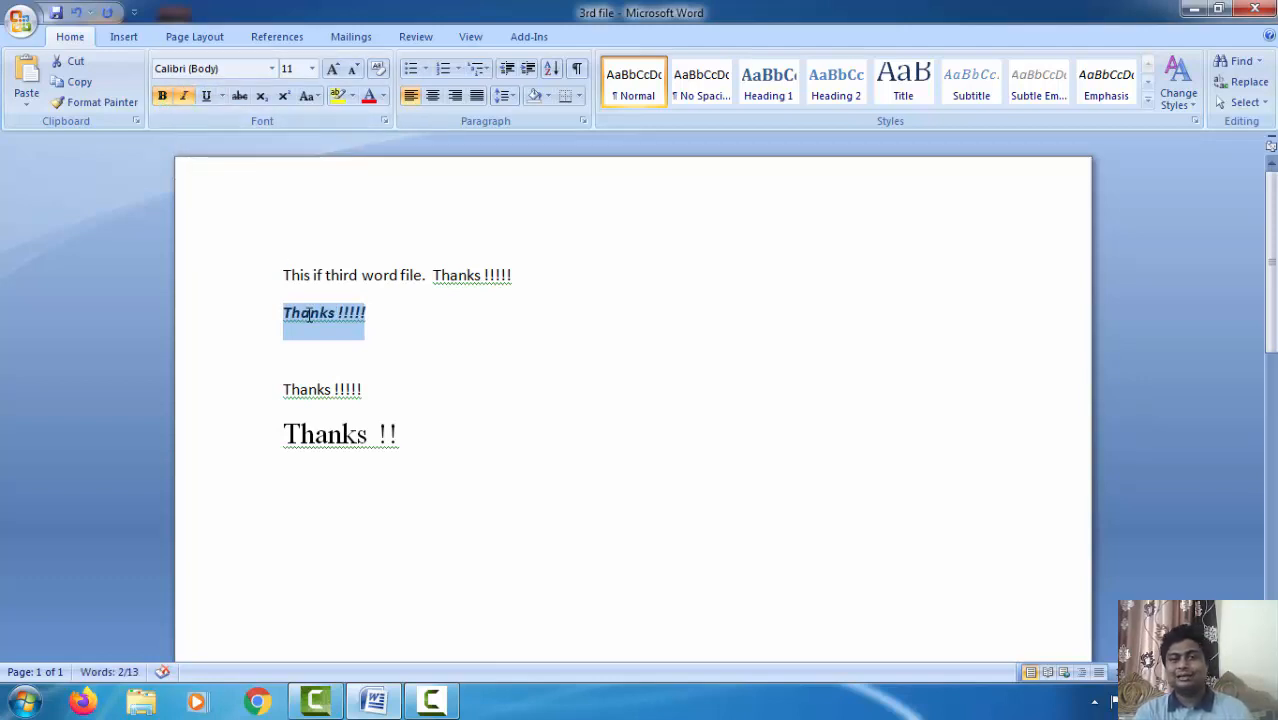
click(207, 100)
click(491, 380)
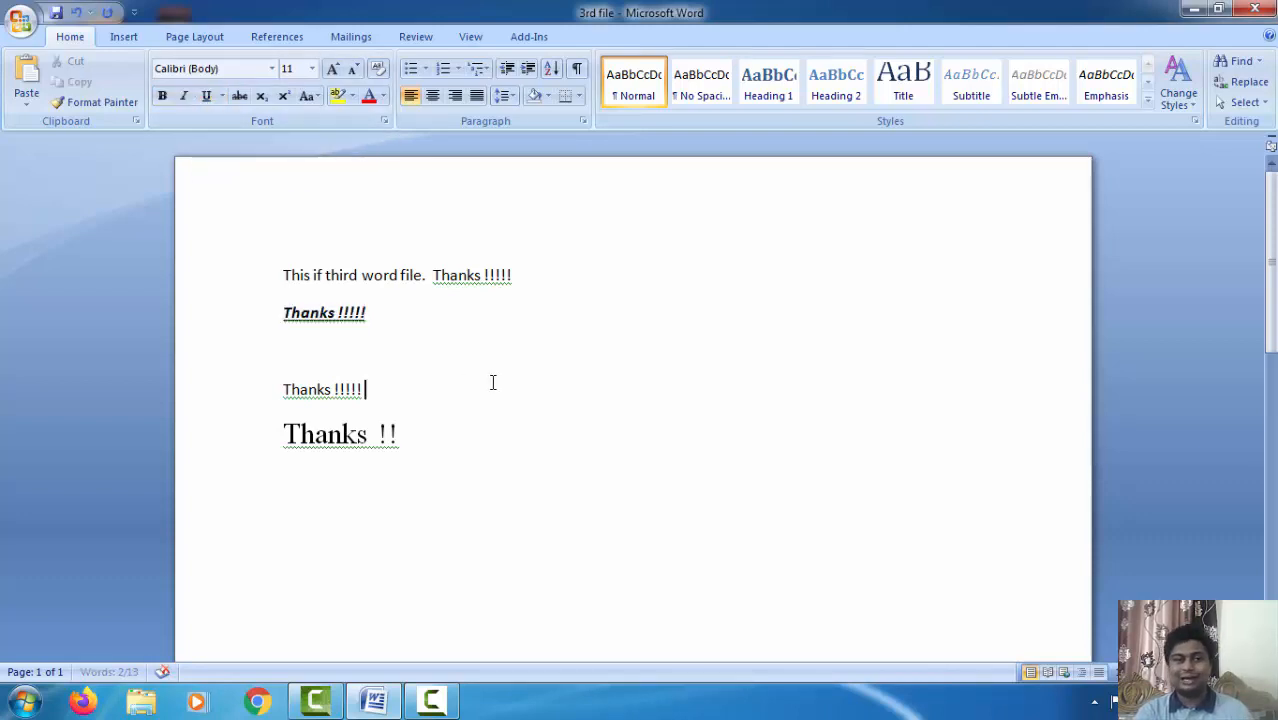
Step: Underline the "Thanks !!!!!" directly above the large "Thanks !!" line
double_click(312, 391)
triple_click(312, 391)
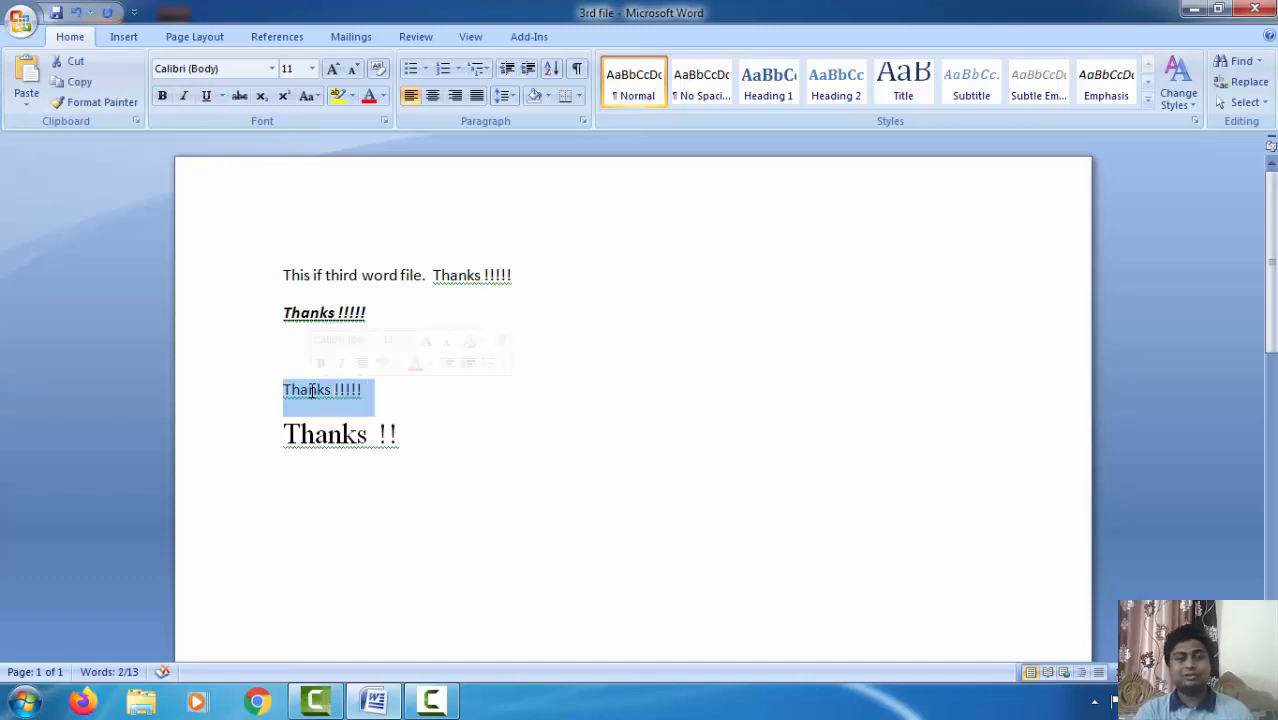
click(206, 97)
click(409, 368)
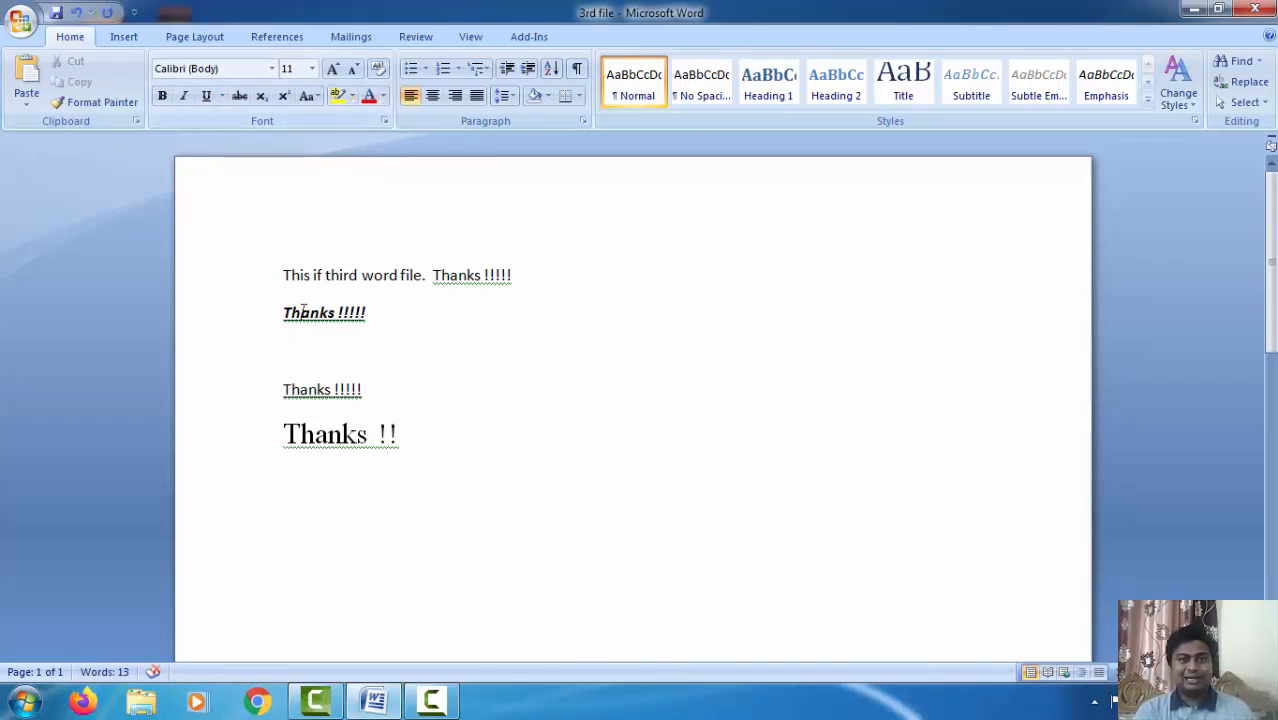
Step: Enter "kib" on the empty line below the bold italic "Thanks !!!!!" and highlight it in bright green
click(353, 96)
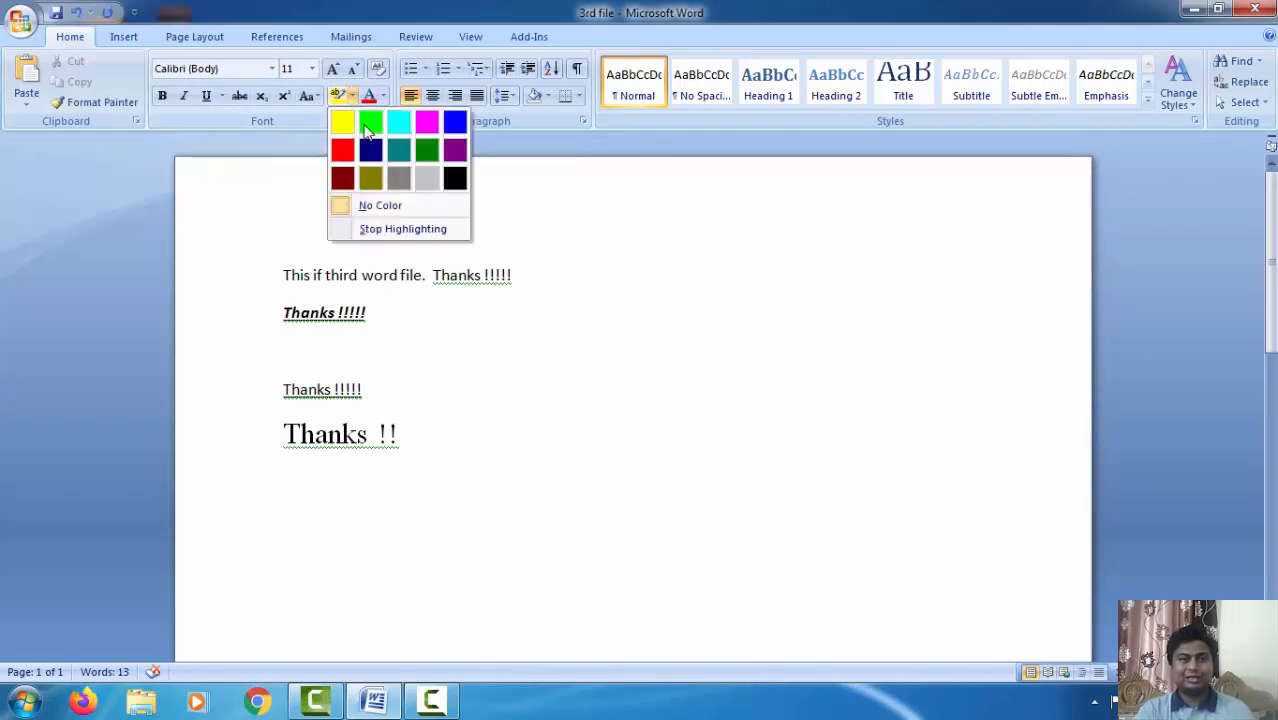
click(368, 127)
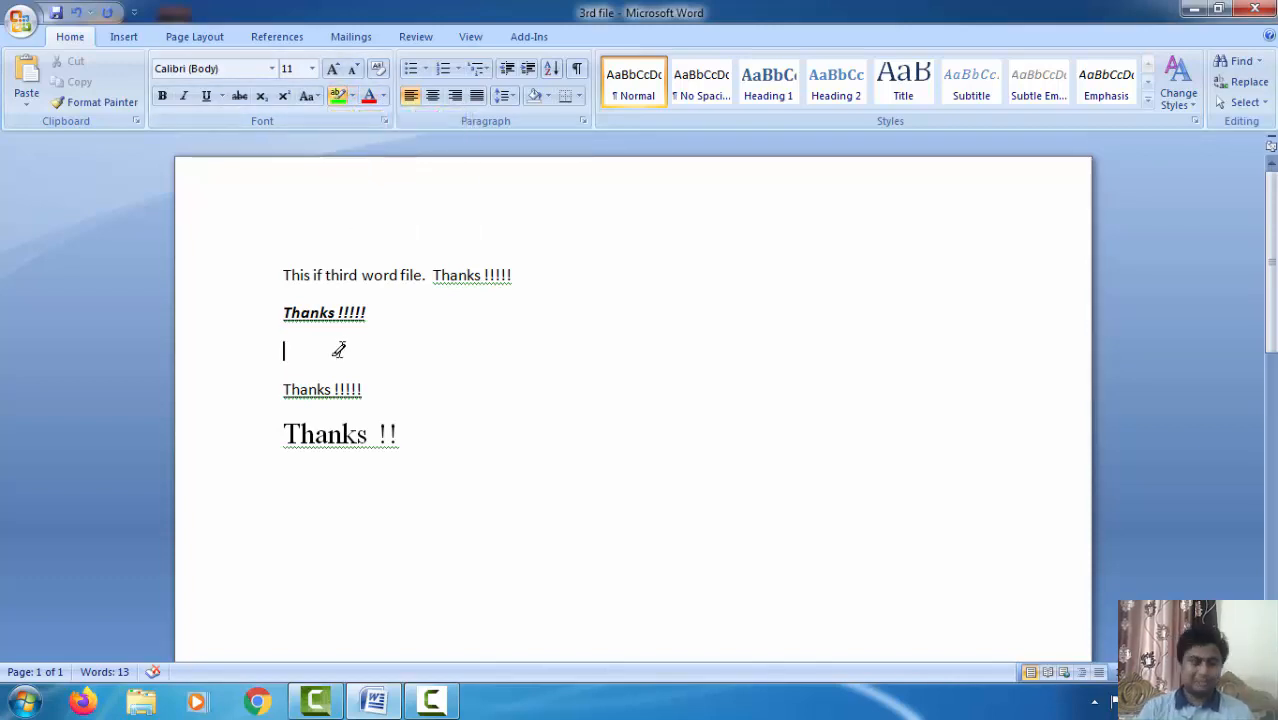
text(kib)
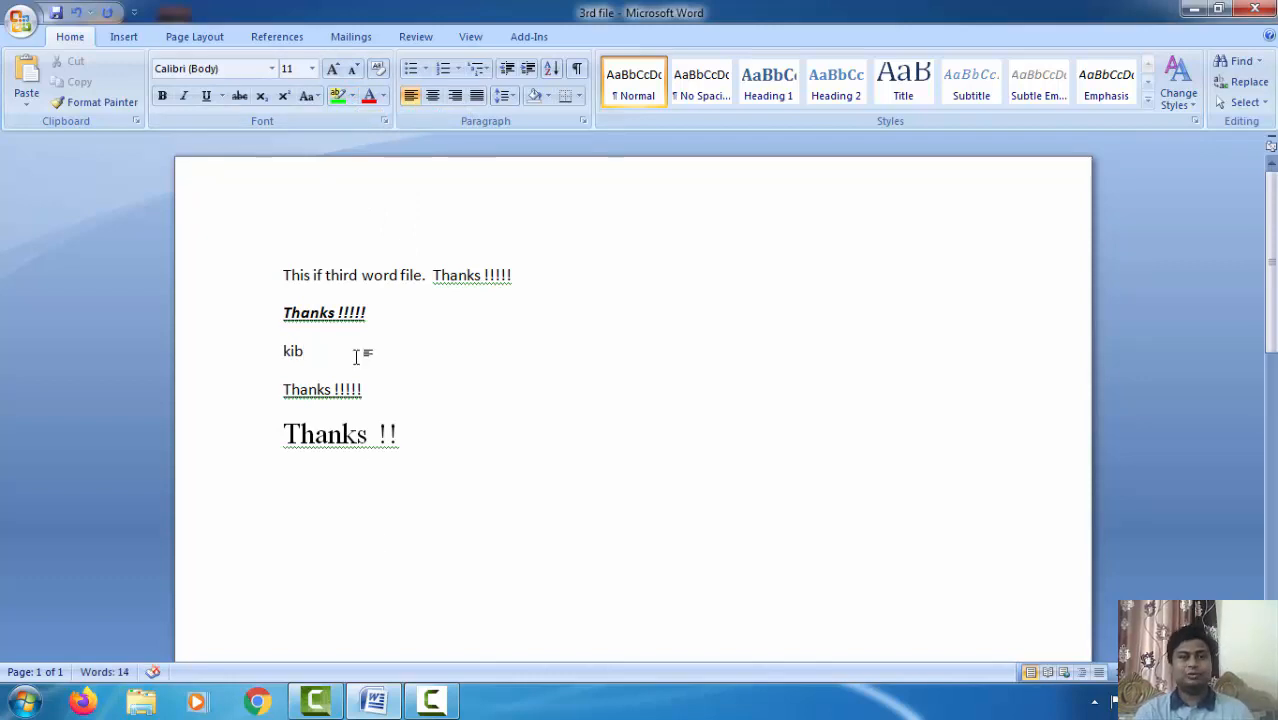
drag(342, 348, 280, 352)
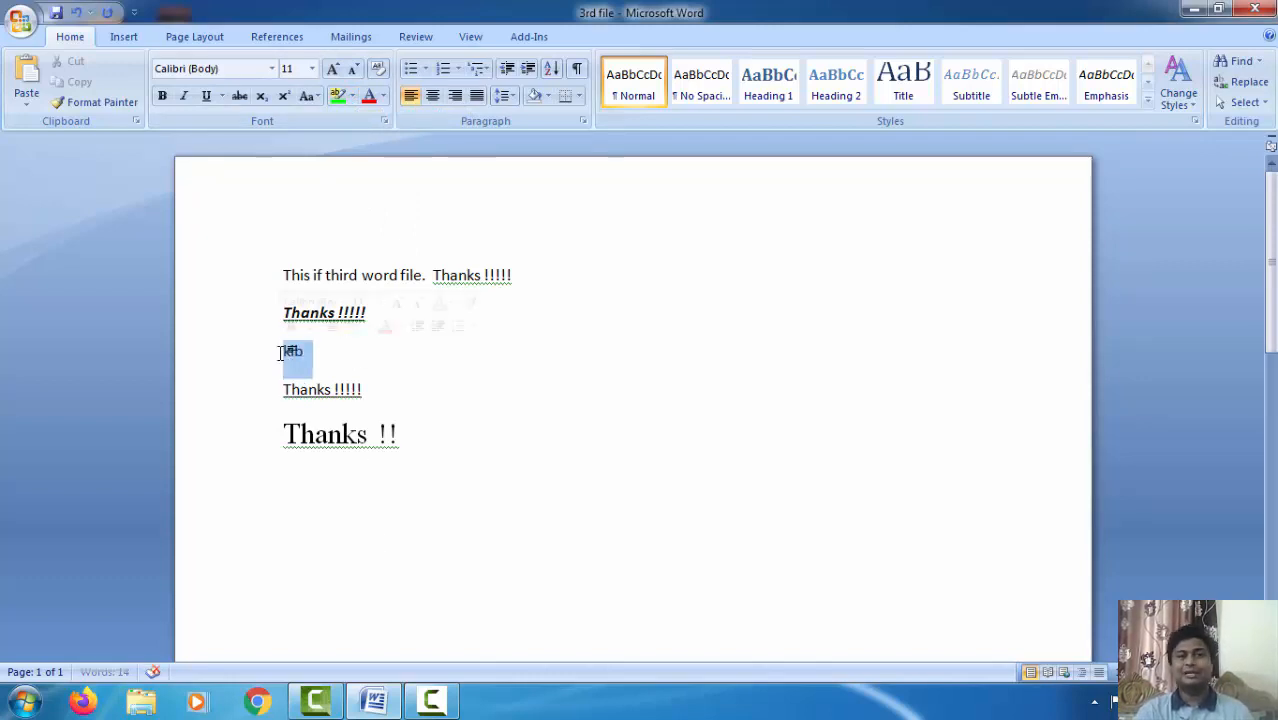
click(337, 97)
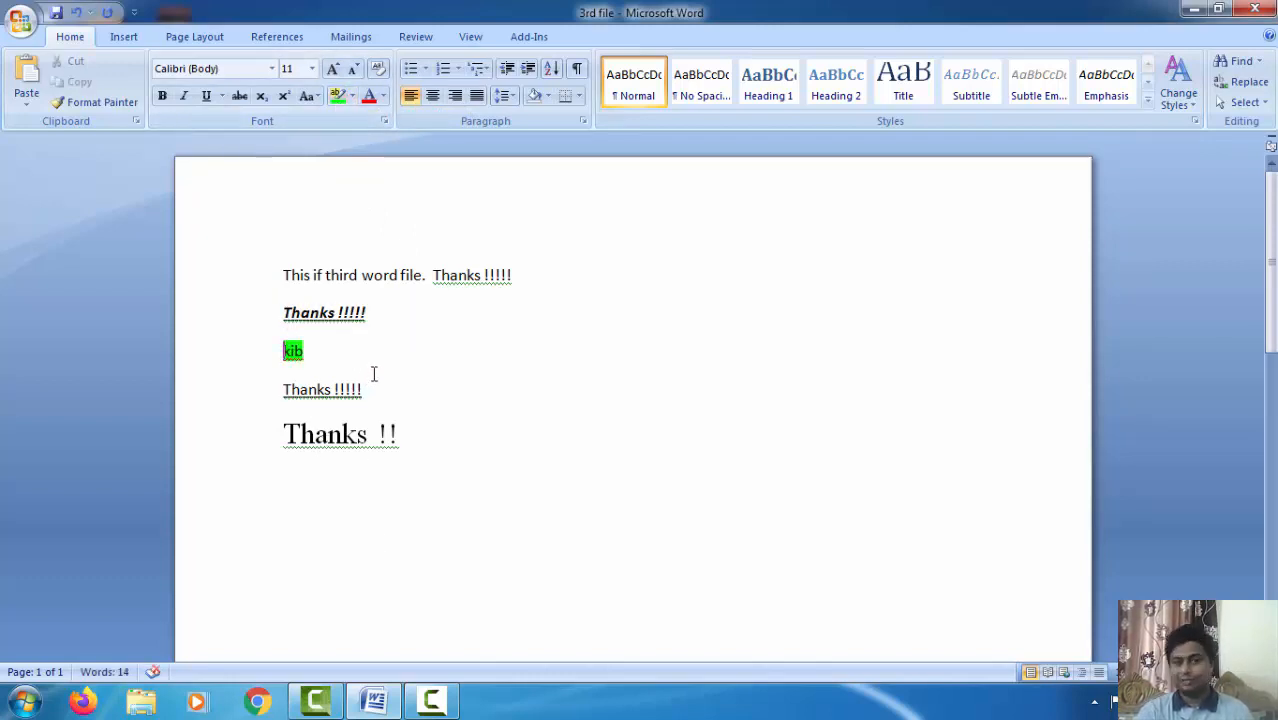
Step: Change the font colour of the bold italic "Thanks !!!!!" on the second line to a dark red theme colour
click(384, 311)
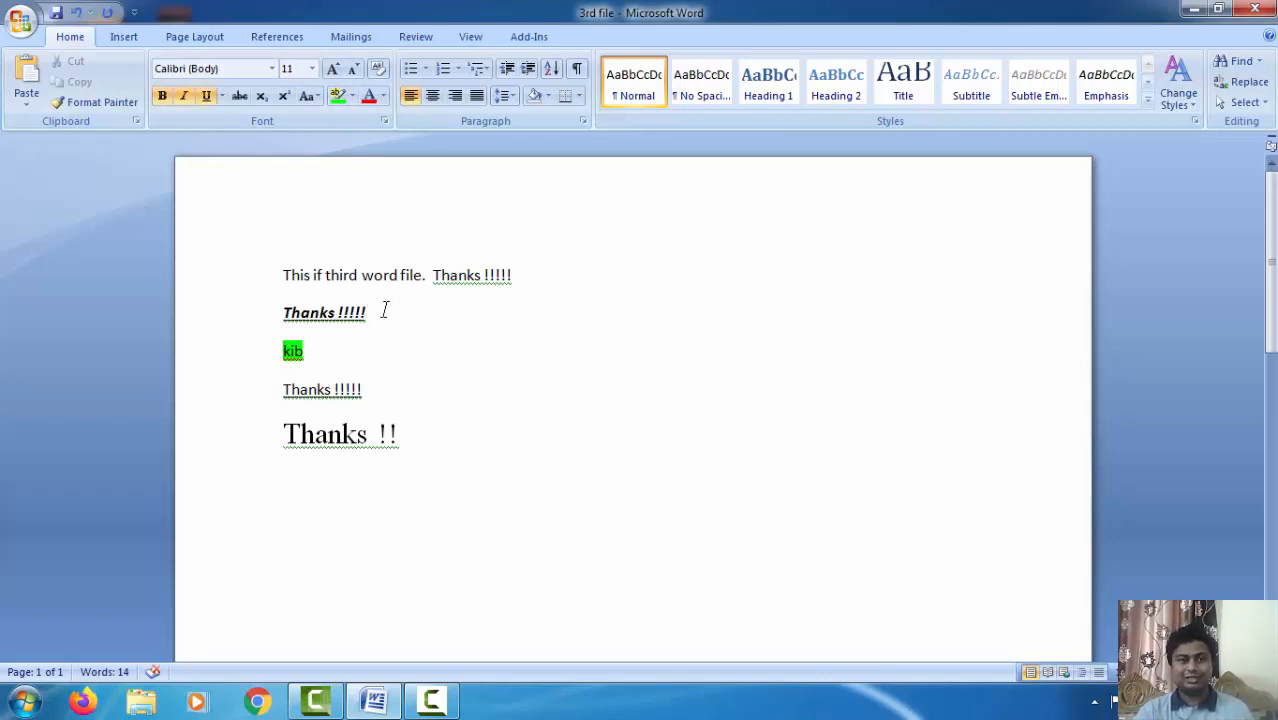
triple_click(384, 311)
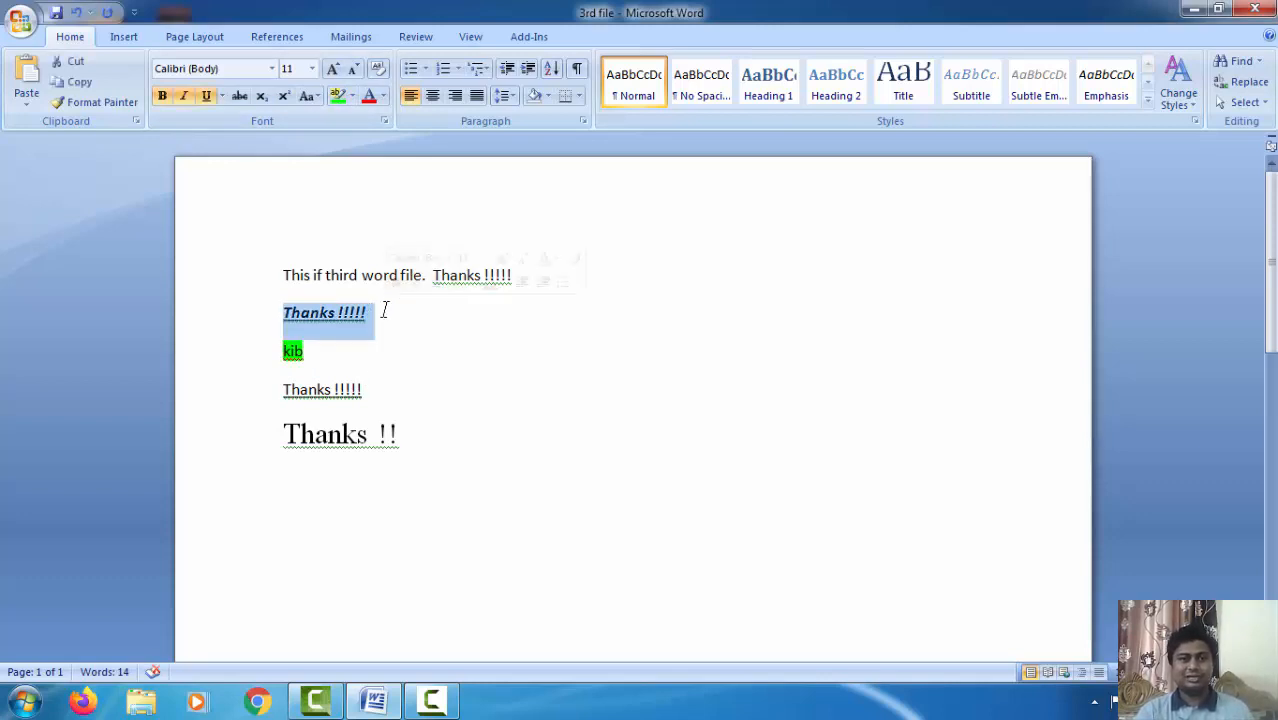
click(383, 100)
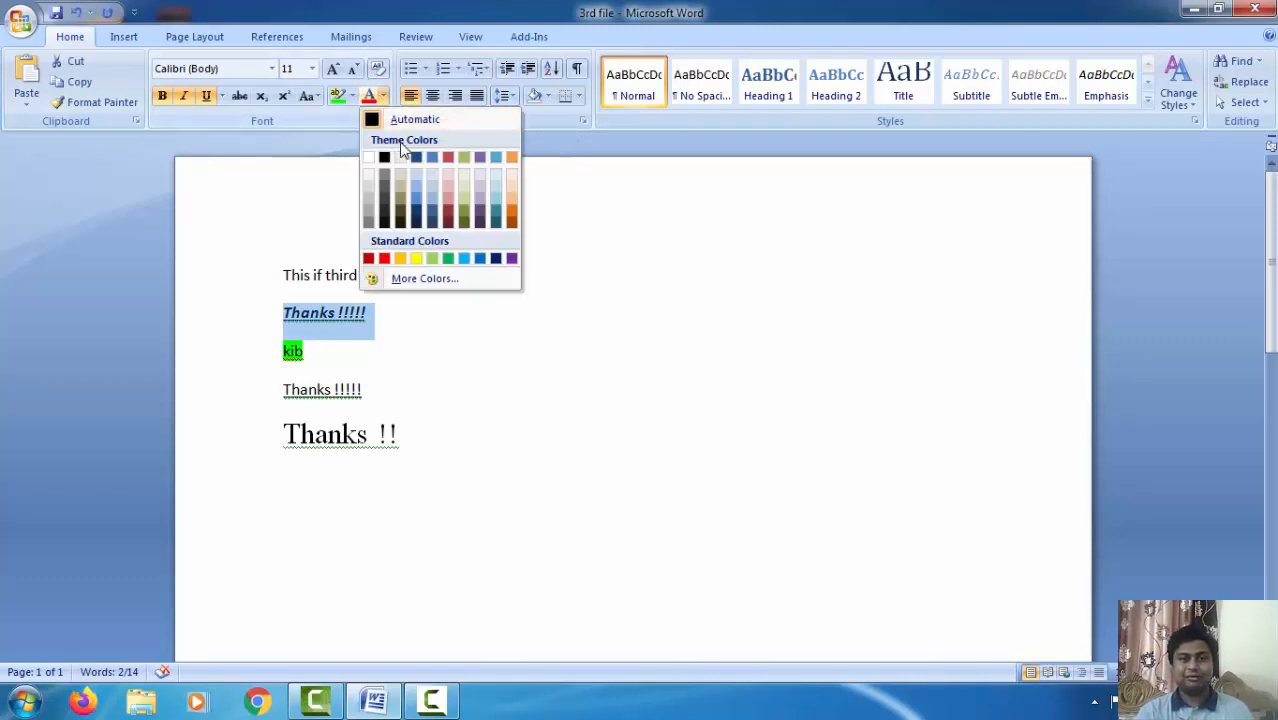
click(449, 218)
Step: Add the sentence "The font color is changed." after the dark red "Thanks !!!!!" on the second line
click(400, 320)
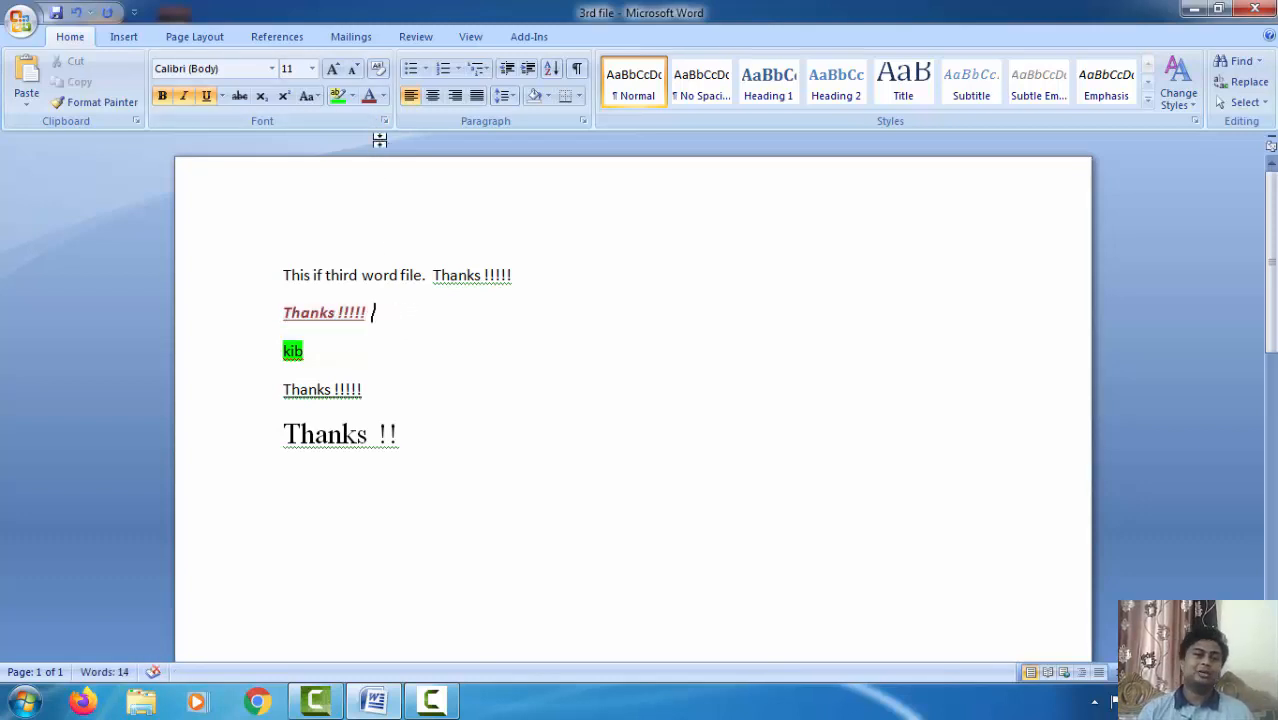
text(This kkj)
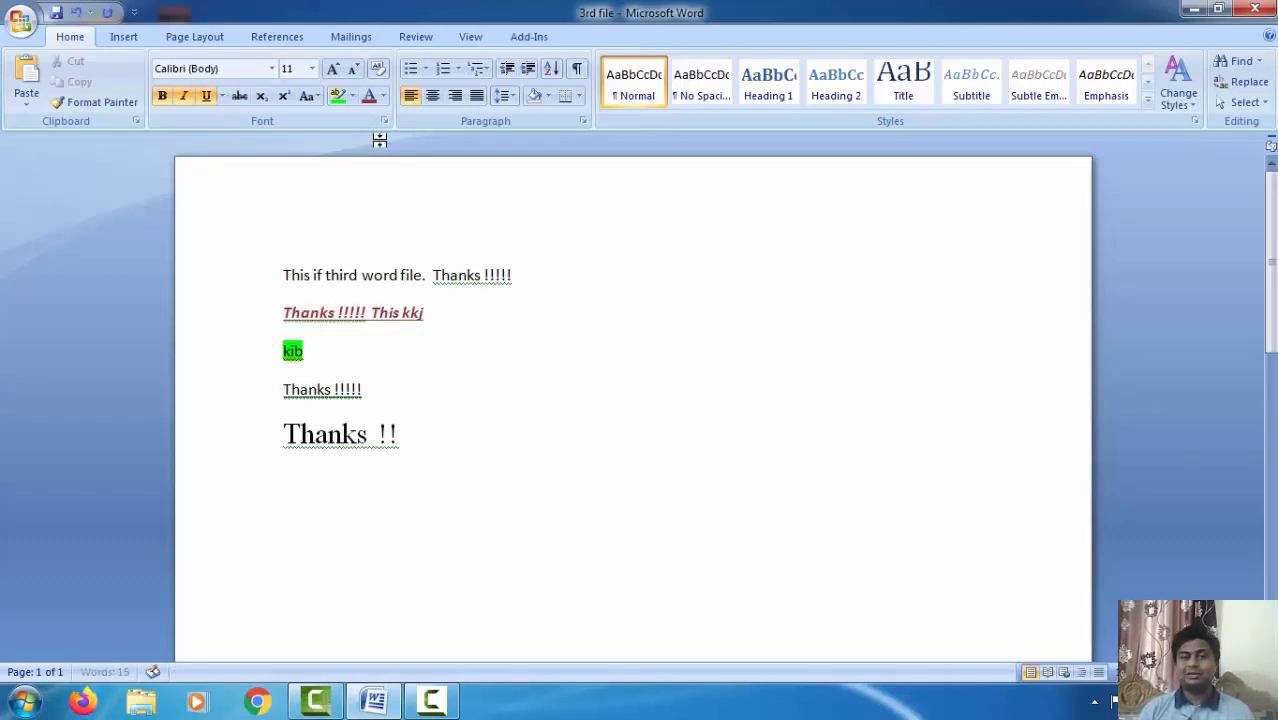
key(BackSpace)
key(BackSpace)
key(BackSpace)
key(BackSpace)
key(BackSpace)
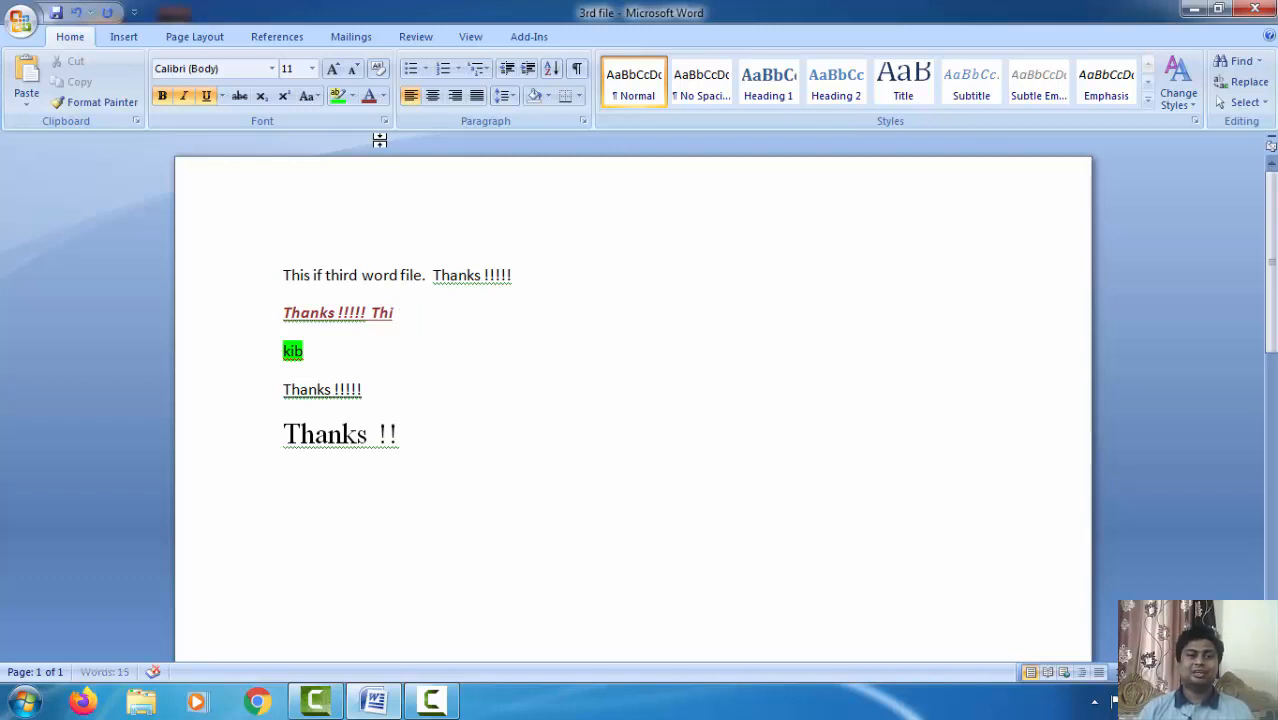
key(BackSpace)
text(e form)
key(BackSpace)
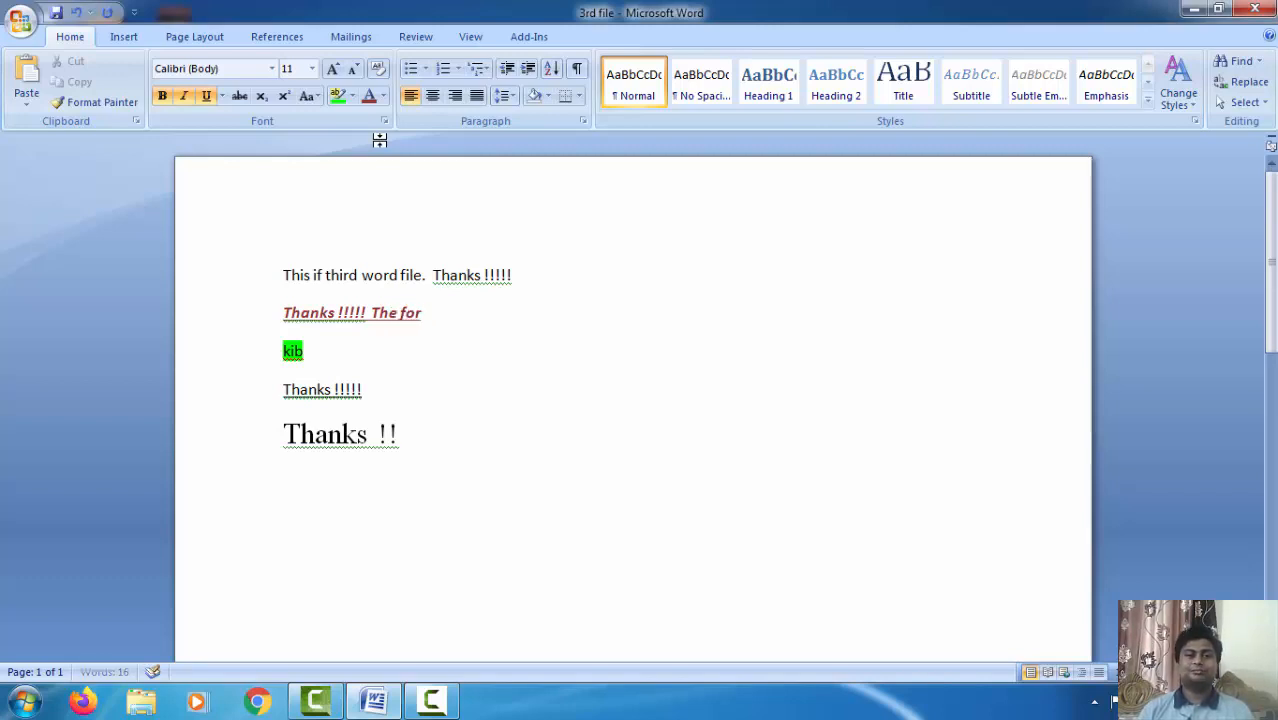
text(nt color i)
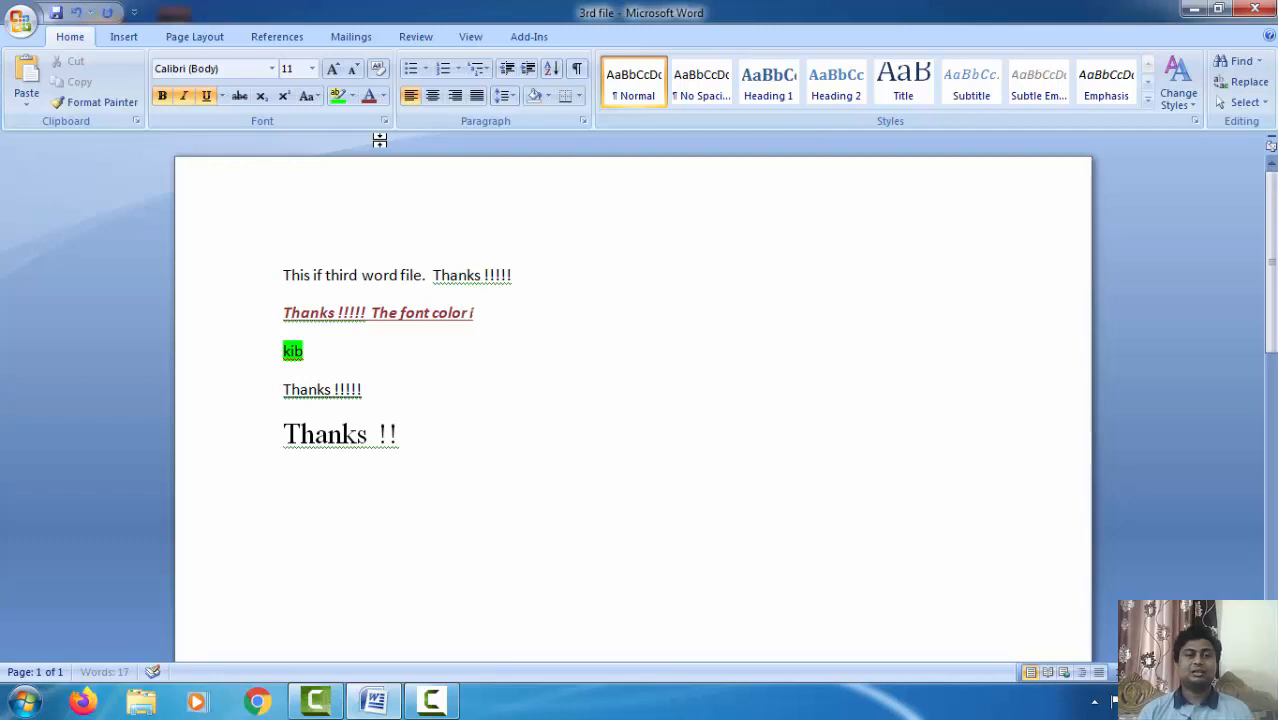
text(s cahgne)
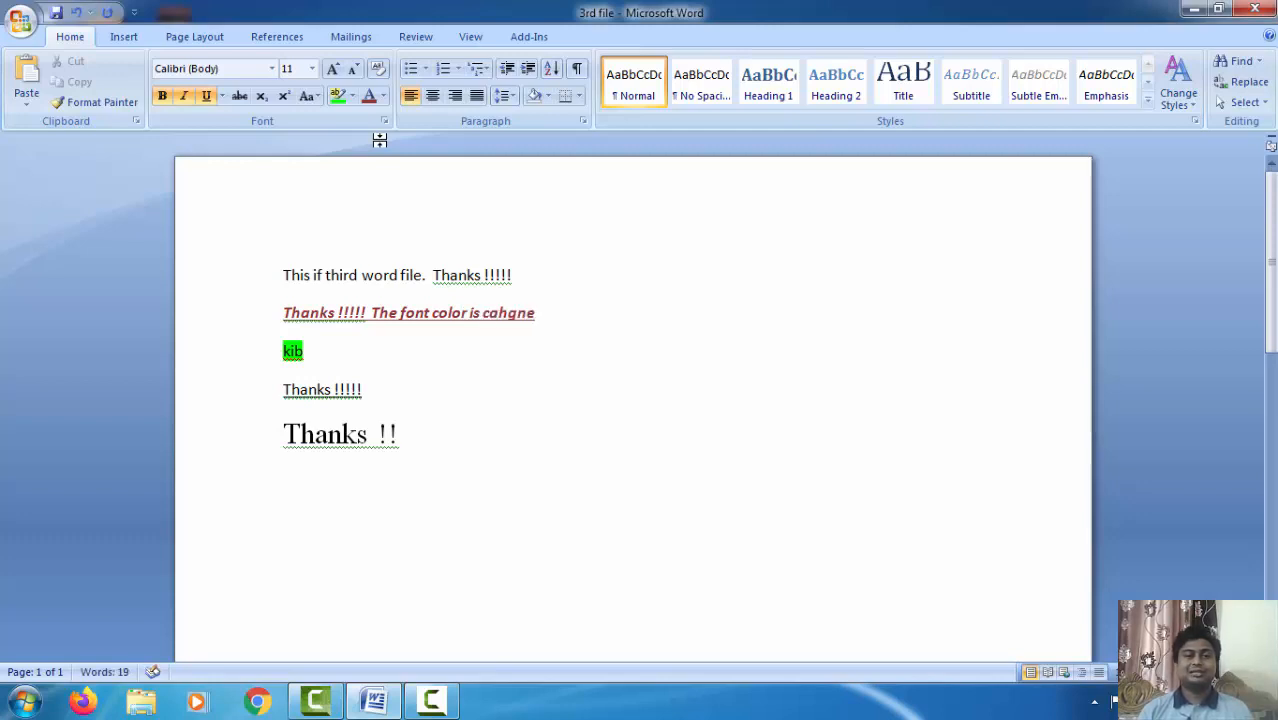
key(BackSpace)
key(BackSpace)
key(BackSpace)
key(BackSpace)
text(ang)
key(BackSpace)
key(BackSpace)
key(BackSpace)
key(BackSpace)
key(BackSpace)
key(BackSpace)
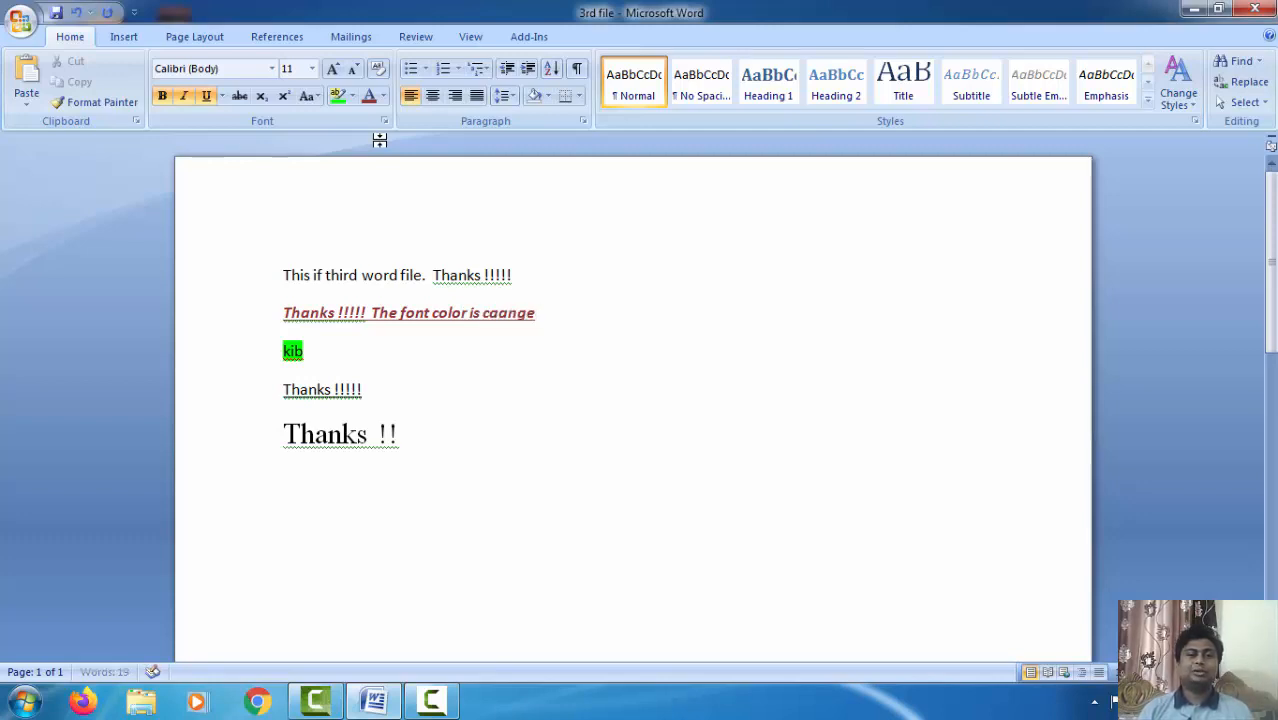
text(hang)
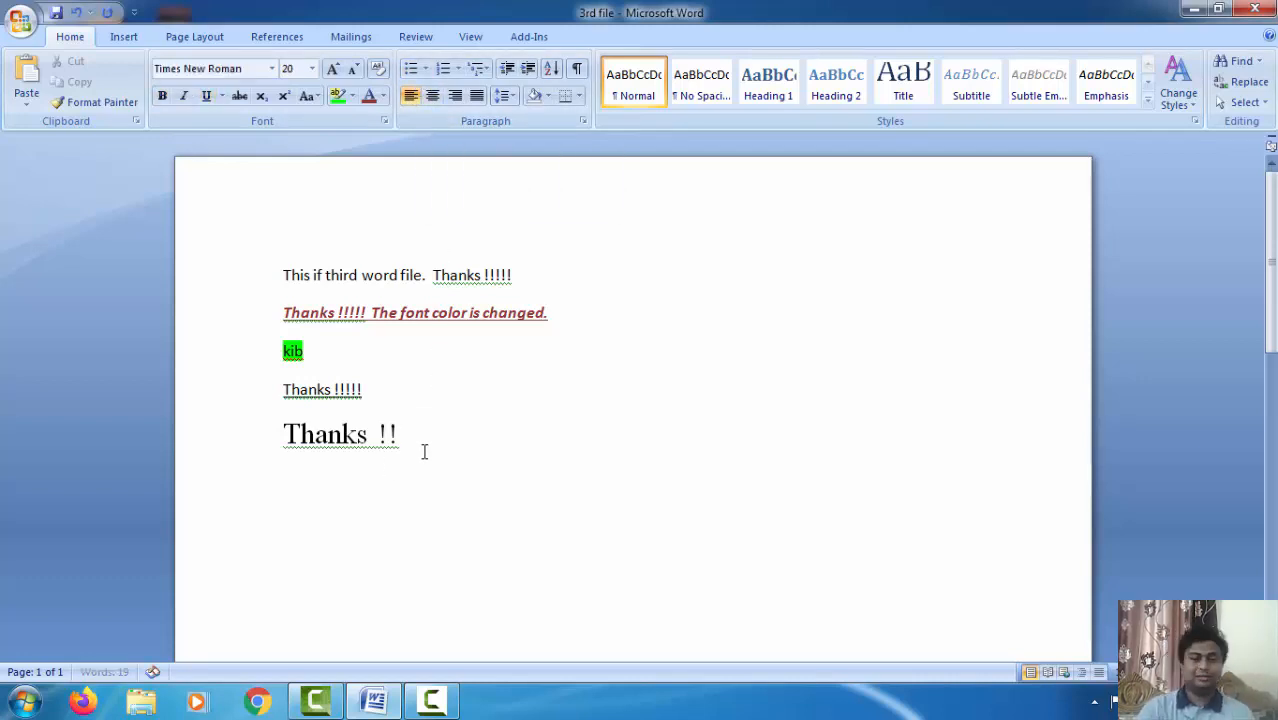
Step: Add a check-mark bulleted list below the large "Thanks !!" with the items "Point", "Point 2" and "Point 2"
key(Return)
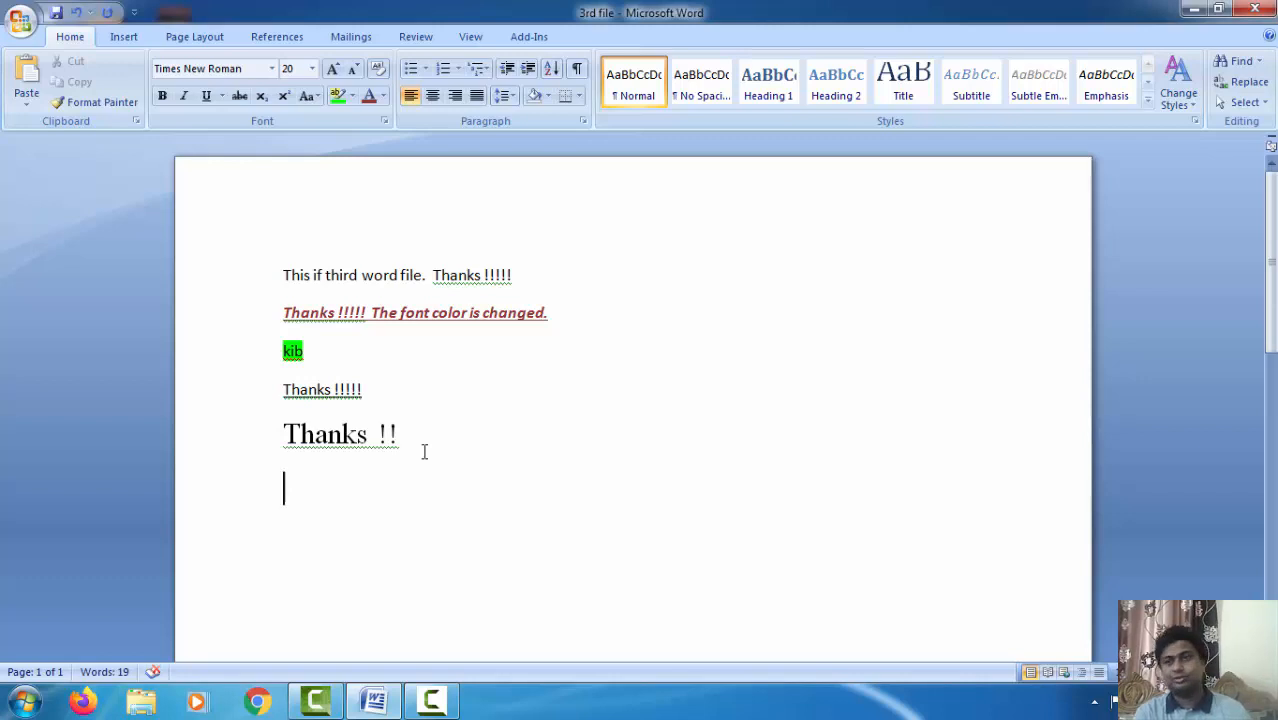
click(427, 78)
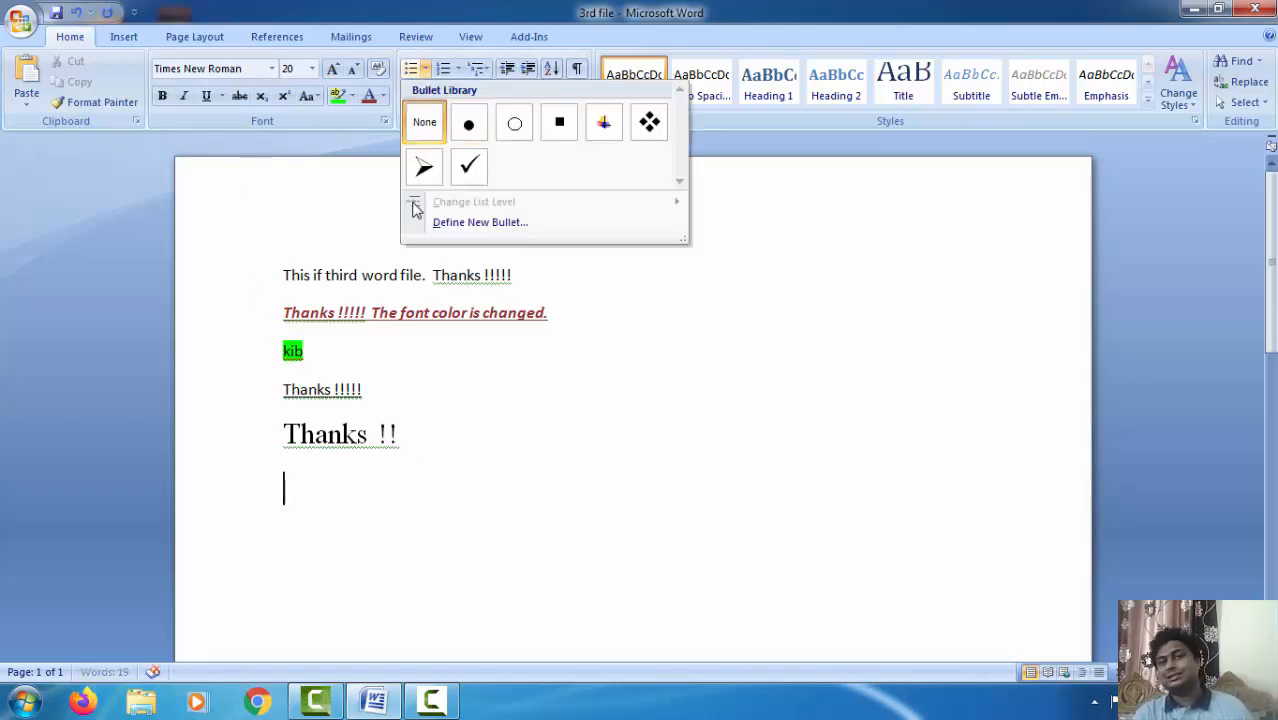
click(467, 170)
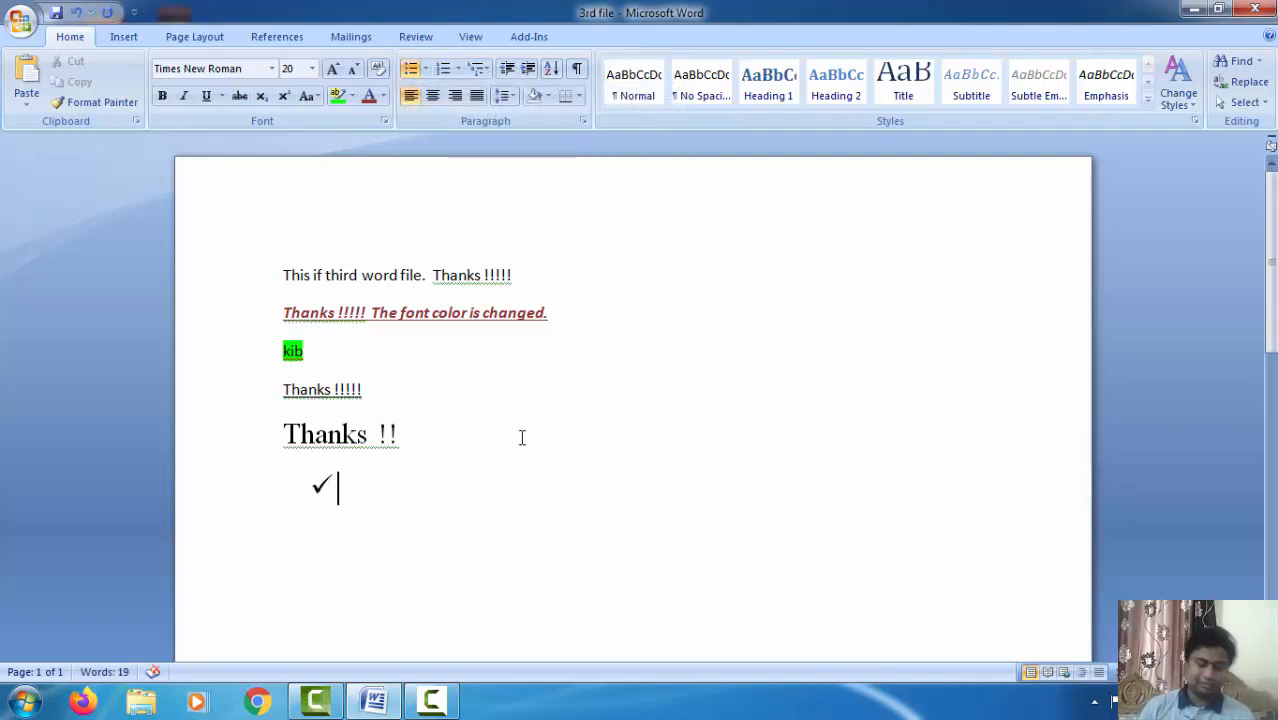
text(point)
key(Return)
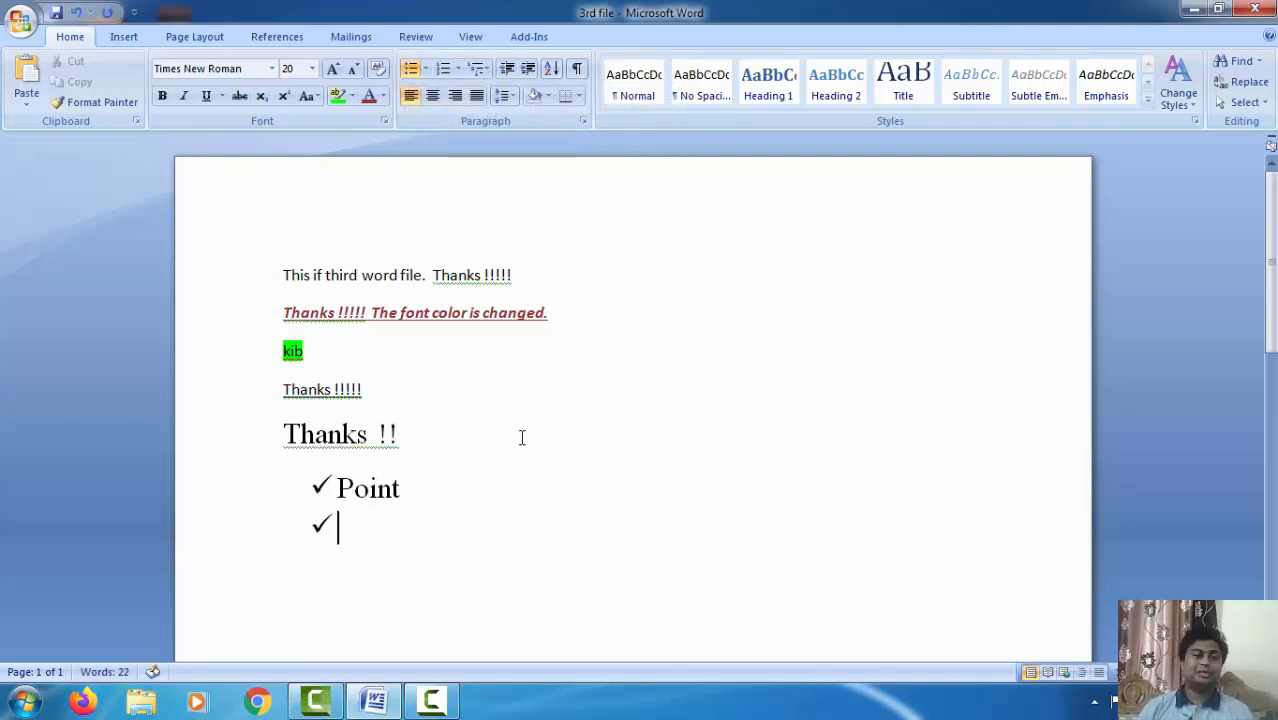
text(point 2)
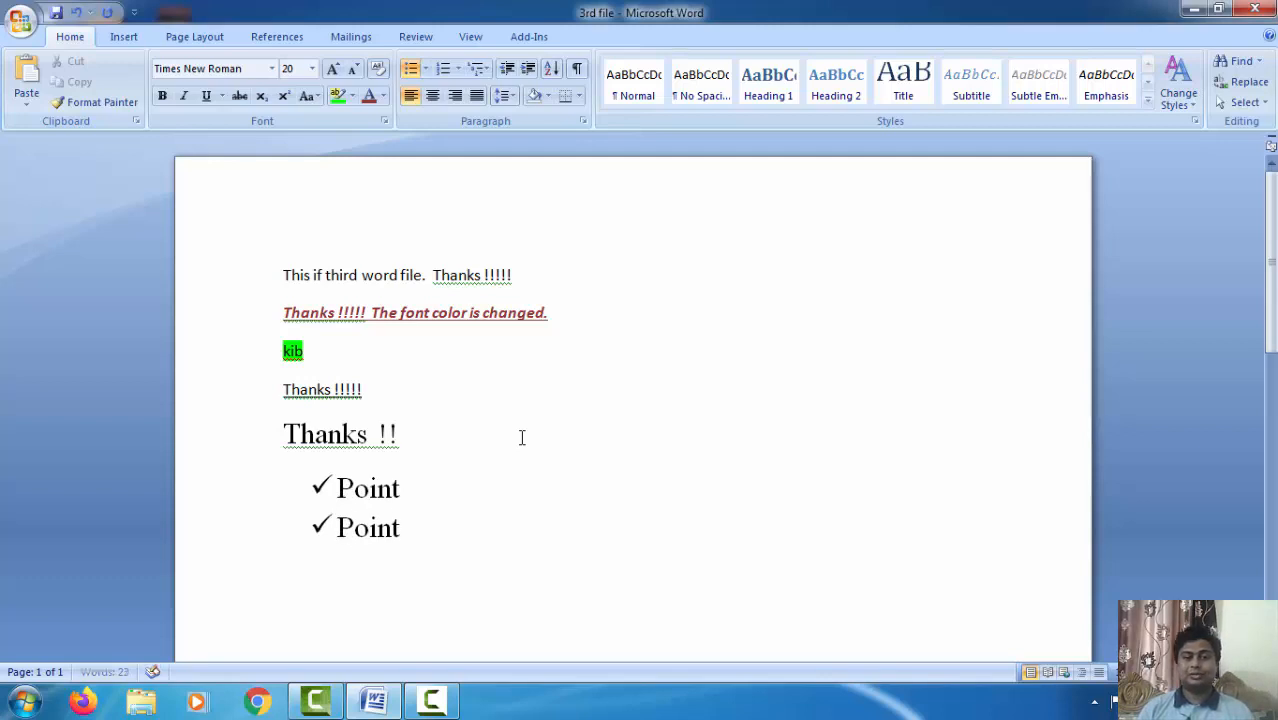
key(Return)
text(poin)
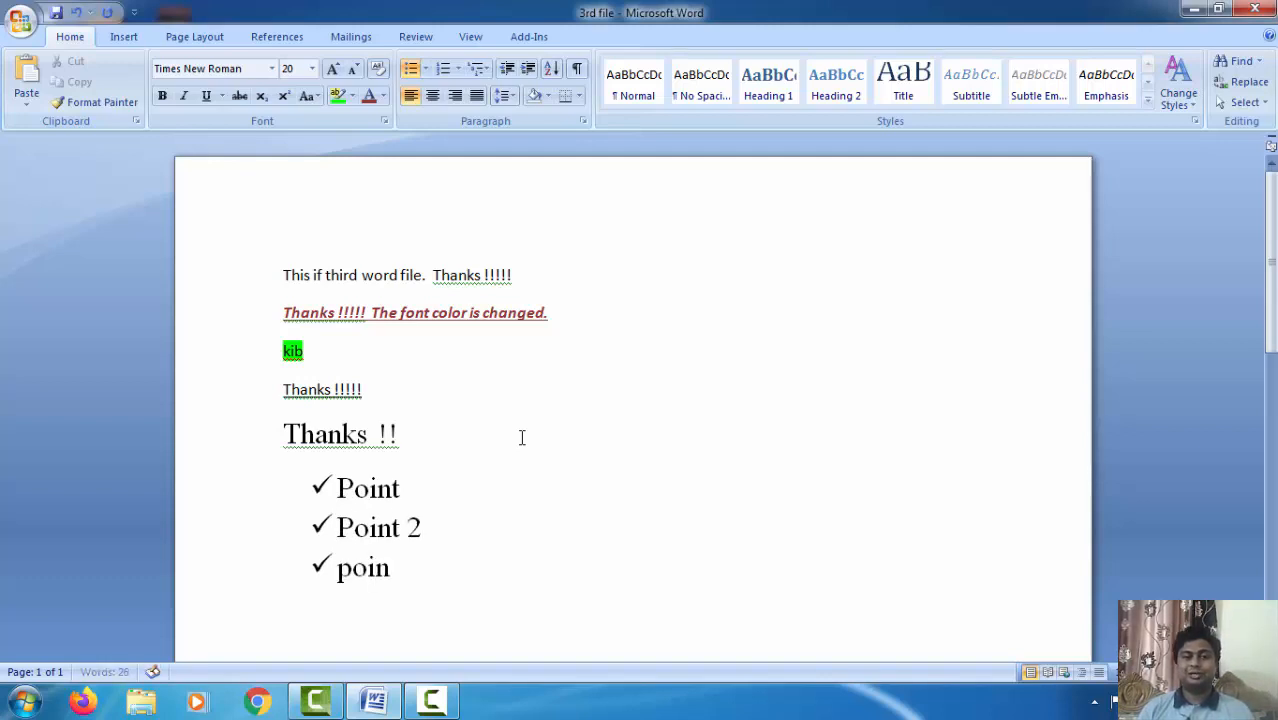
text(t 2)
key(Return)
key(BackSpace)
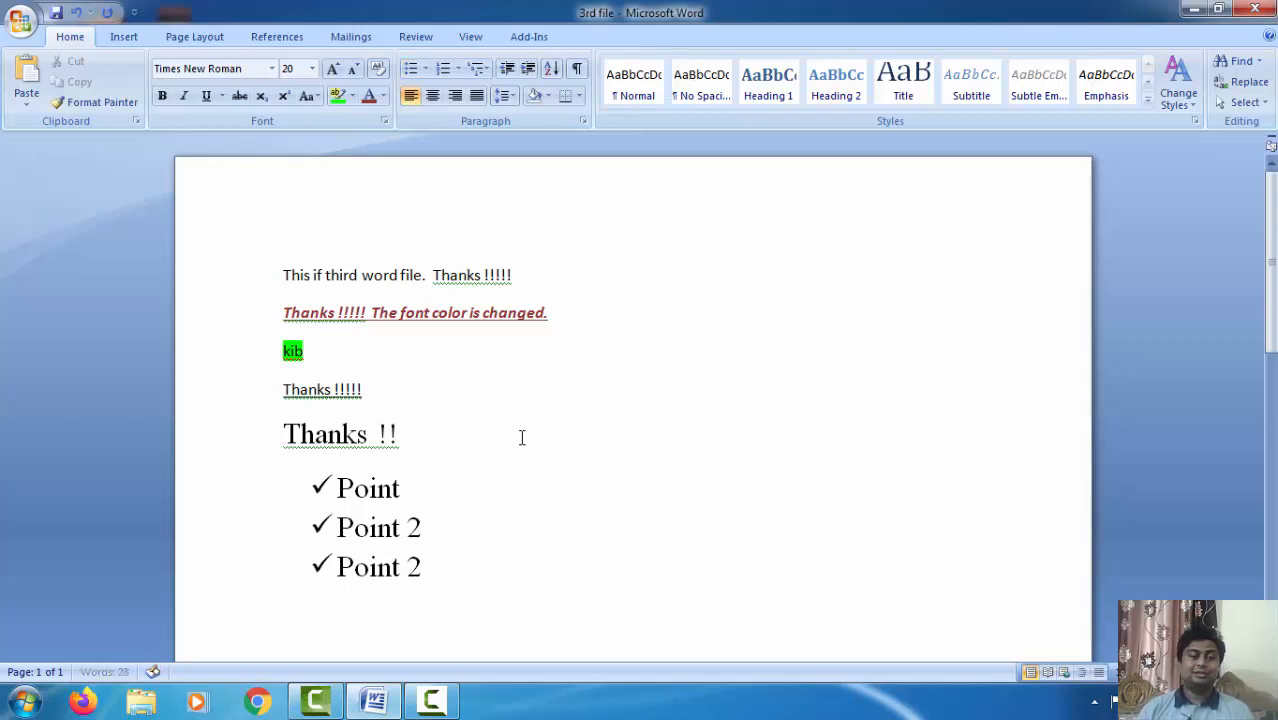
key(BackSpace)
key(BackSpace)
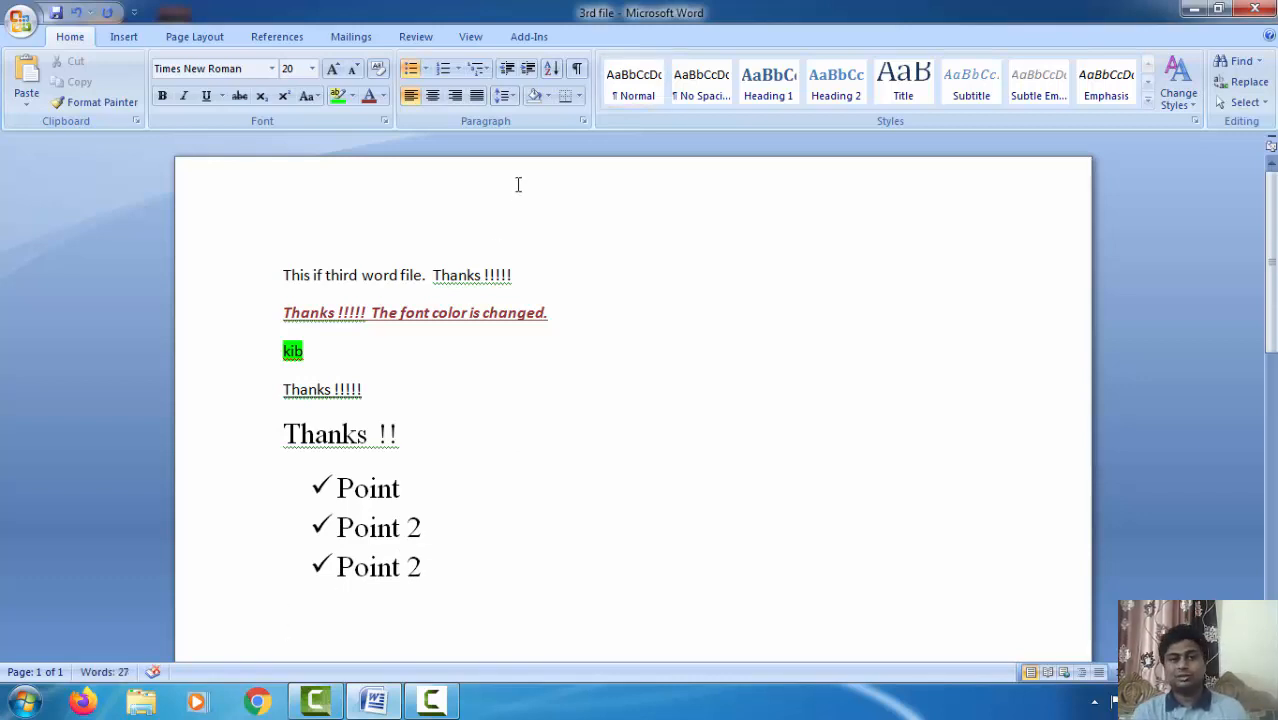
Step: Remove the list formatting from the last "Point 2" item by setting its numbering to None
click(425, 68)
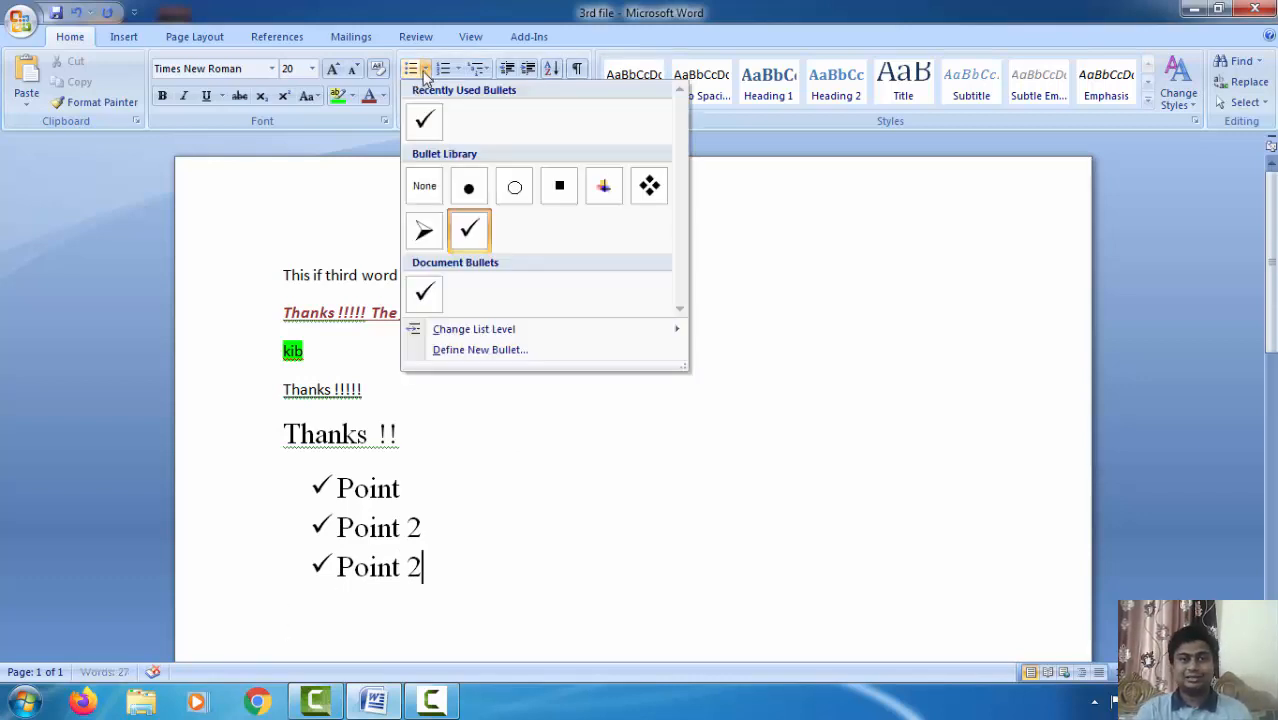
click(457, 69)
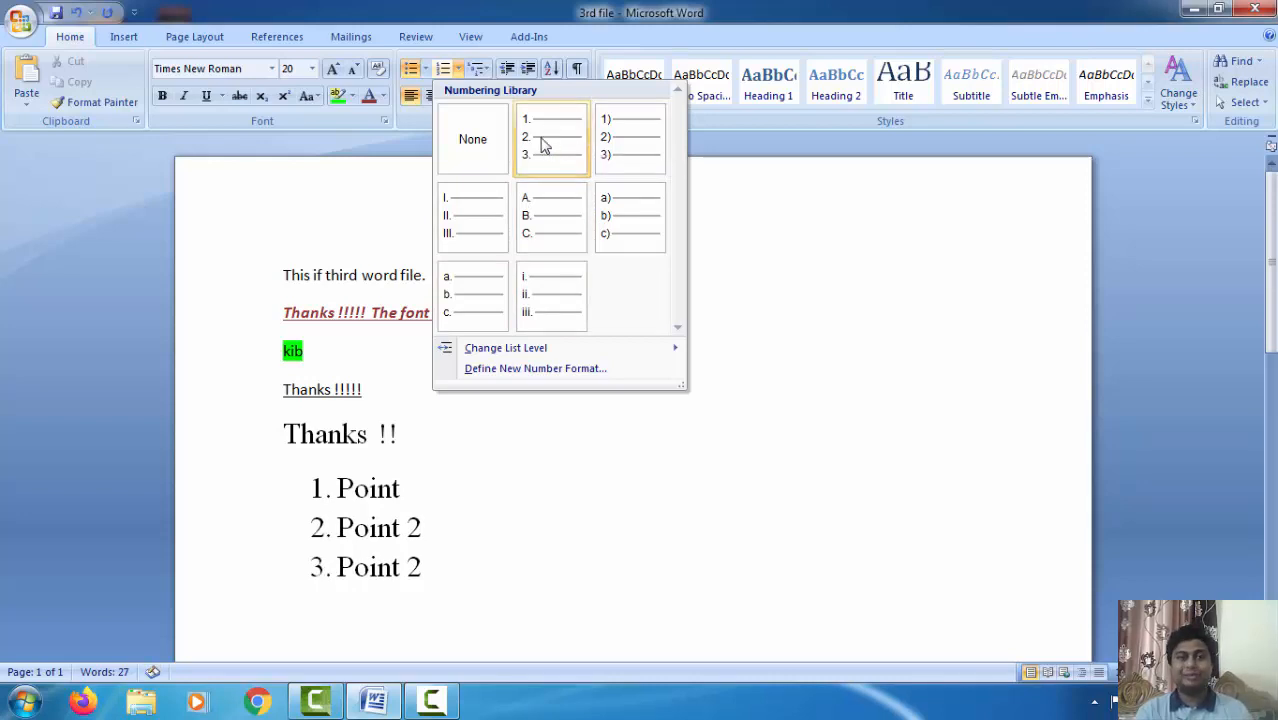
click(491, 153)
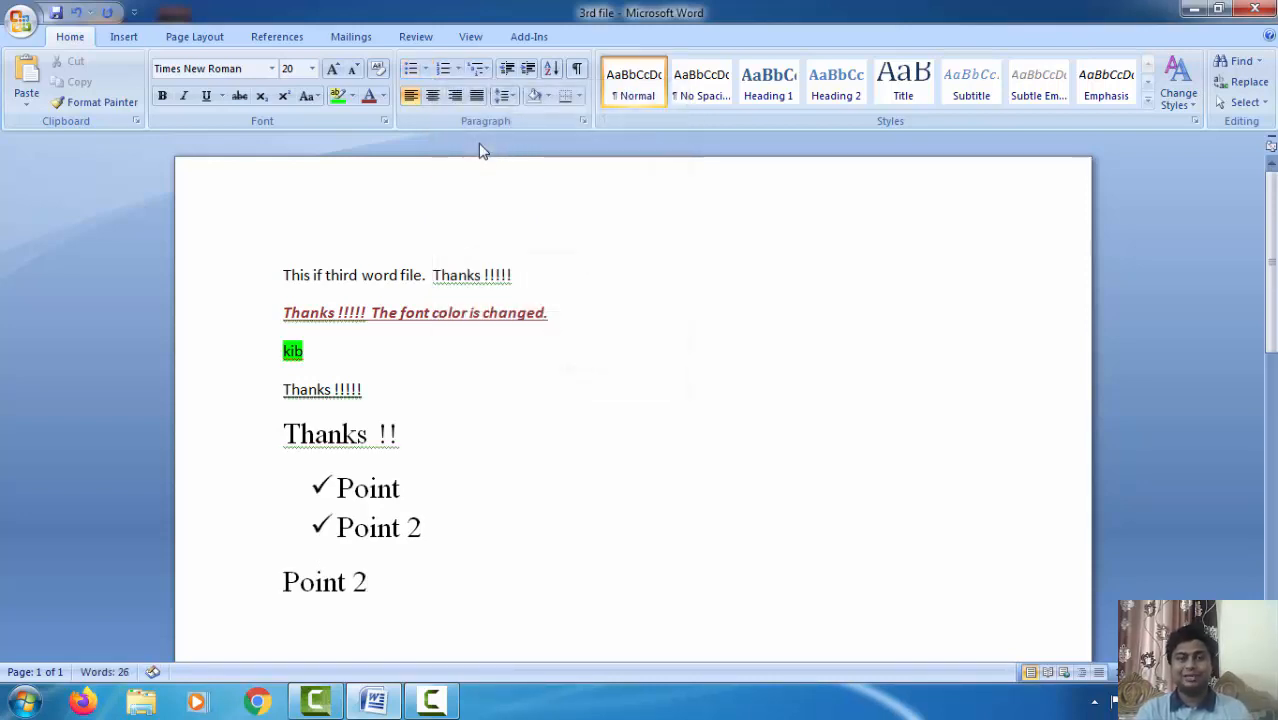
click(481, 71)
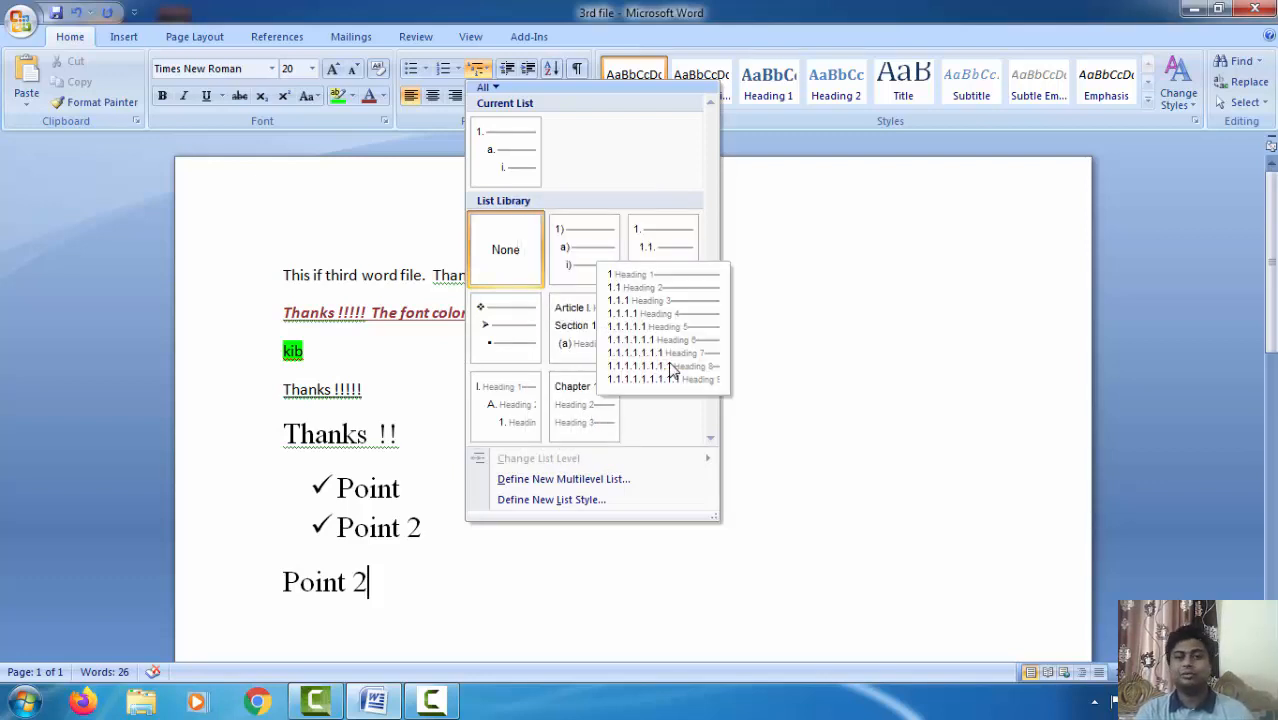
click(793, 251)
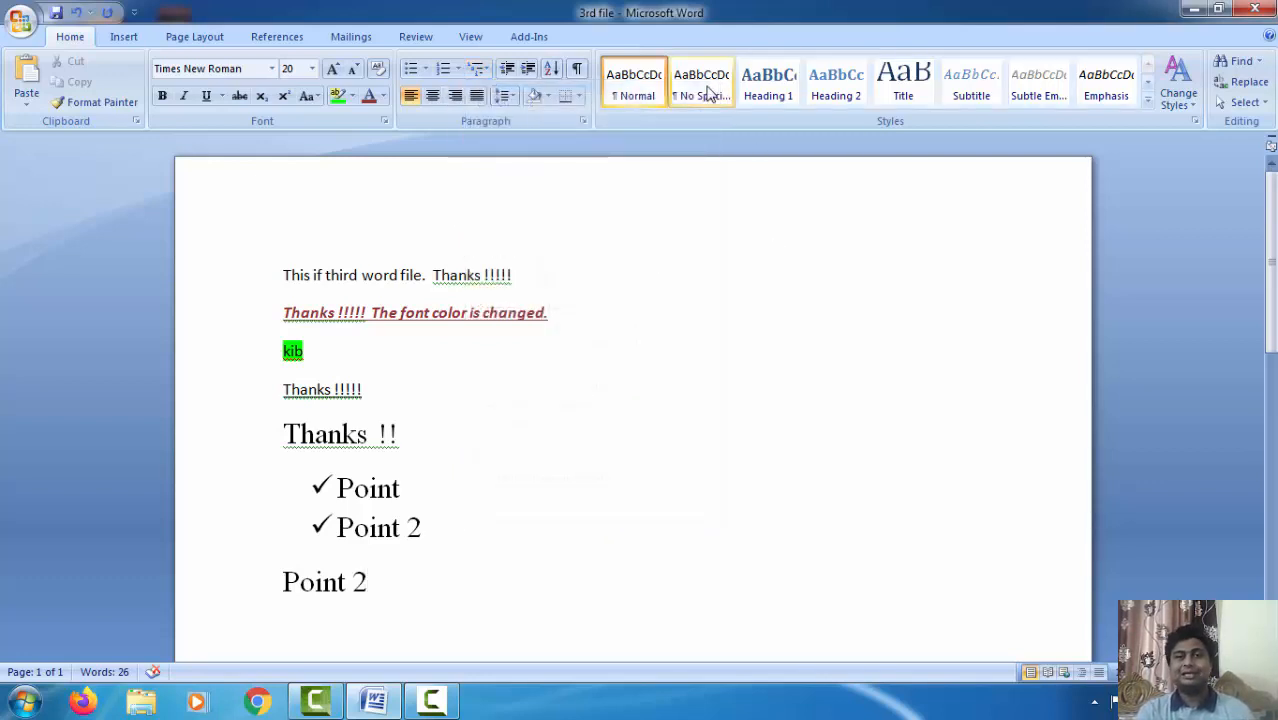
click(1148, 97)
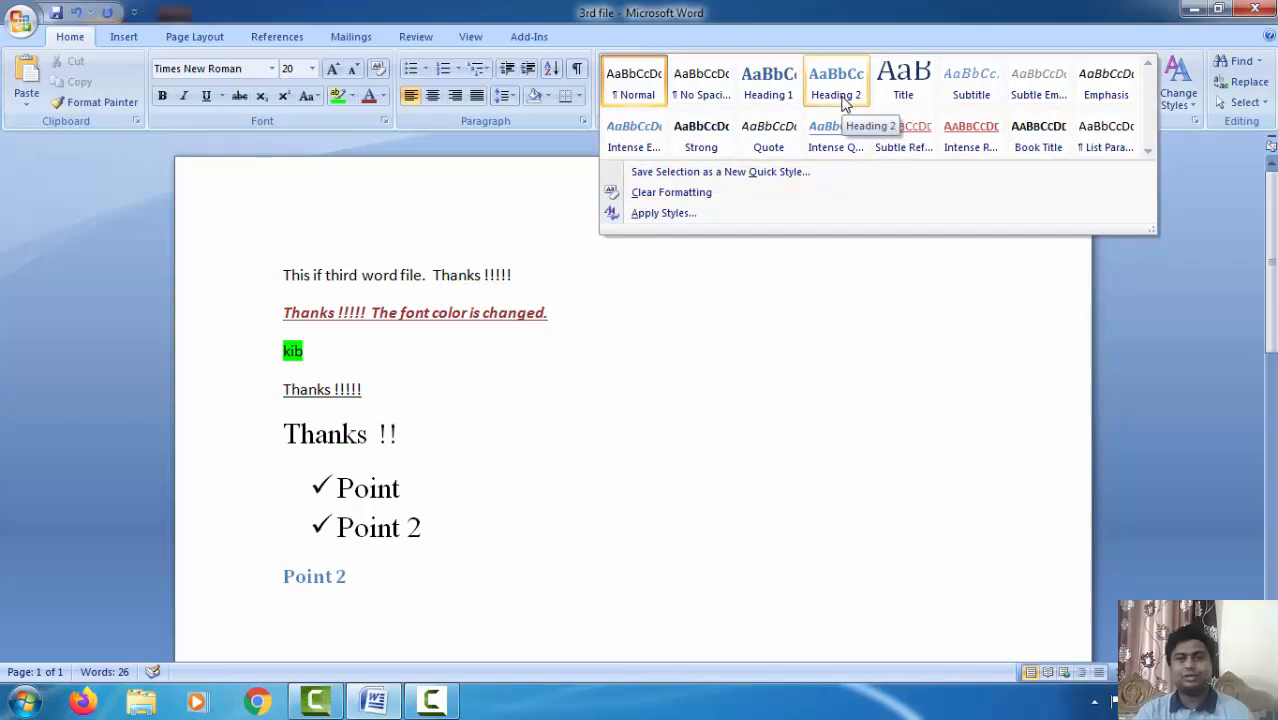
click(667, 373)
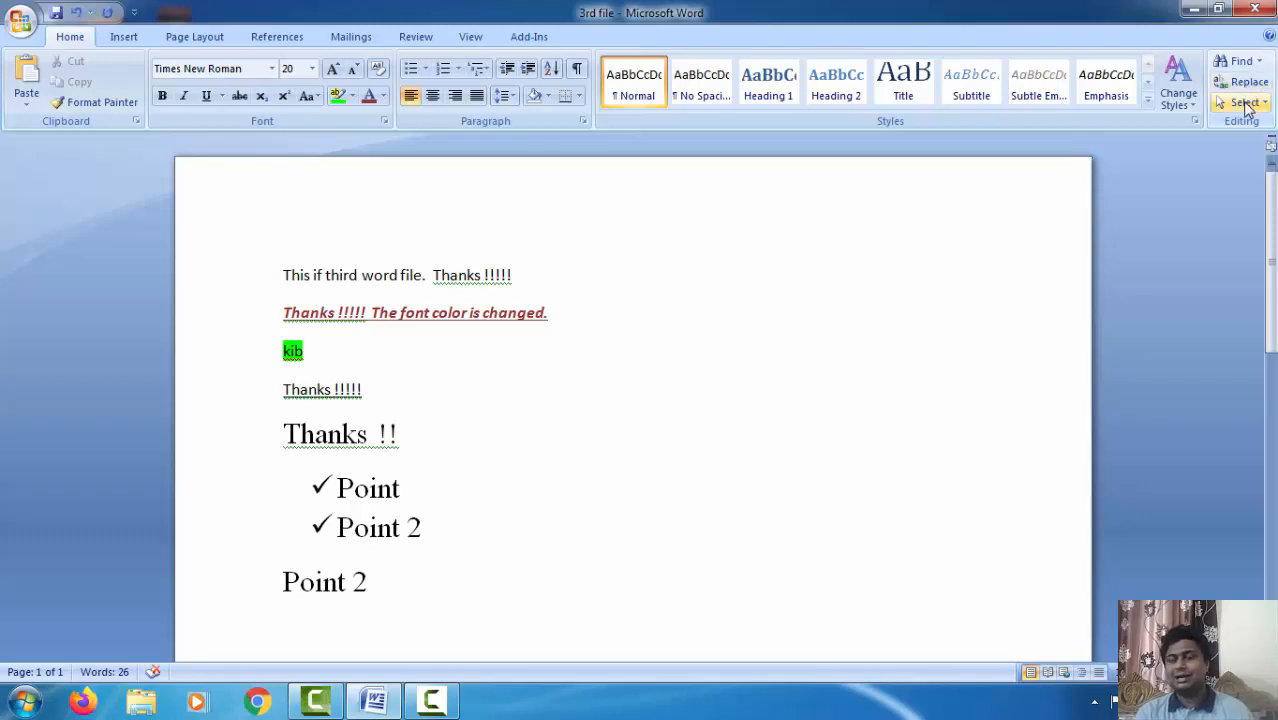
Step: Search the document for "point" and go to the first match, keeping the search dialog clear of the text
click(1245, 62)
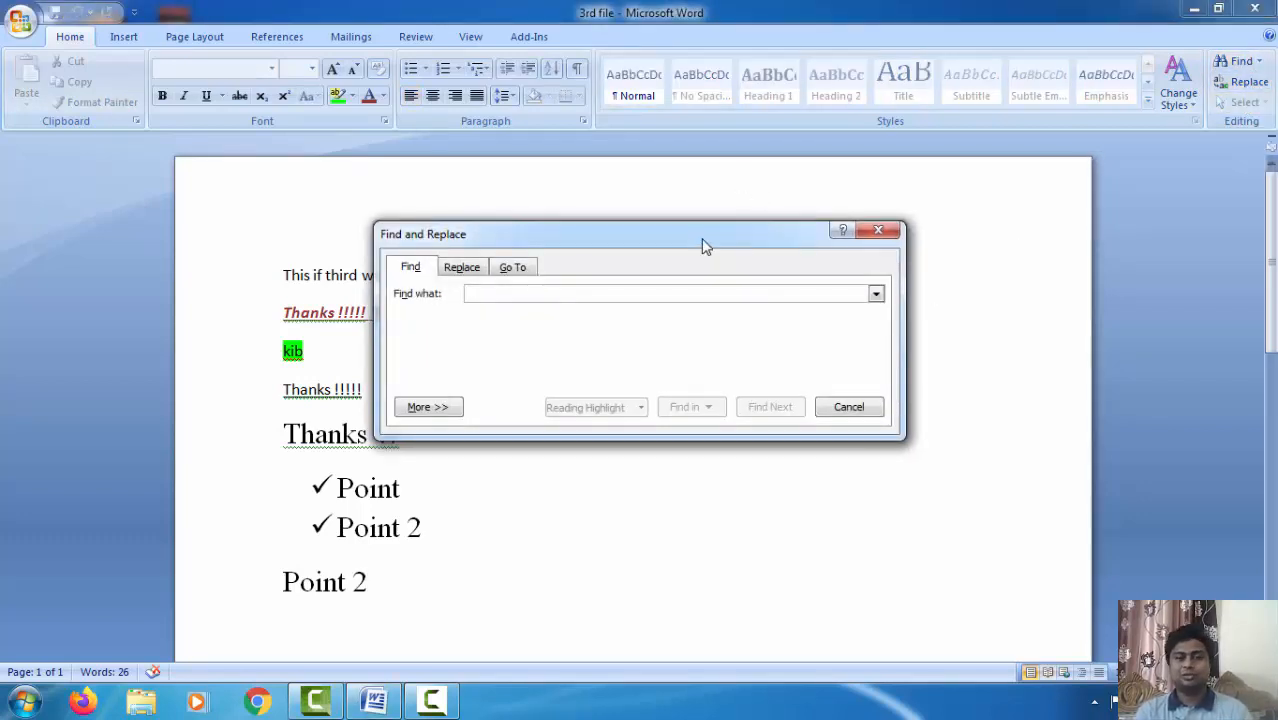
drag(703, 247, 886, 226)
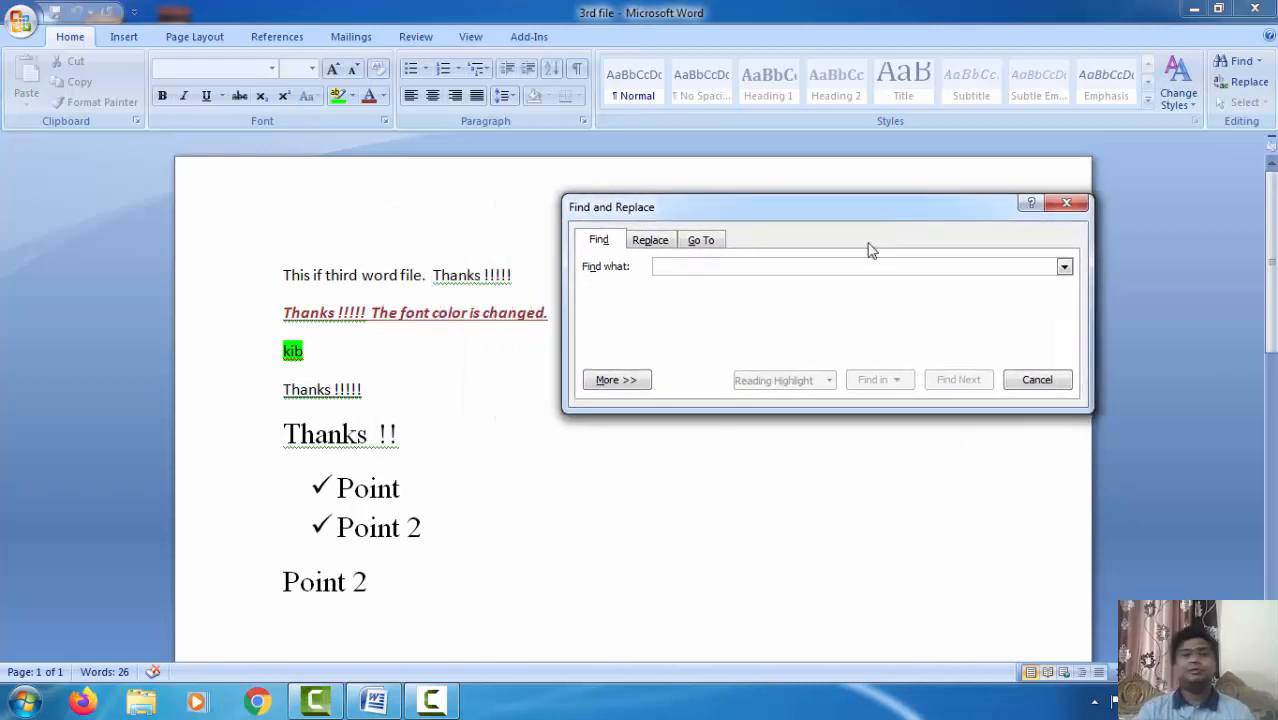
text(point)
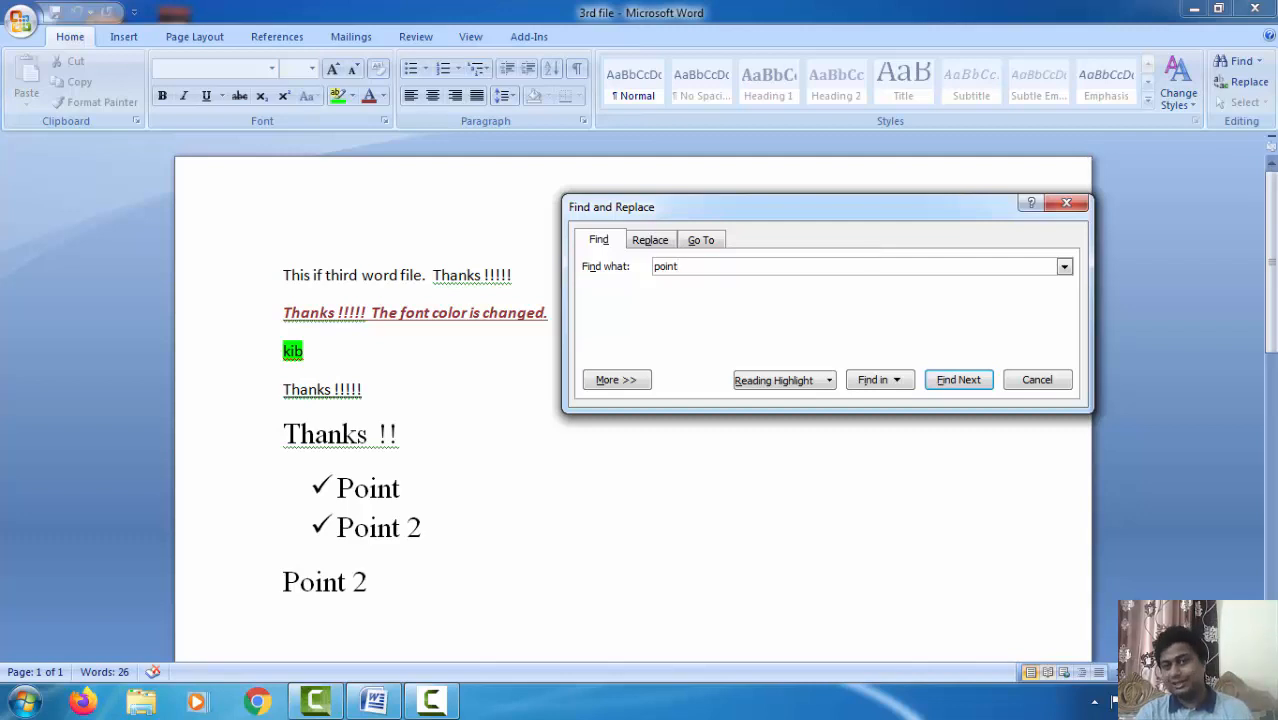
click(955, 381)
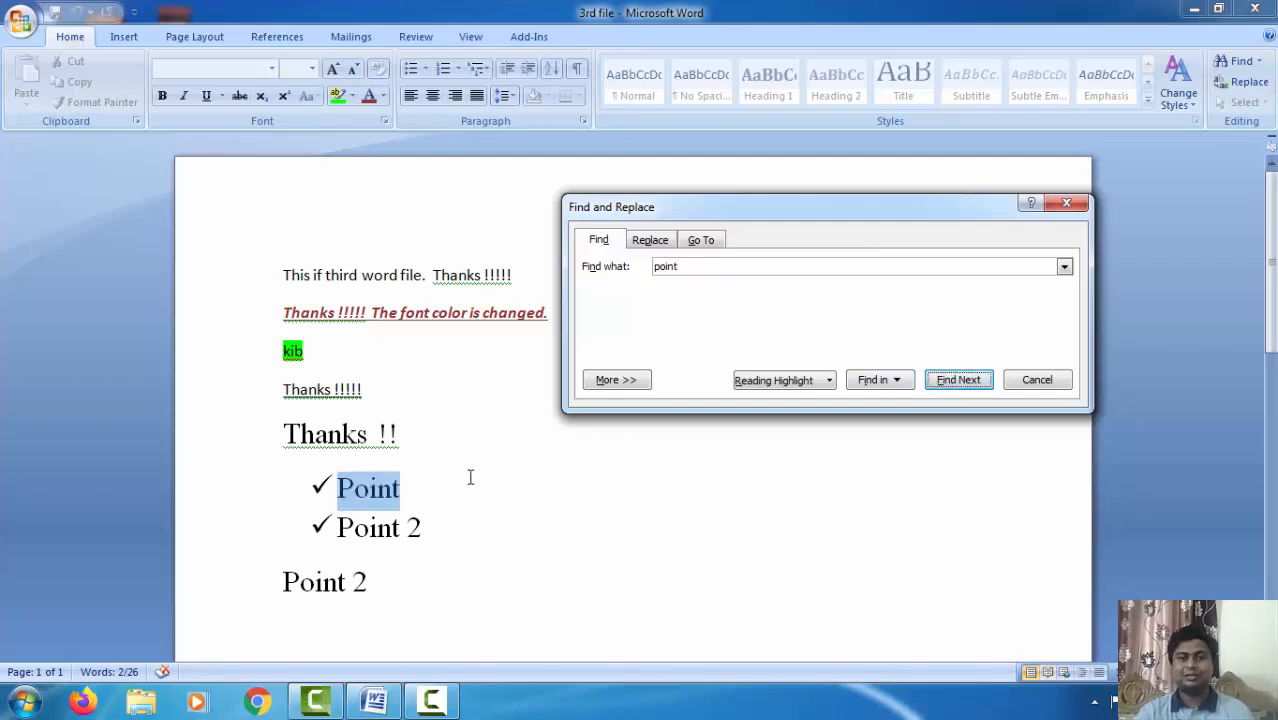
Step: Step through the remaining matches of "point" in the document
click(955, 386)
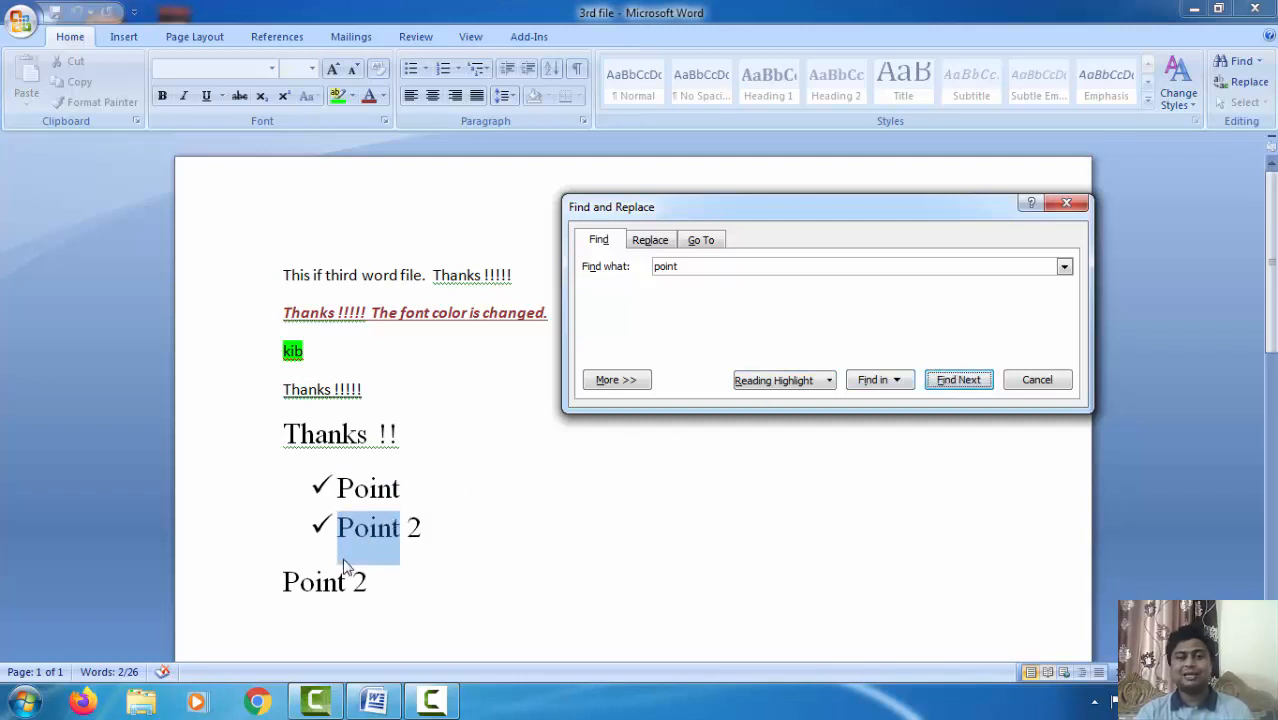
click(959, 381)
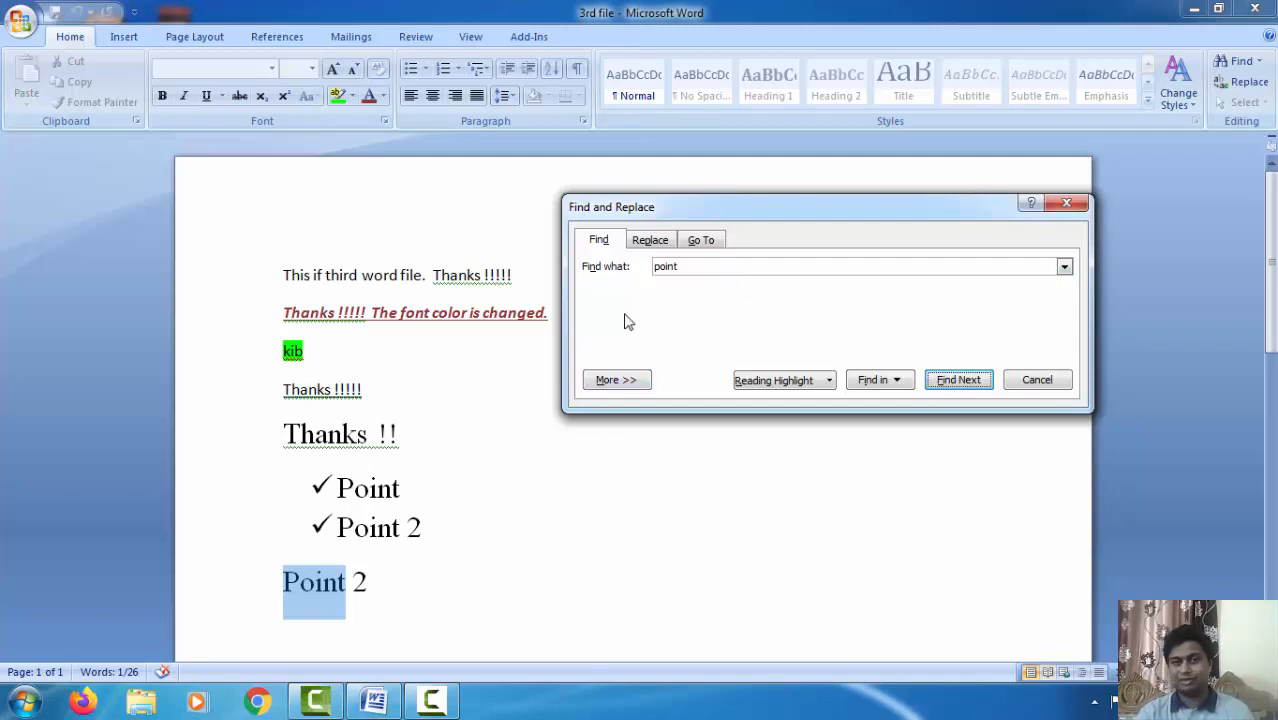
Step: Set "change" as the replacement for "point" and replace the match in the first check-mark list item
click(649, 240)
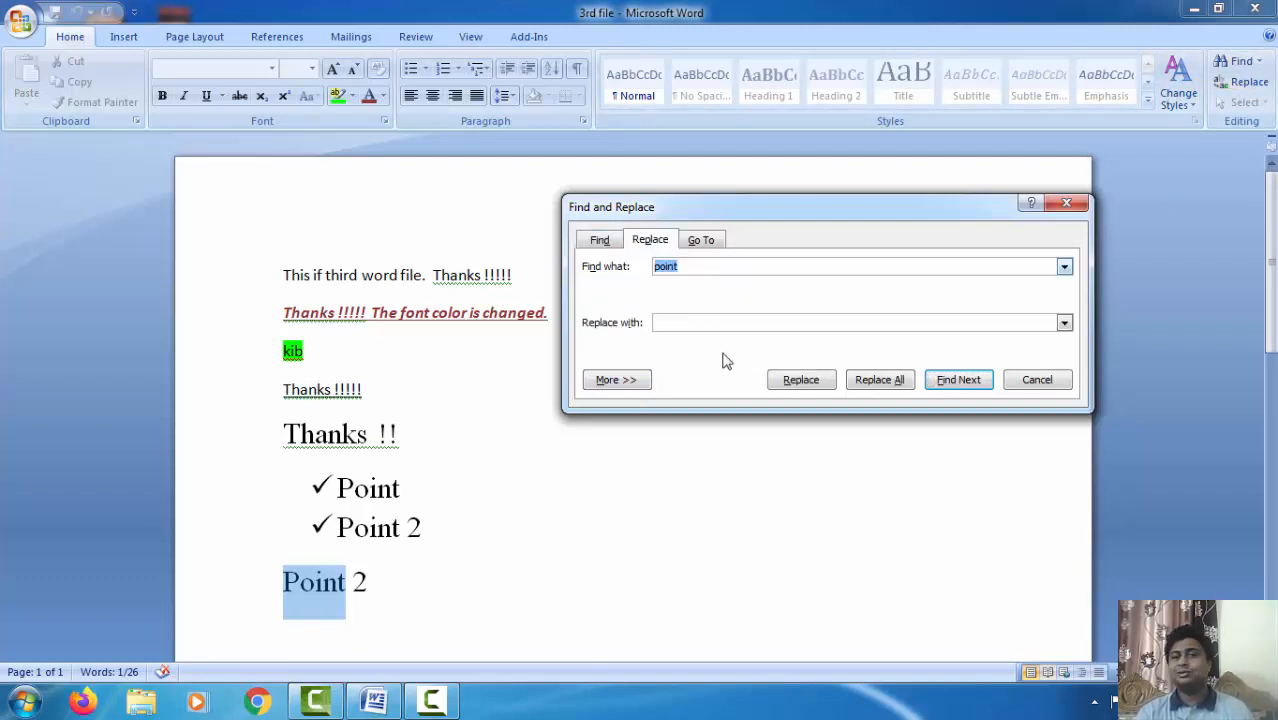
click(702, 327)
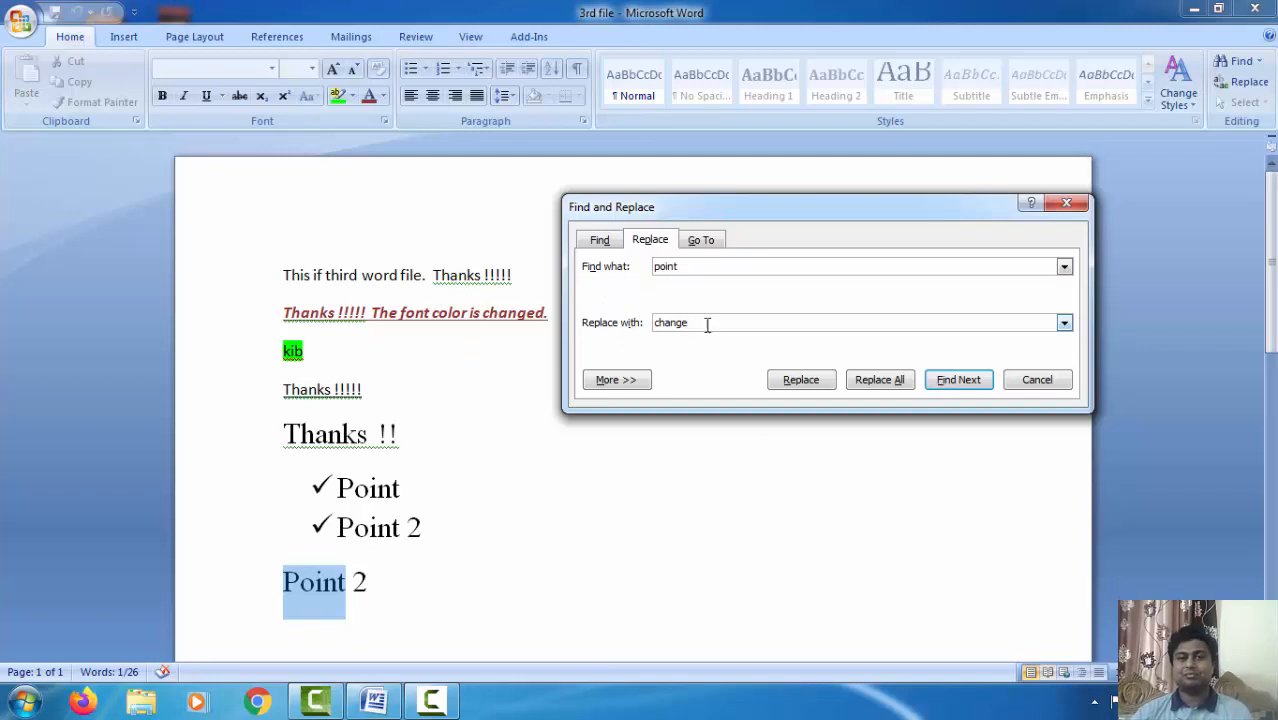
double_click(707, 324)
click(707, 324)
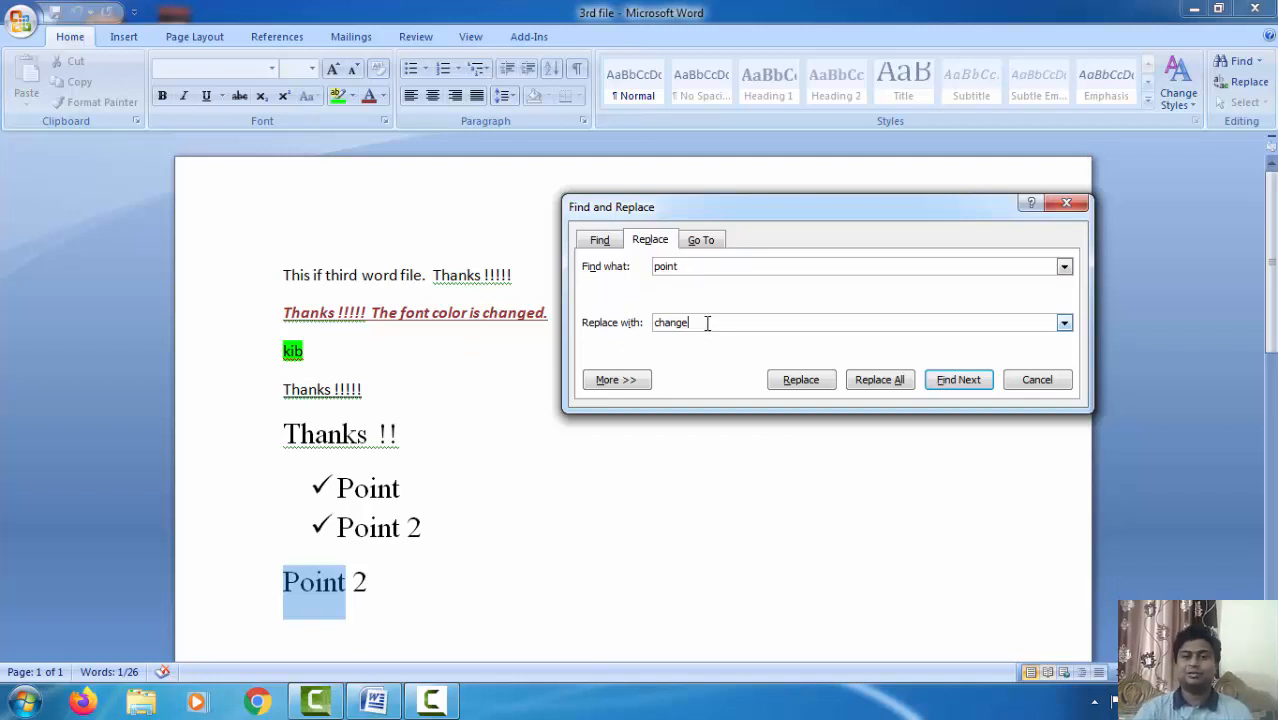
click(941, 380)
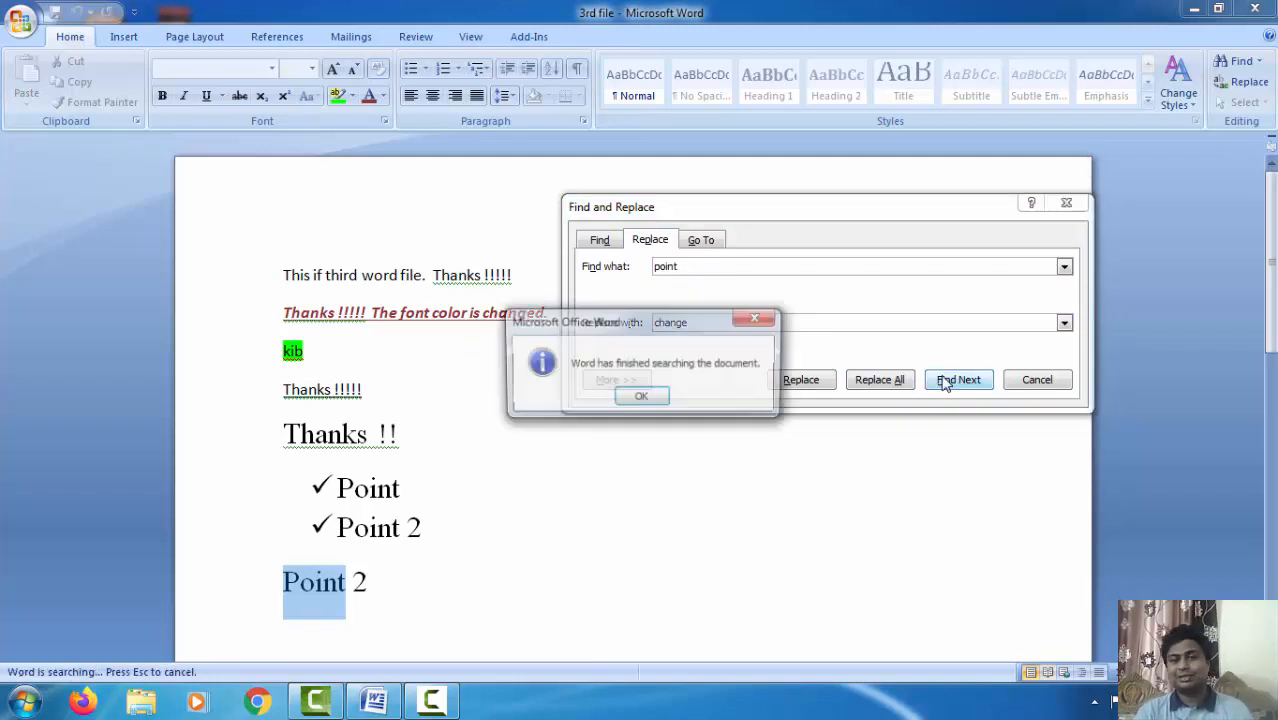
click(640, 400)
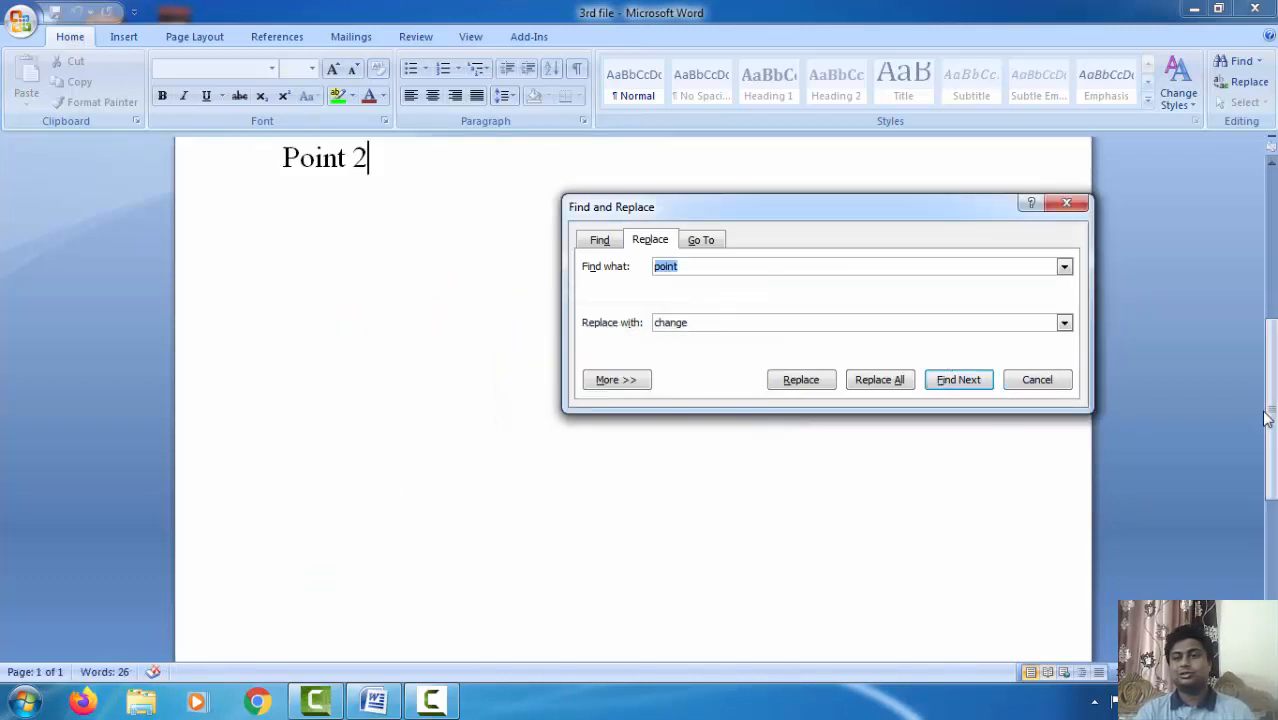
drag(1272, 416, 1272, 270)
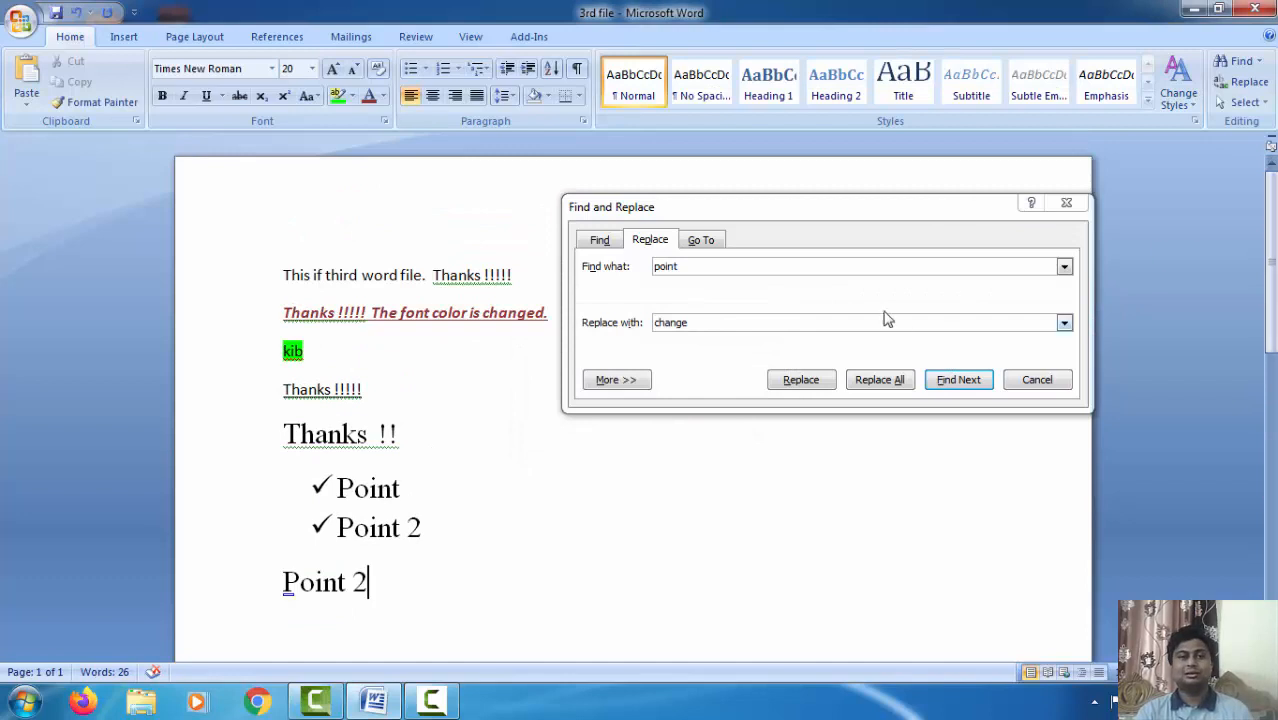
click(801, 380)
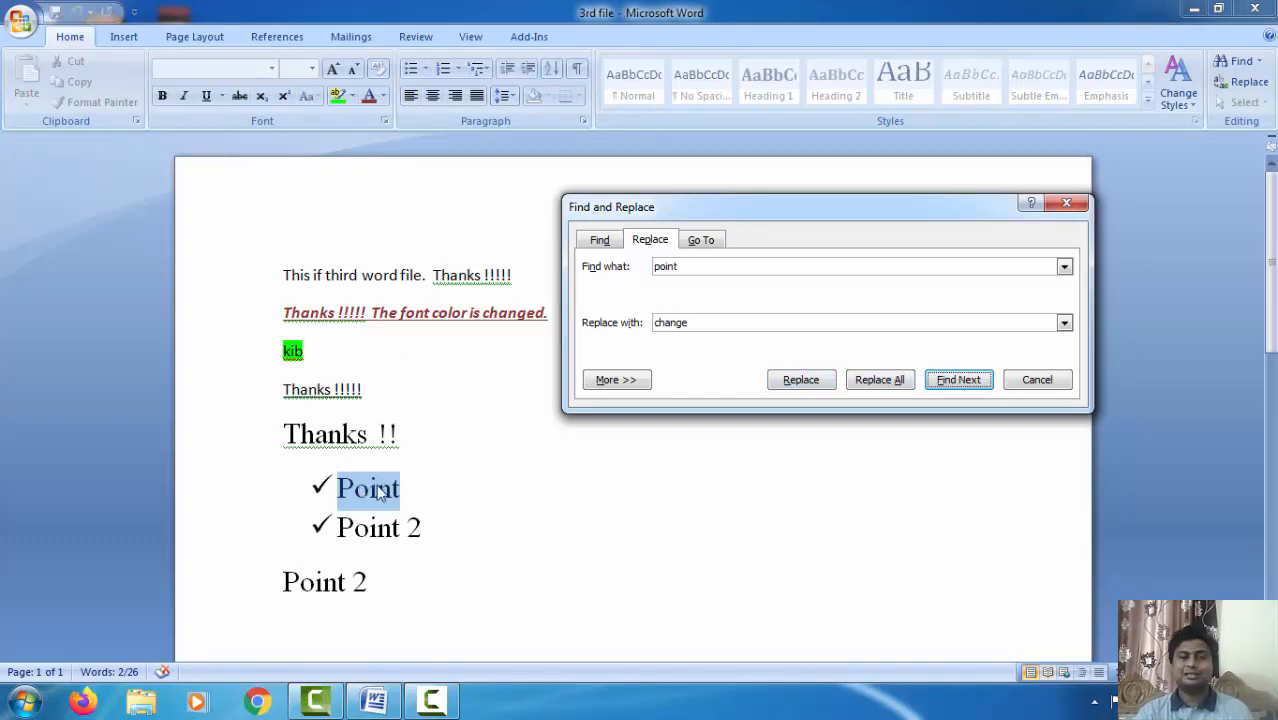
click(800, 382)
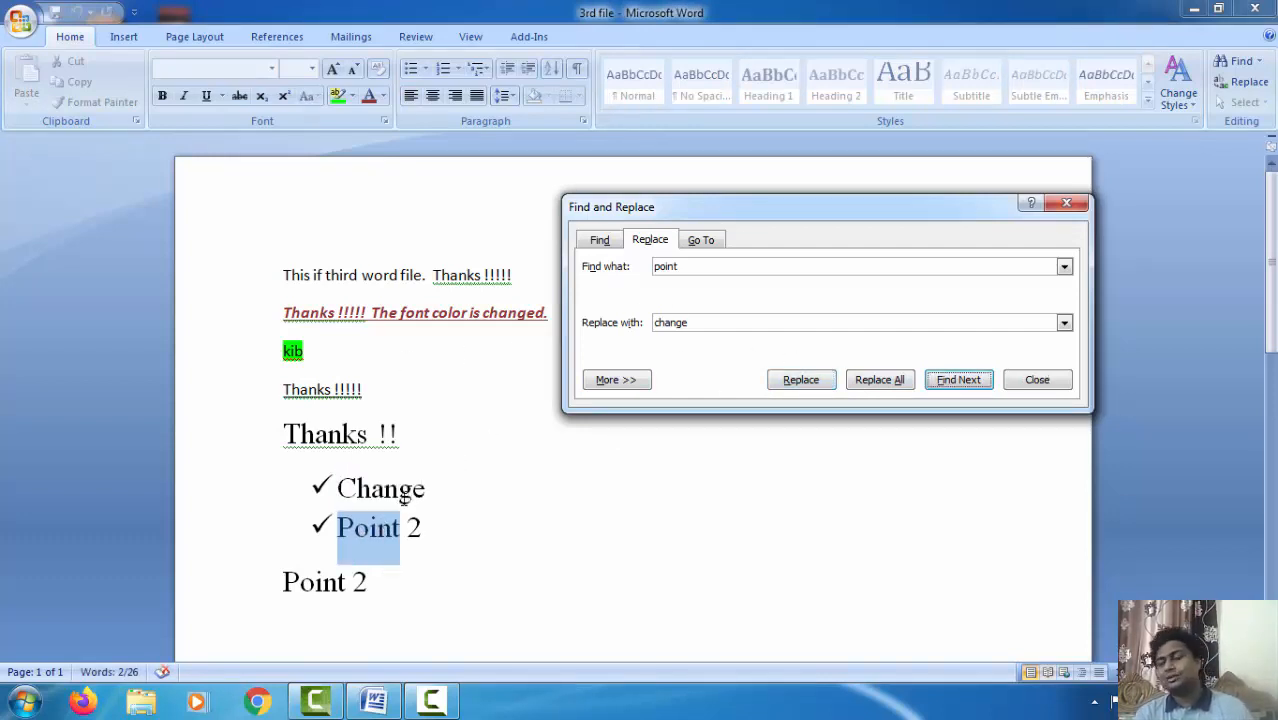
Step: Replace "point" with "change" in the second list item, and replace all remaining matches in the document
click(711, 270)
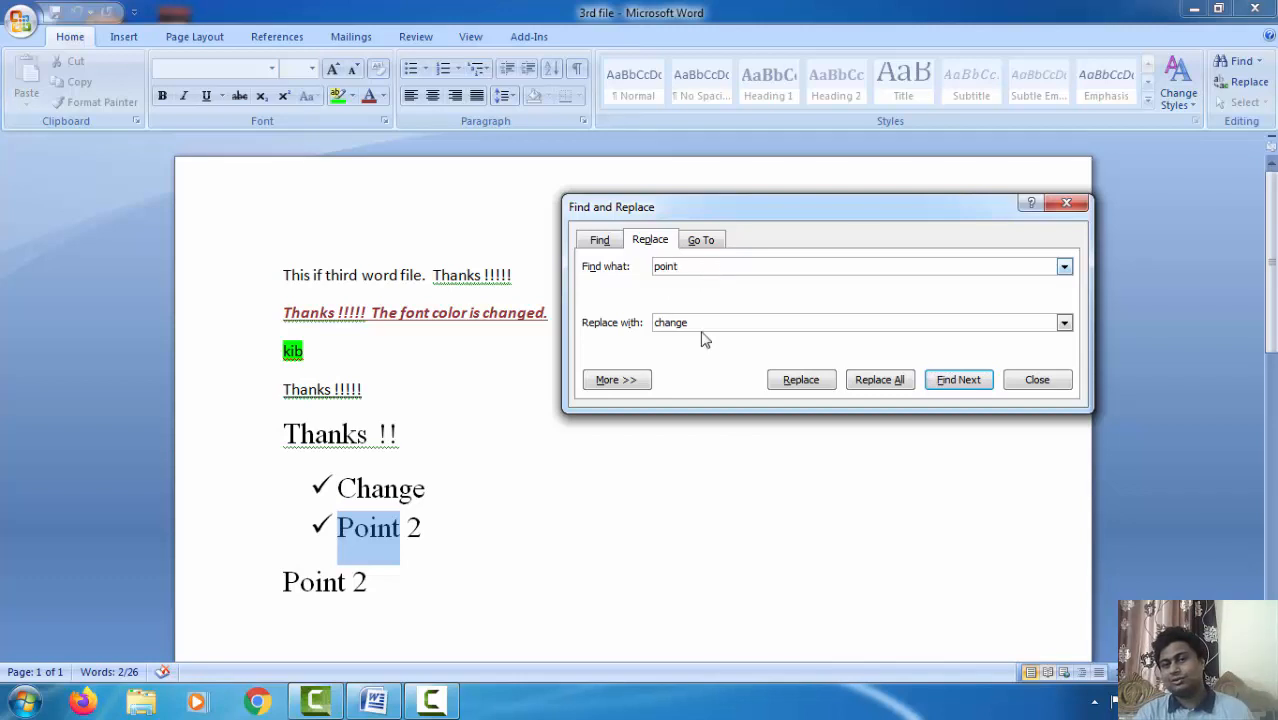
click(798, 380)
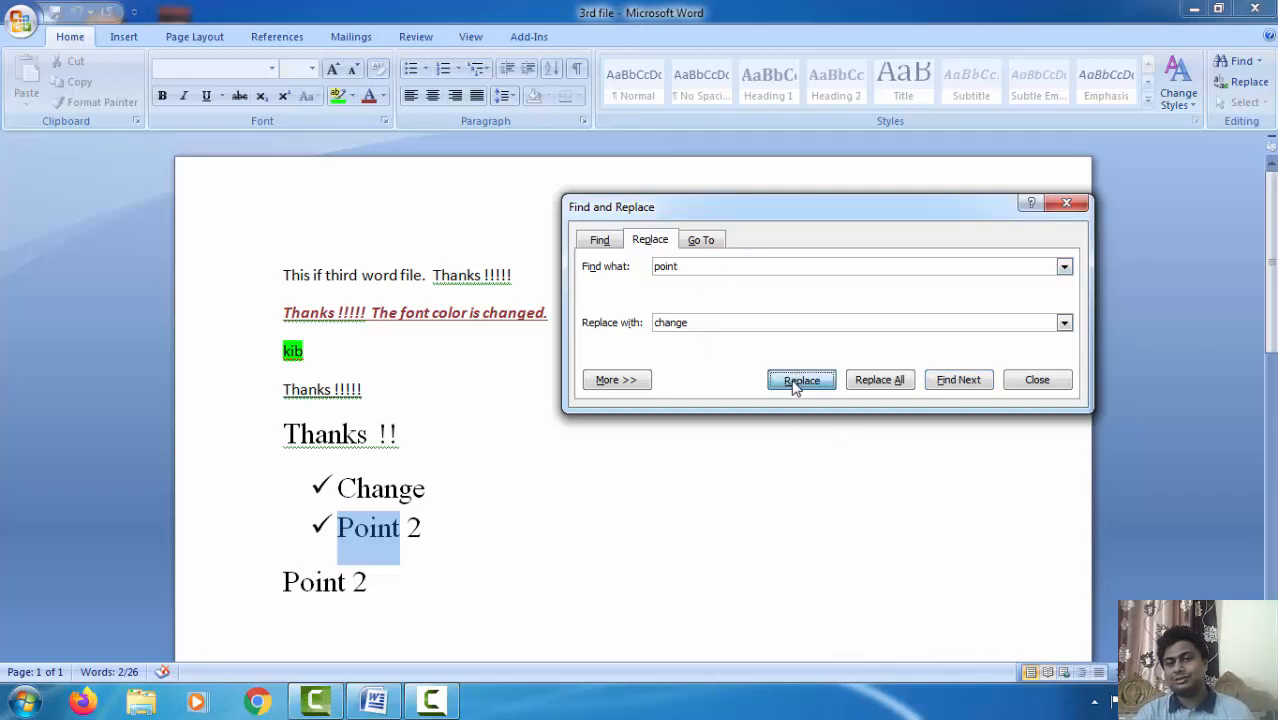
click(880, 380)
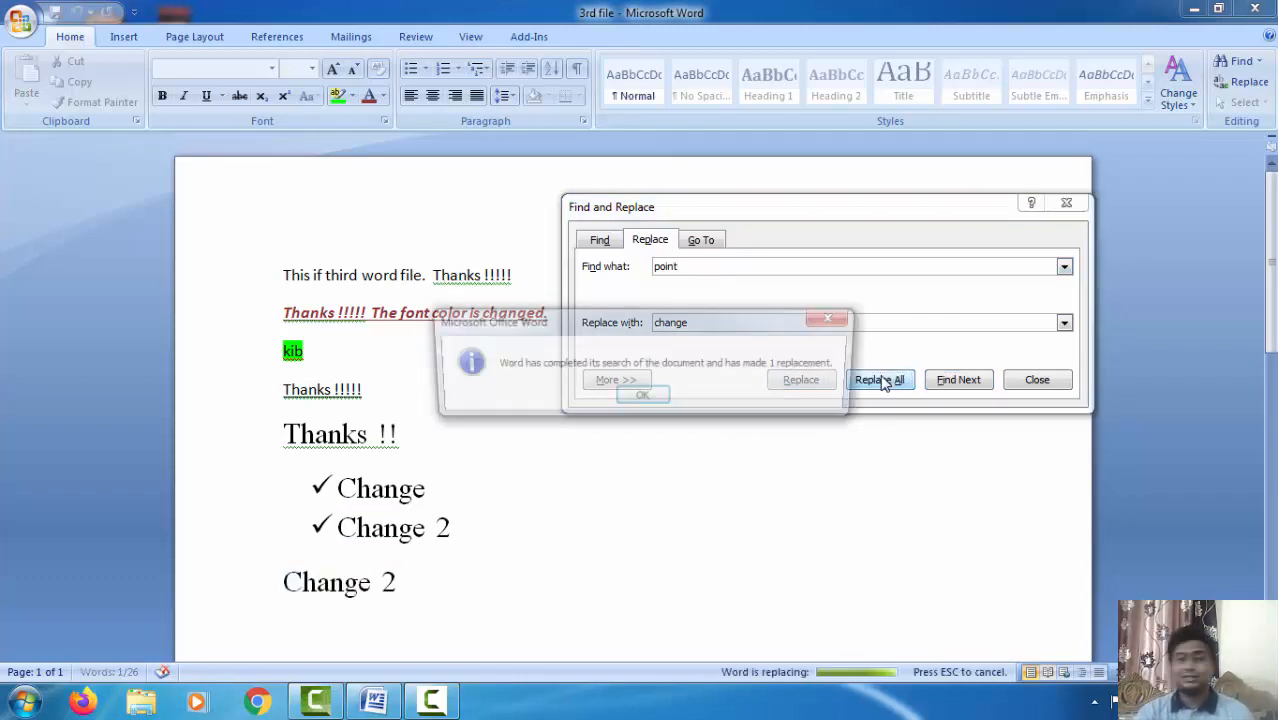
click(641, 398)
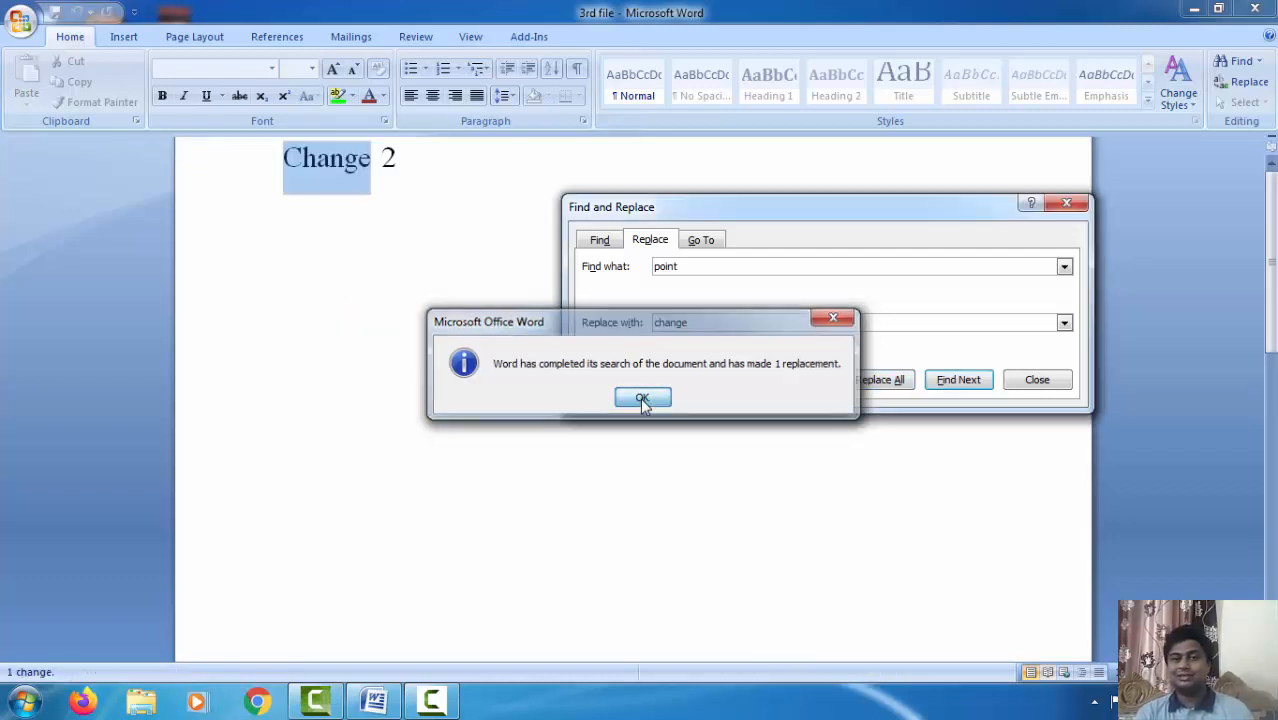
Step: Show the Go To options for pages and check the word count statistics of the selected word
click(701, 242)
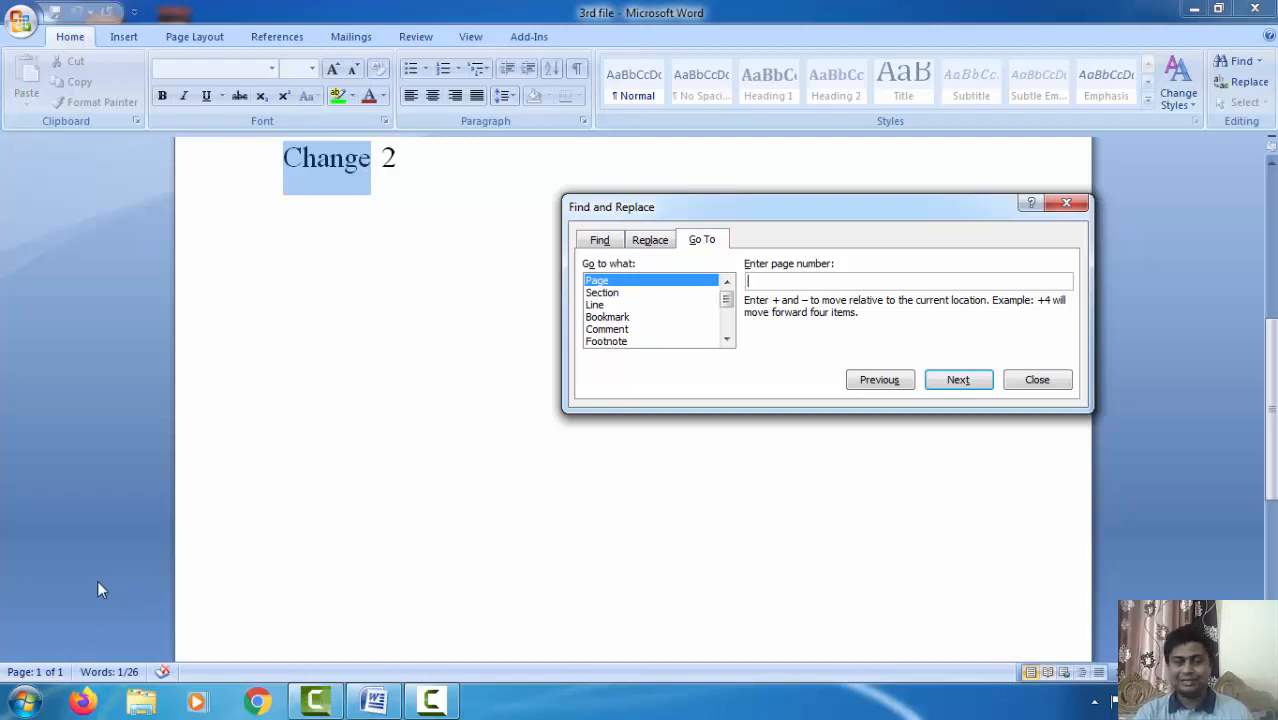
click(110, 671)
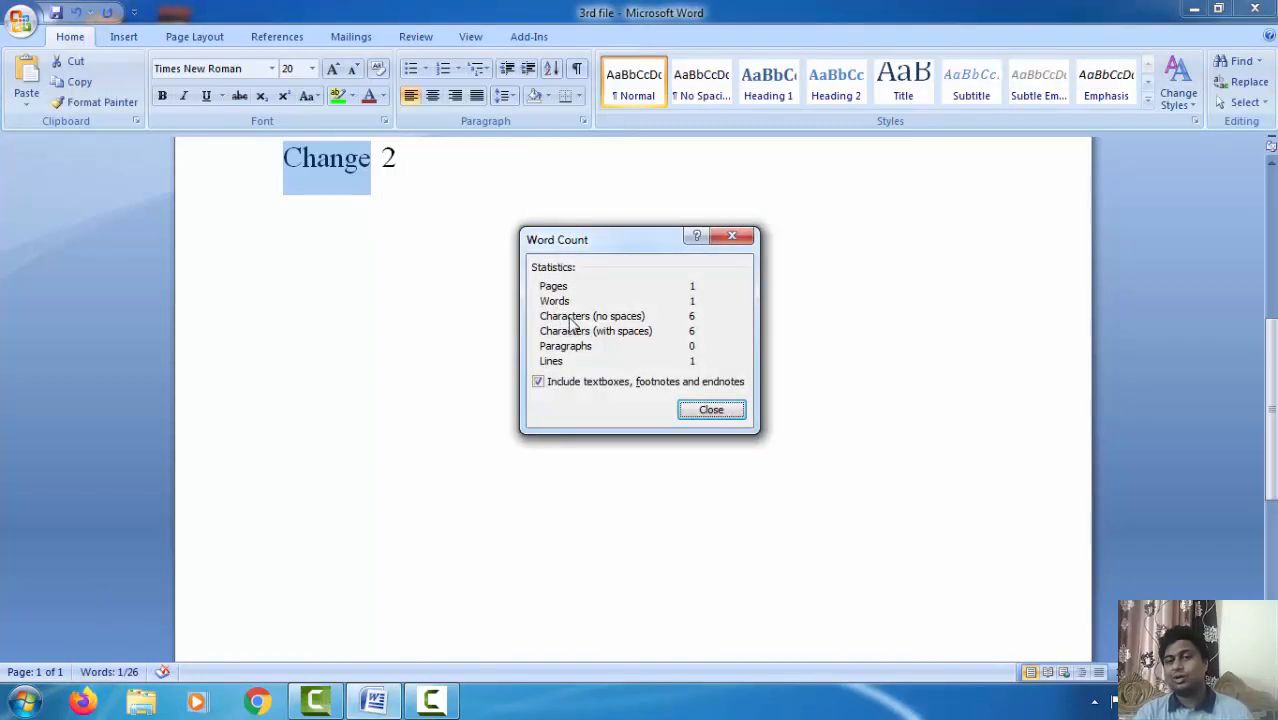
click(732, 236)
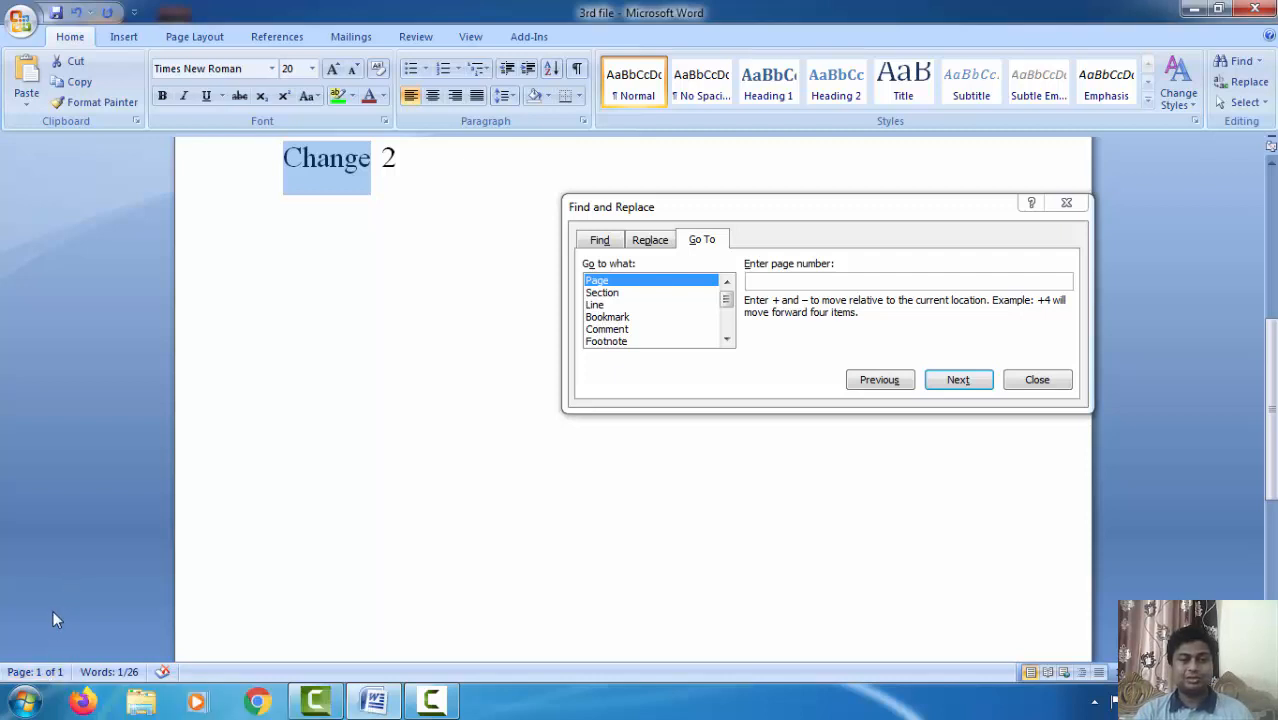
Step: Enter 1 as the Go To page number, close the Find and Replace dialog and deselect the text
click(792, 279)
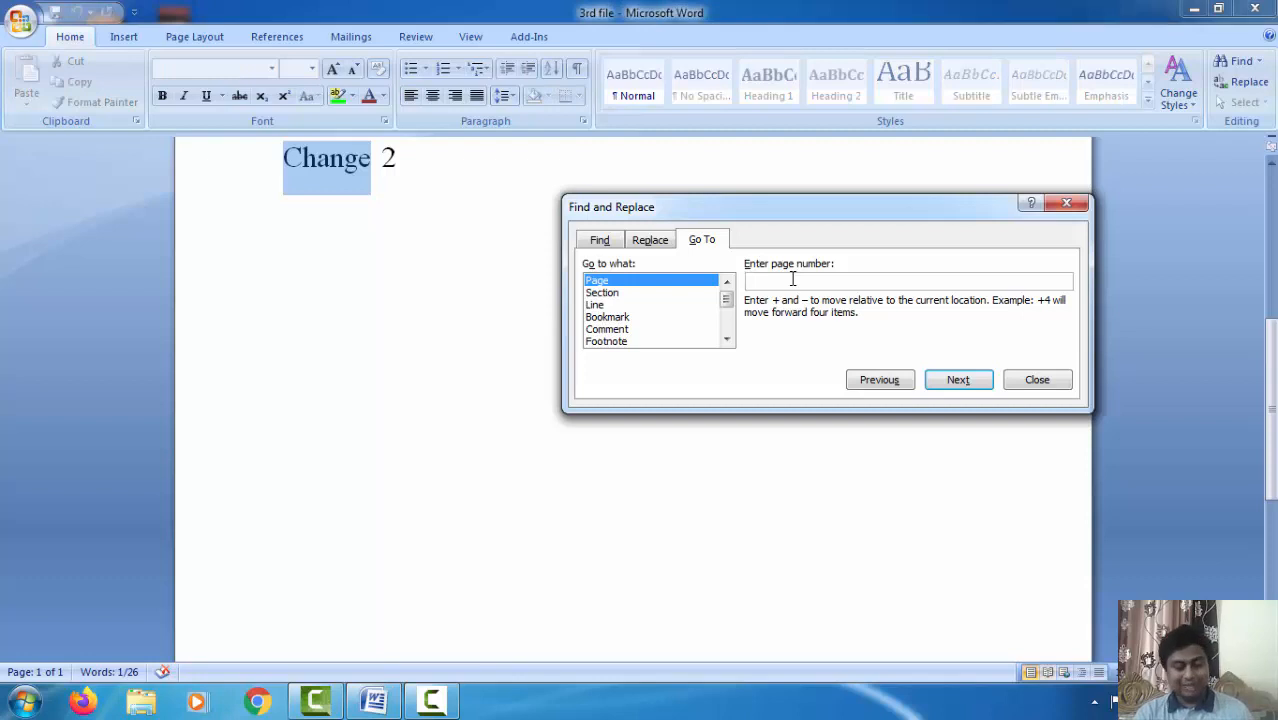
text(12)
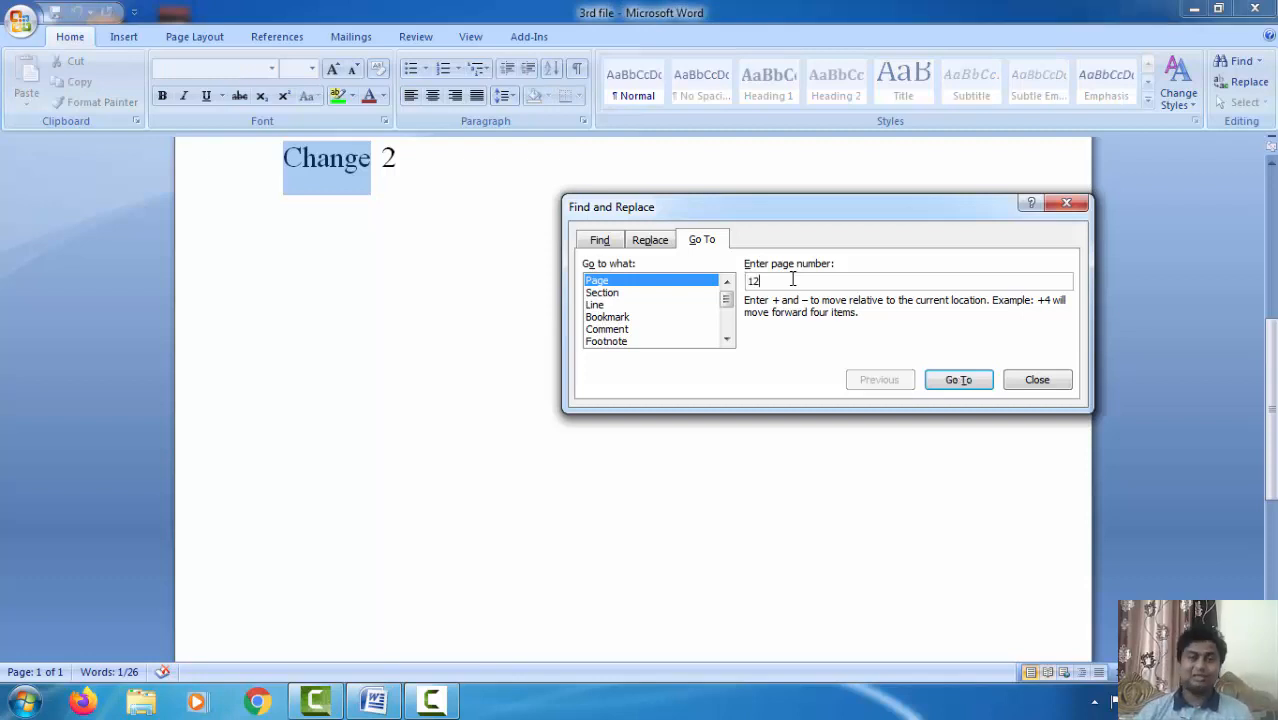
key(BackSpace)
key(BackSpace)
text(1)
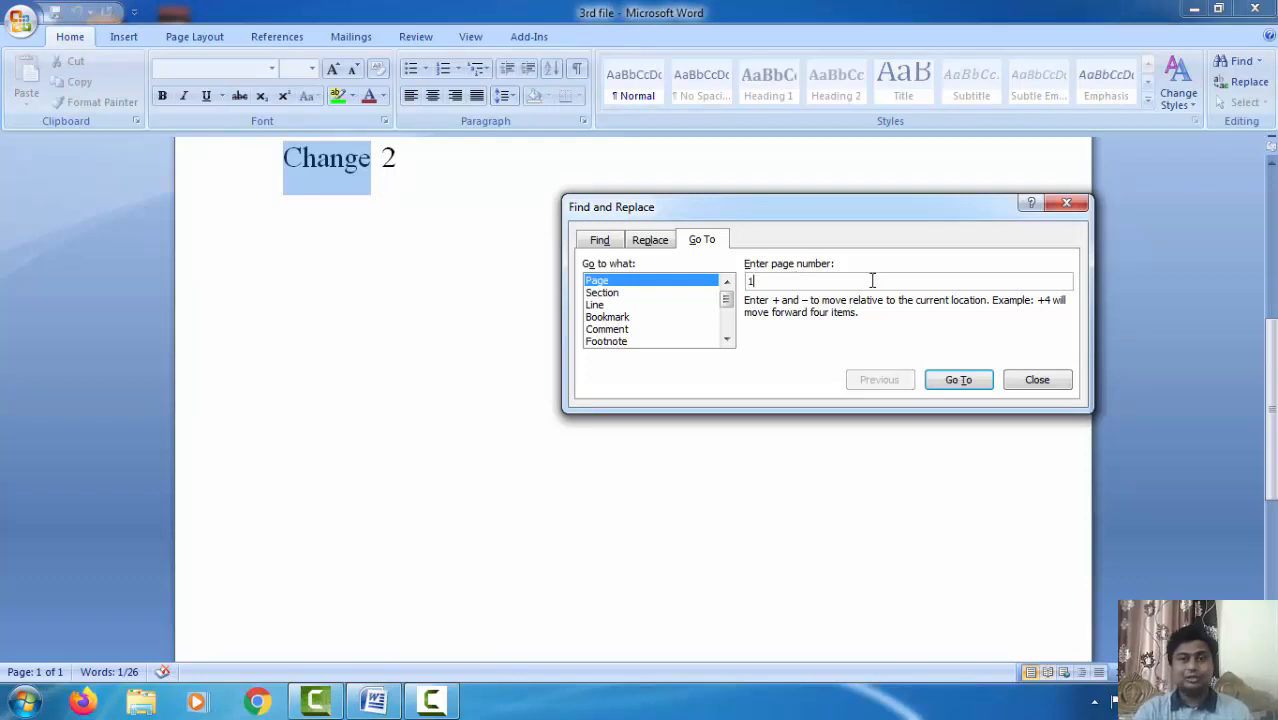
click(1066, 203)
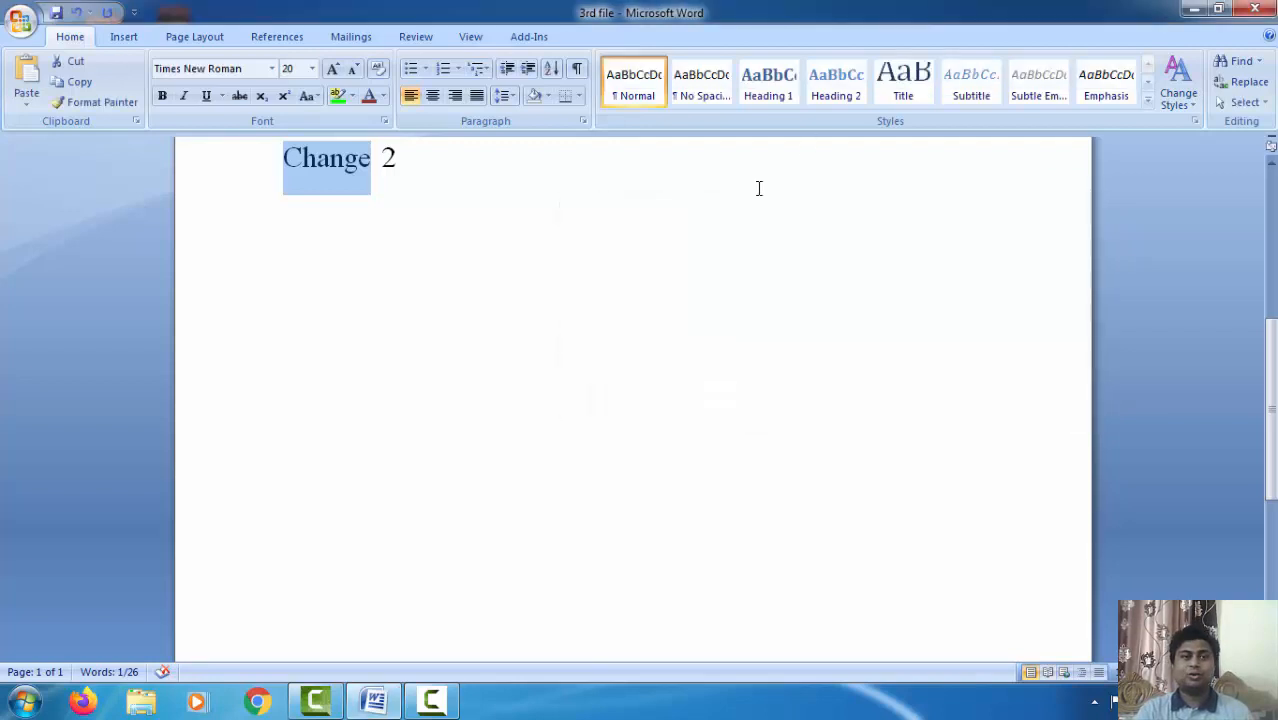
click(531, 305)
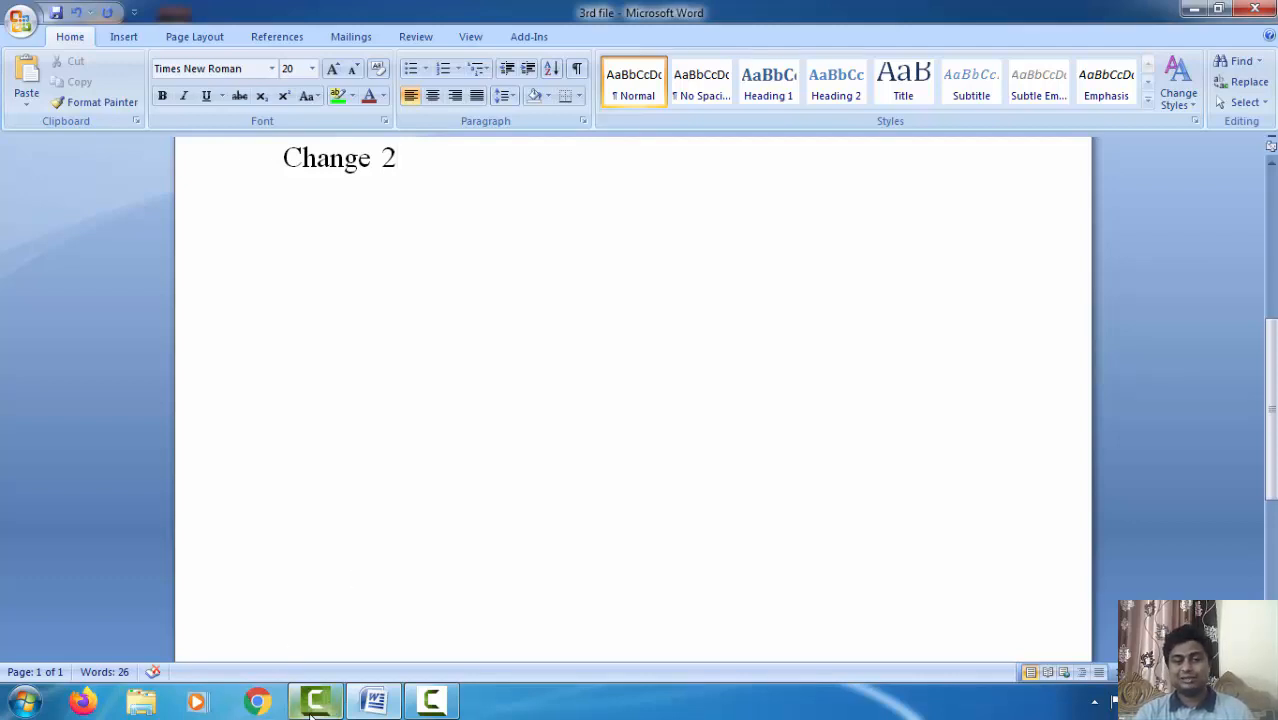
mouse_move(311, 712)
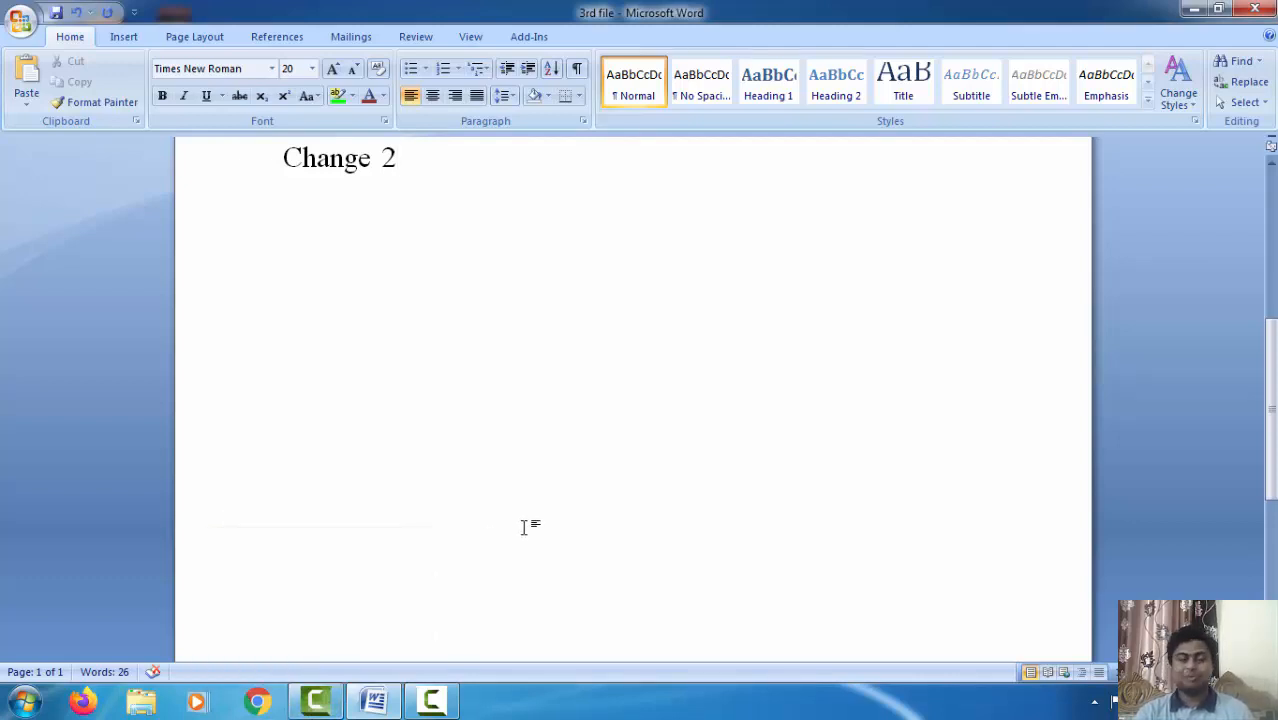